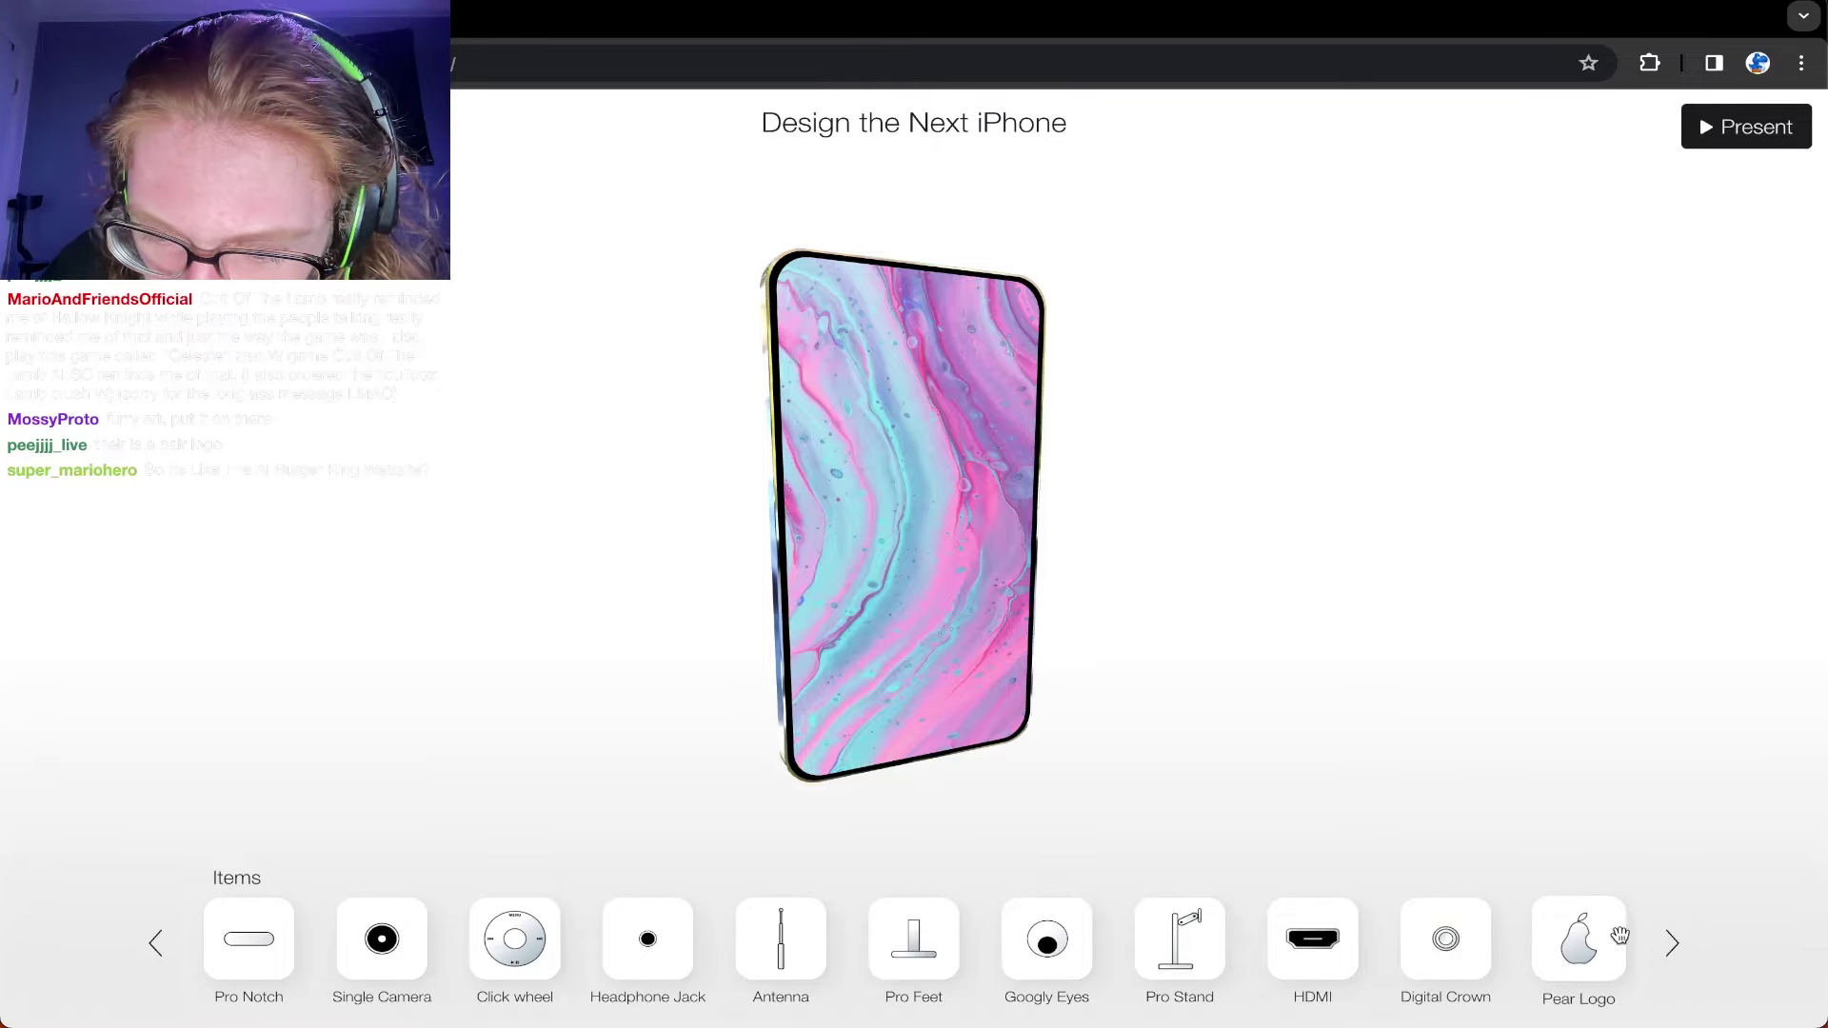
Step: Try a steering wheel on the phone, remove it, and page back to earlier items
click(1670, 944)
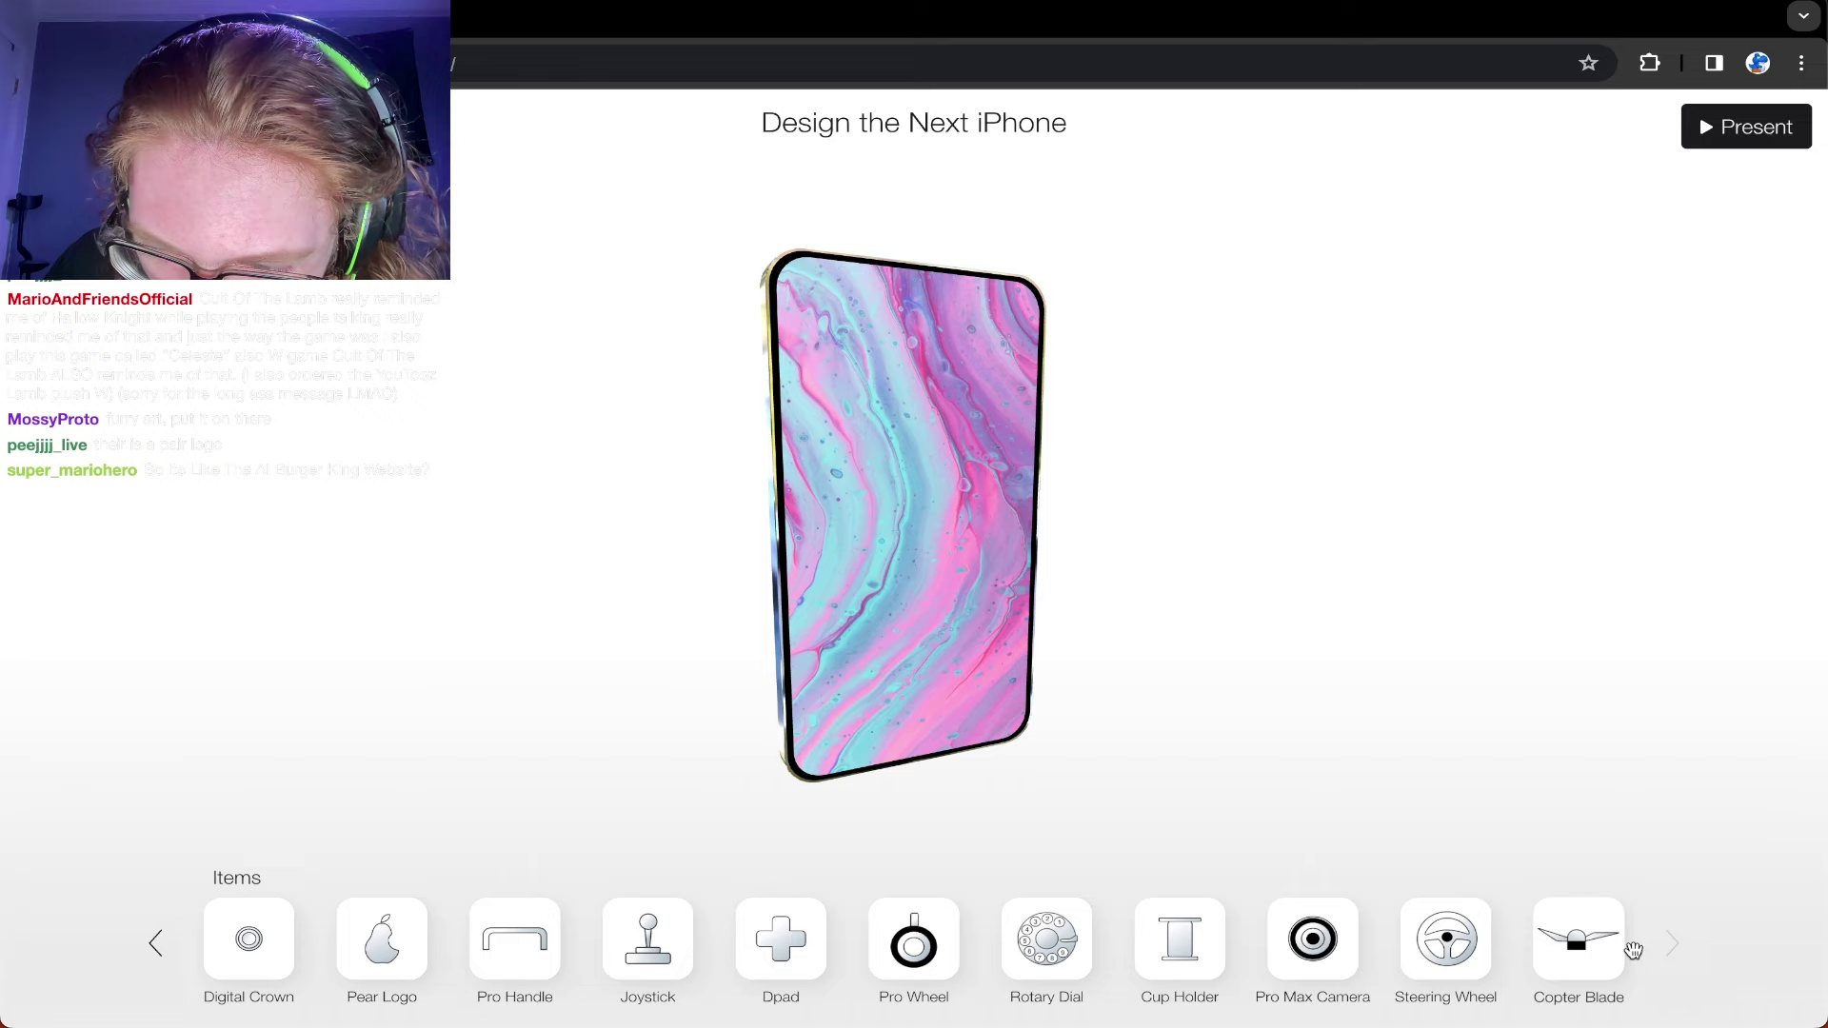
click(1462, 955)
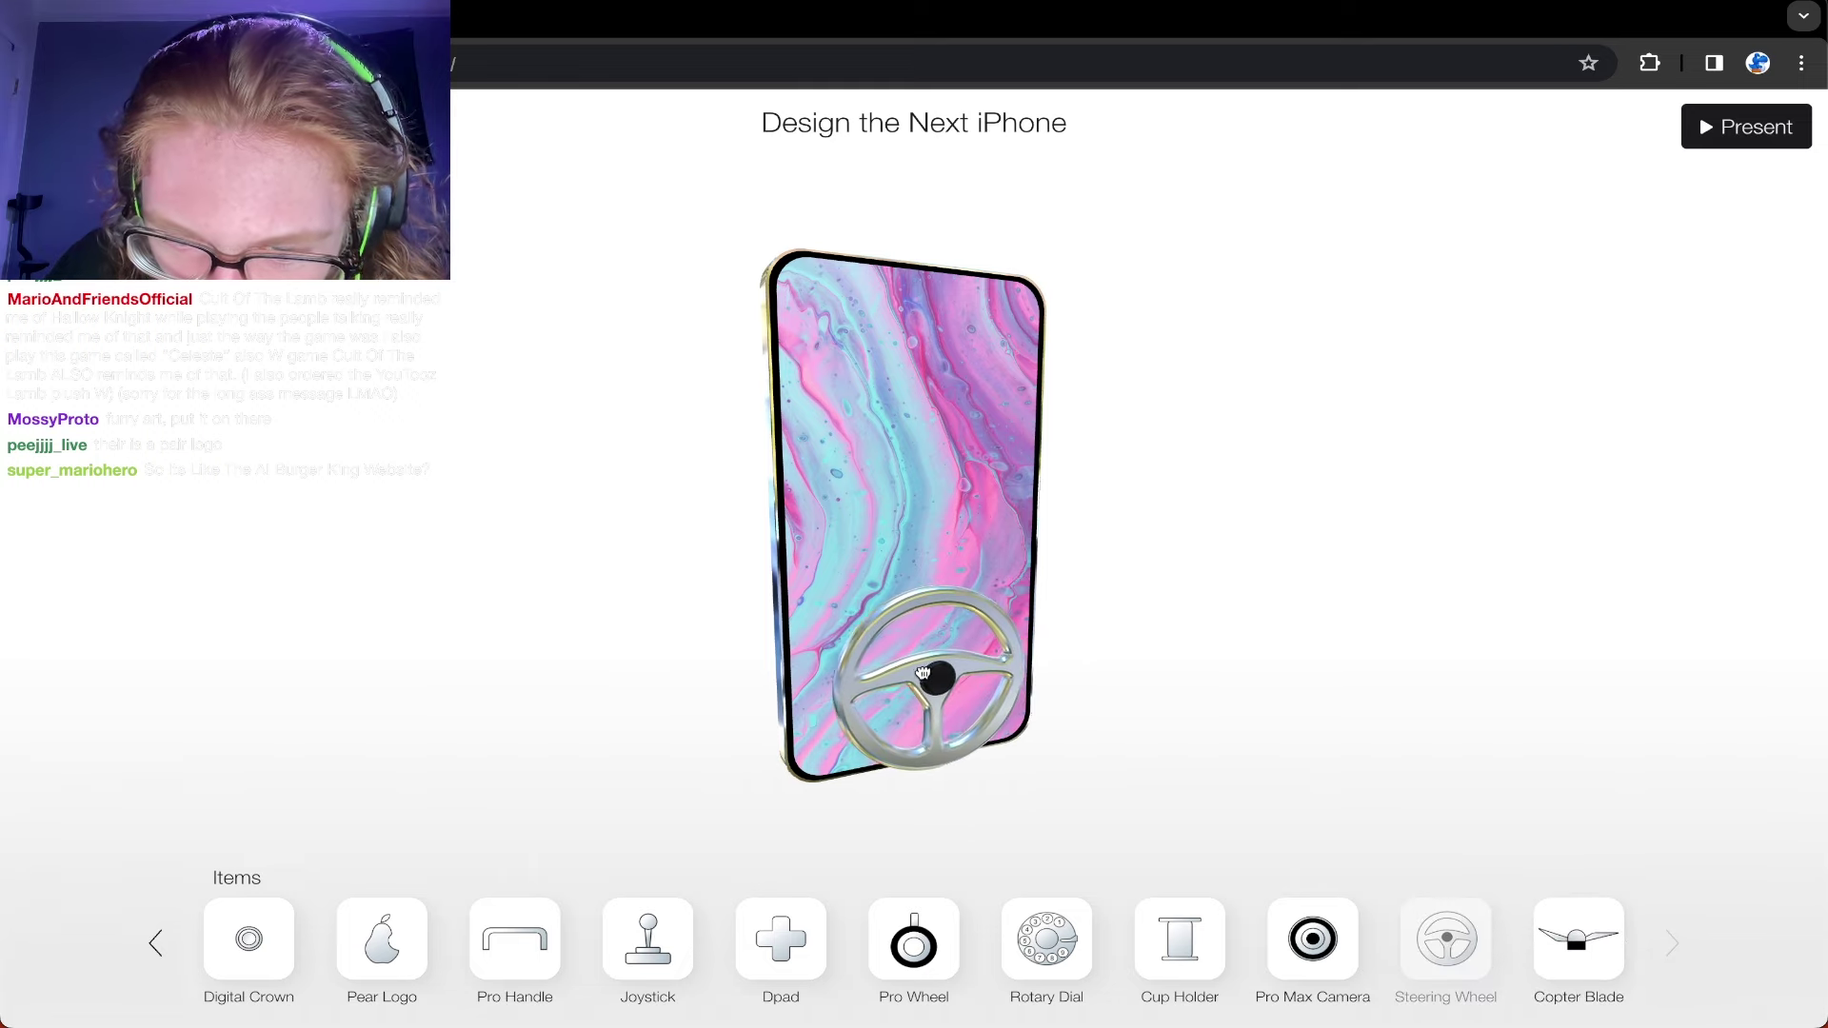
click(1448, 980)
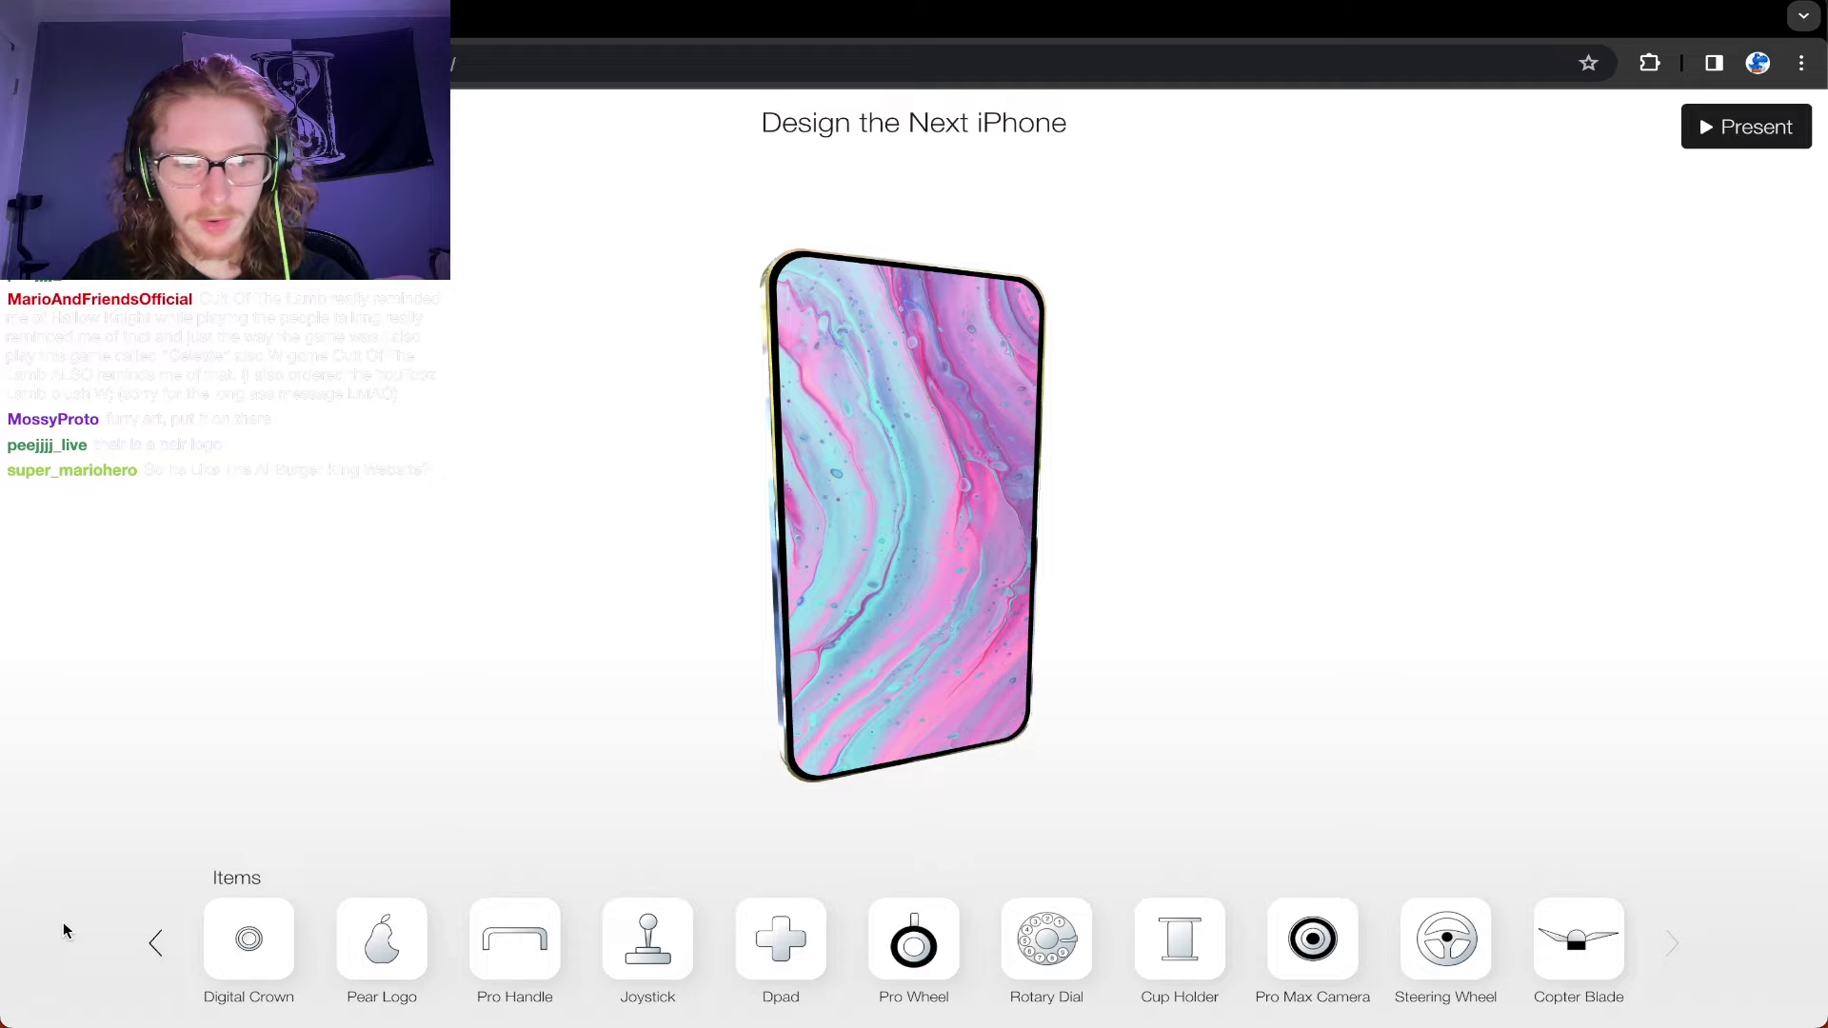
click(158, 944)
click(158, 944)
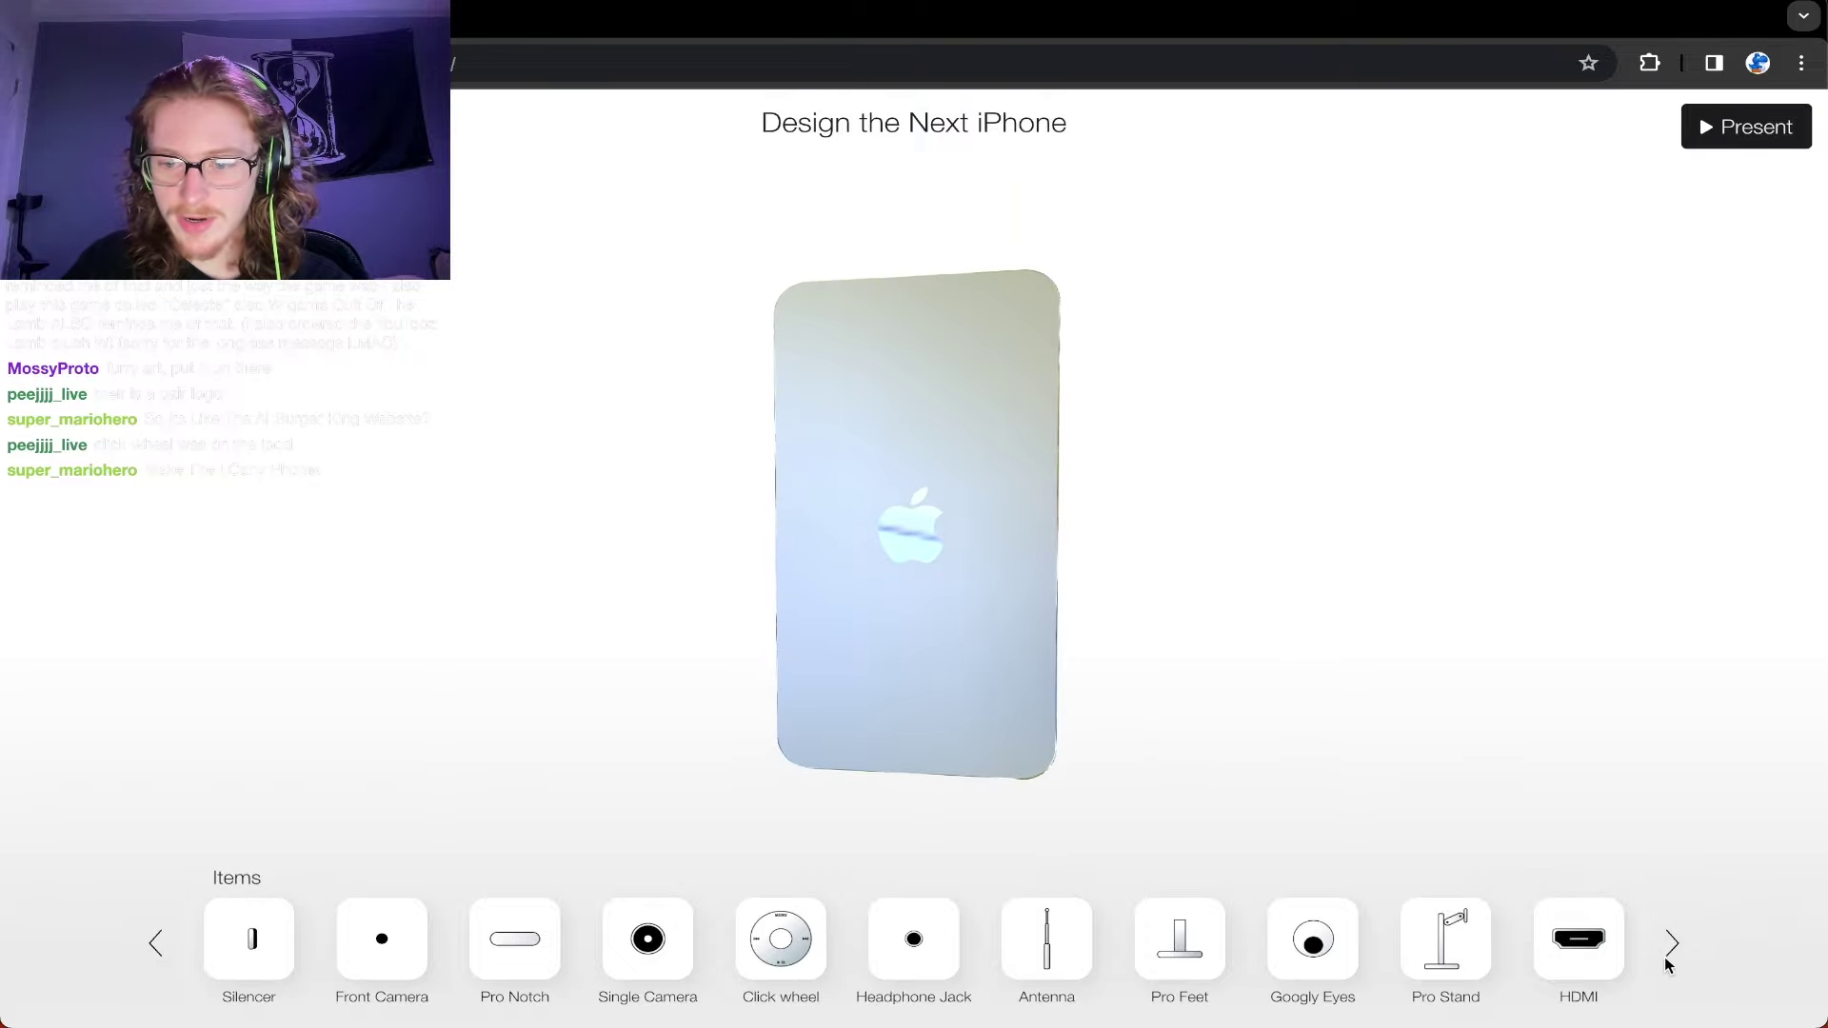
Step: Attach an HDMI port and a Lightning port to the phone's edge, then delete the HDMI port
mouse_move(1581, 942)
mouse_down()
mouse_move(1253, 755)
mouse_move(833, 648)
mouse_move(909, 718)
mouse_move(1108, 818)
mouse_up()
click(1108, 818)
mouse_move(647, 940)
mouse_down()
mouse_move(881, 883)
mouse_move(916, 563)
mouse_up()
click(1601, 876)
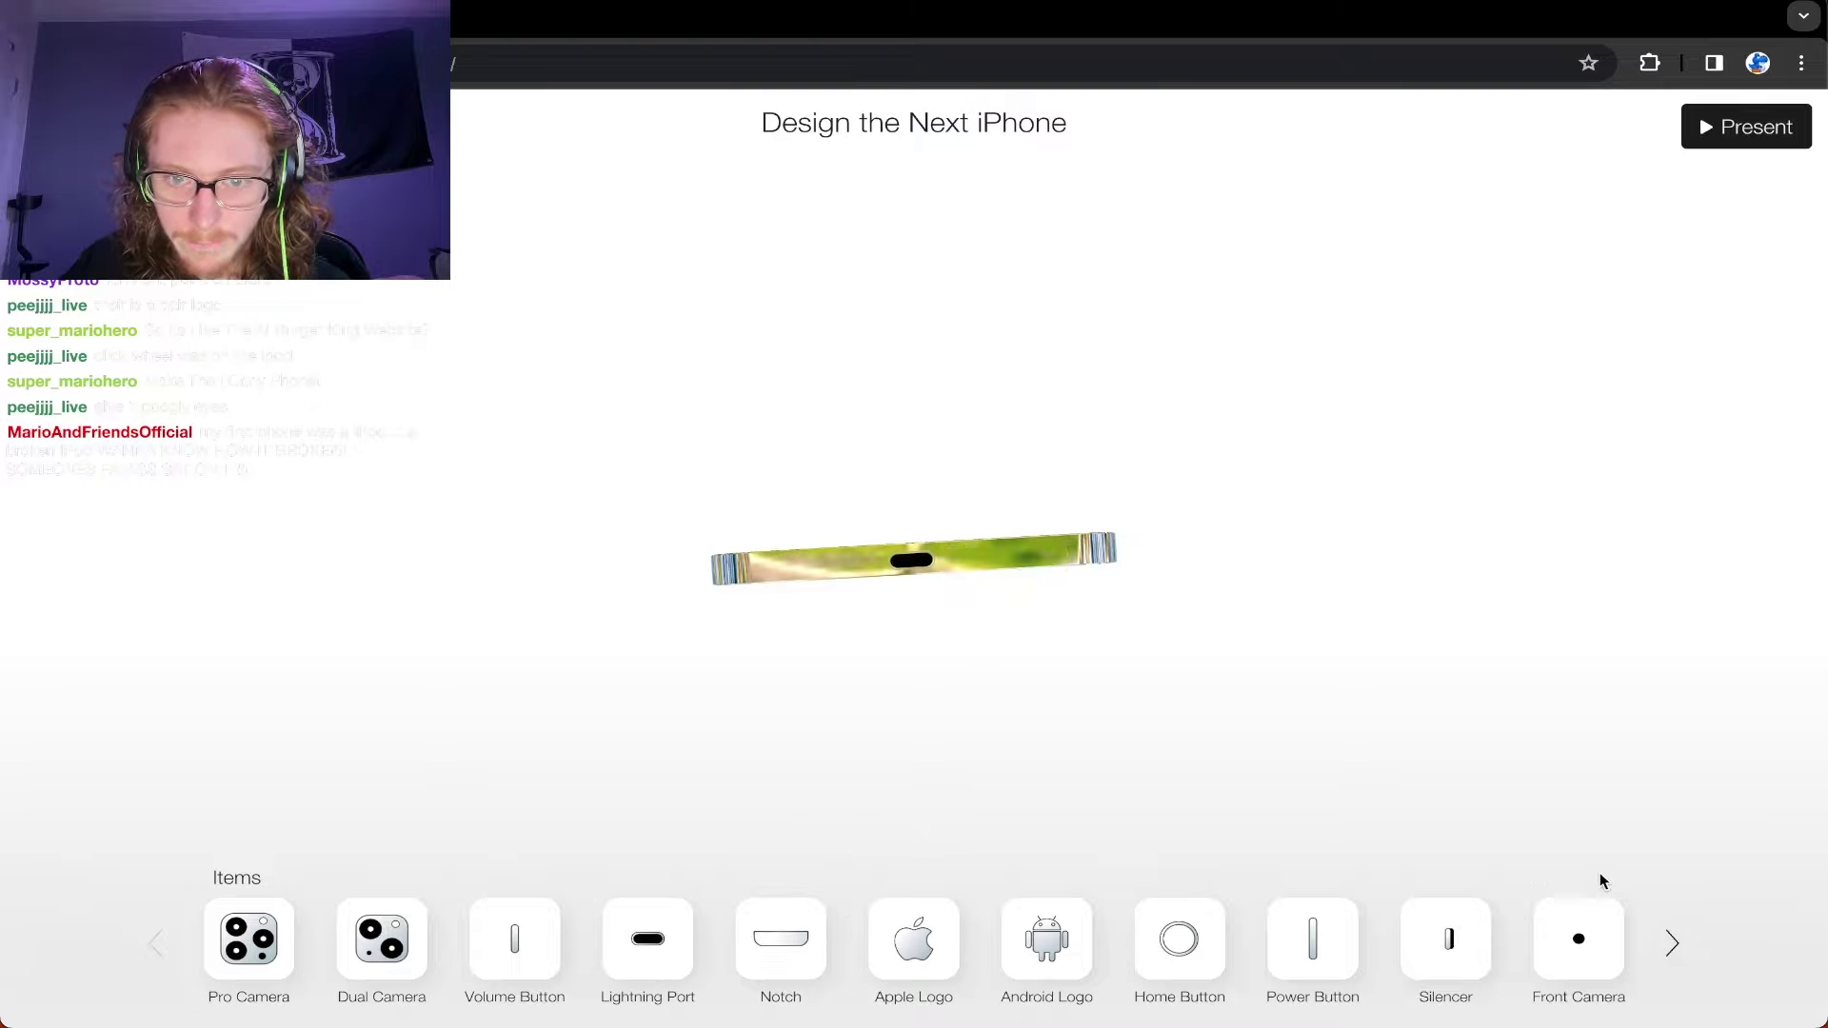
Step: Re-add an HDMI port, then place feet at the bottom edge and a click wheel on the lower back
click(1671, 944)
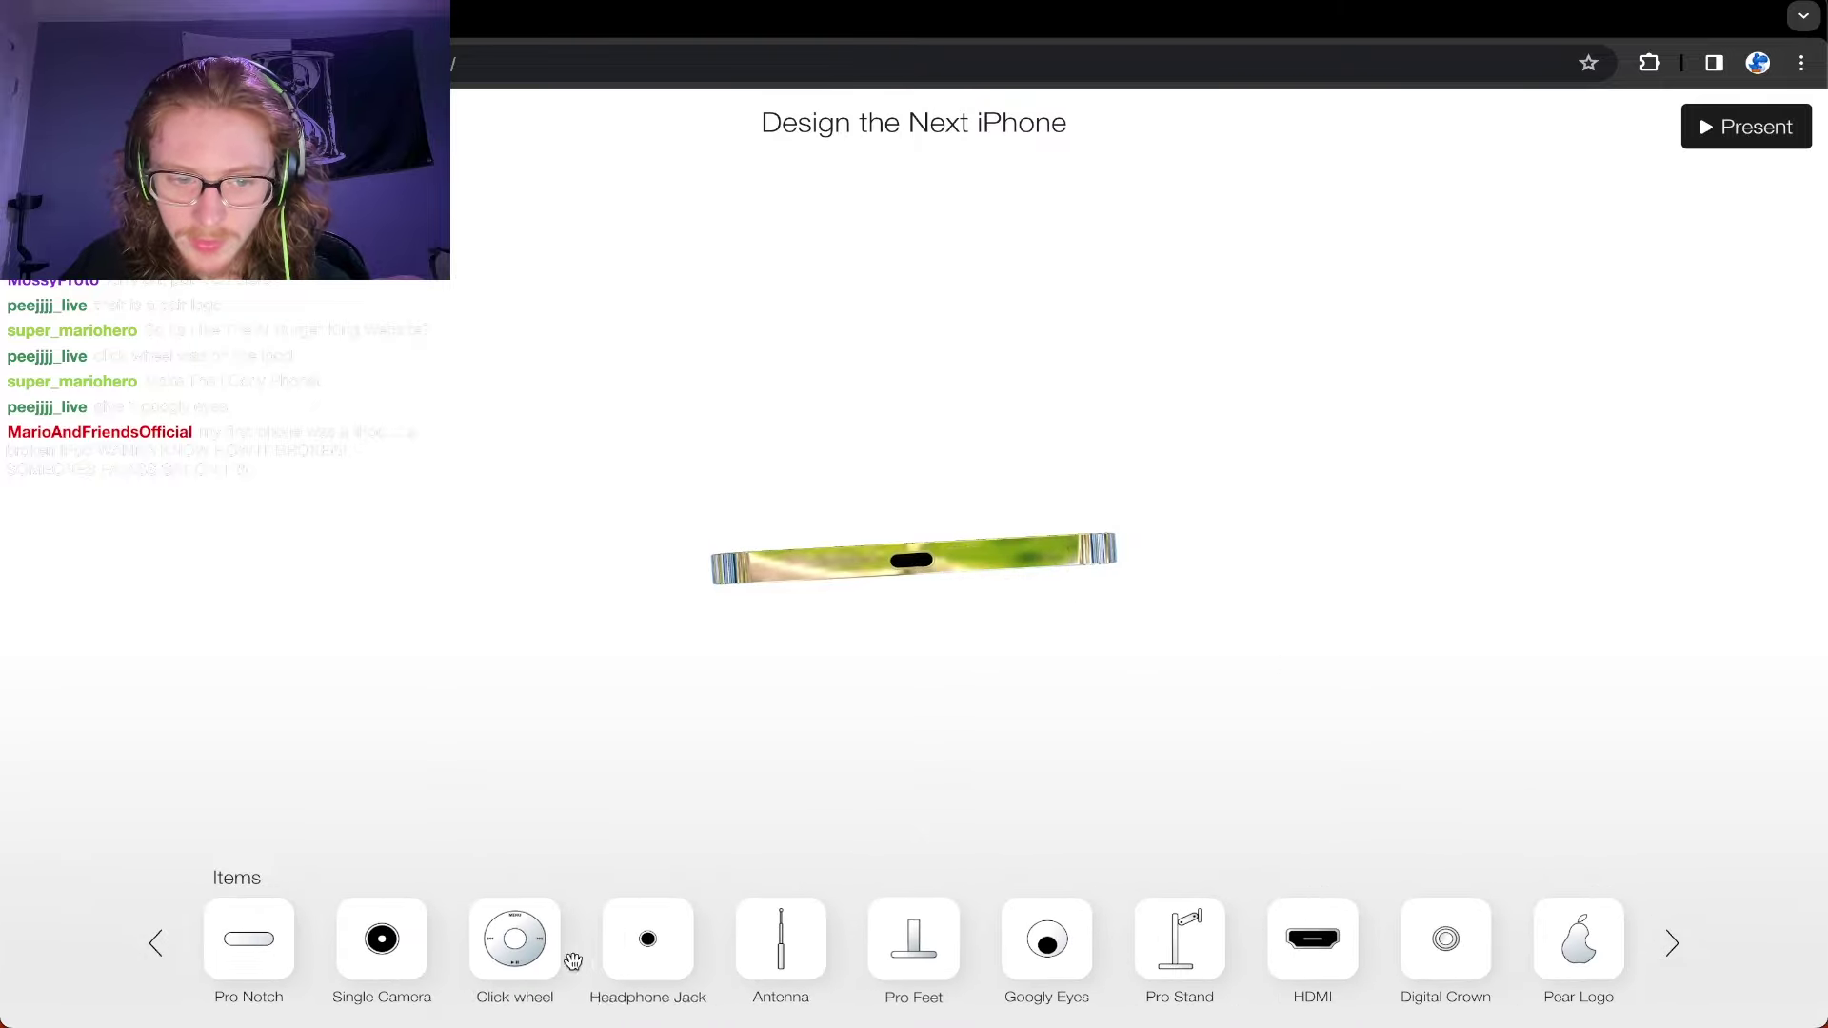
mouse_move(1313, 938)
mouse_down()
mouse_move(1174, 610)
mouse_move(1071, 562)
mouse_move(1095, 558)
mouse_move(796, 670)
mouse_up()
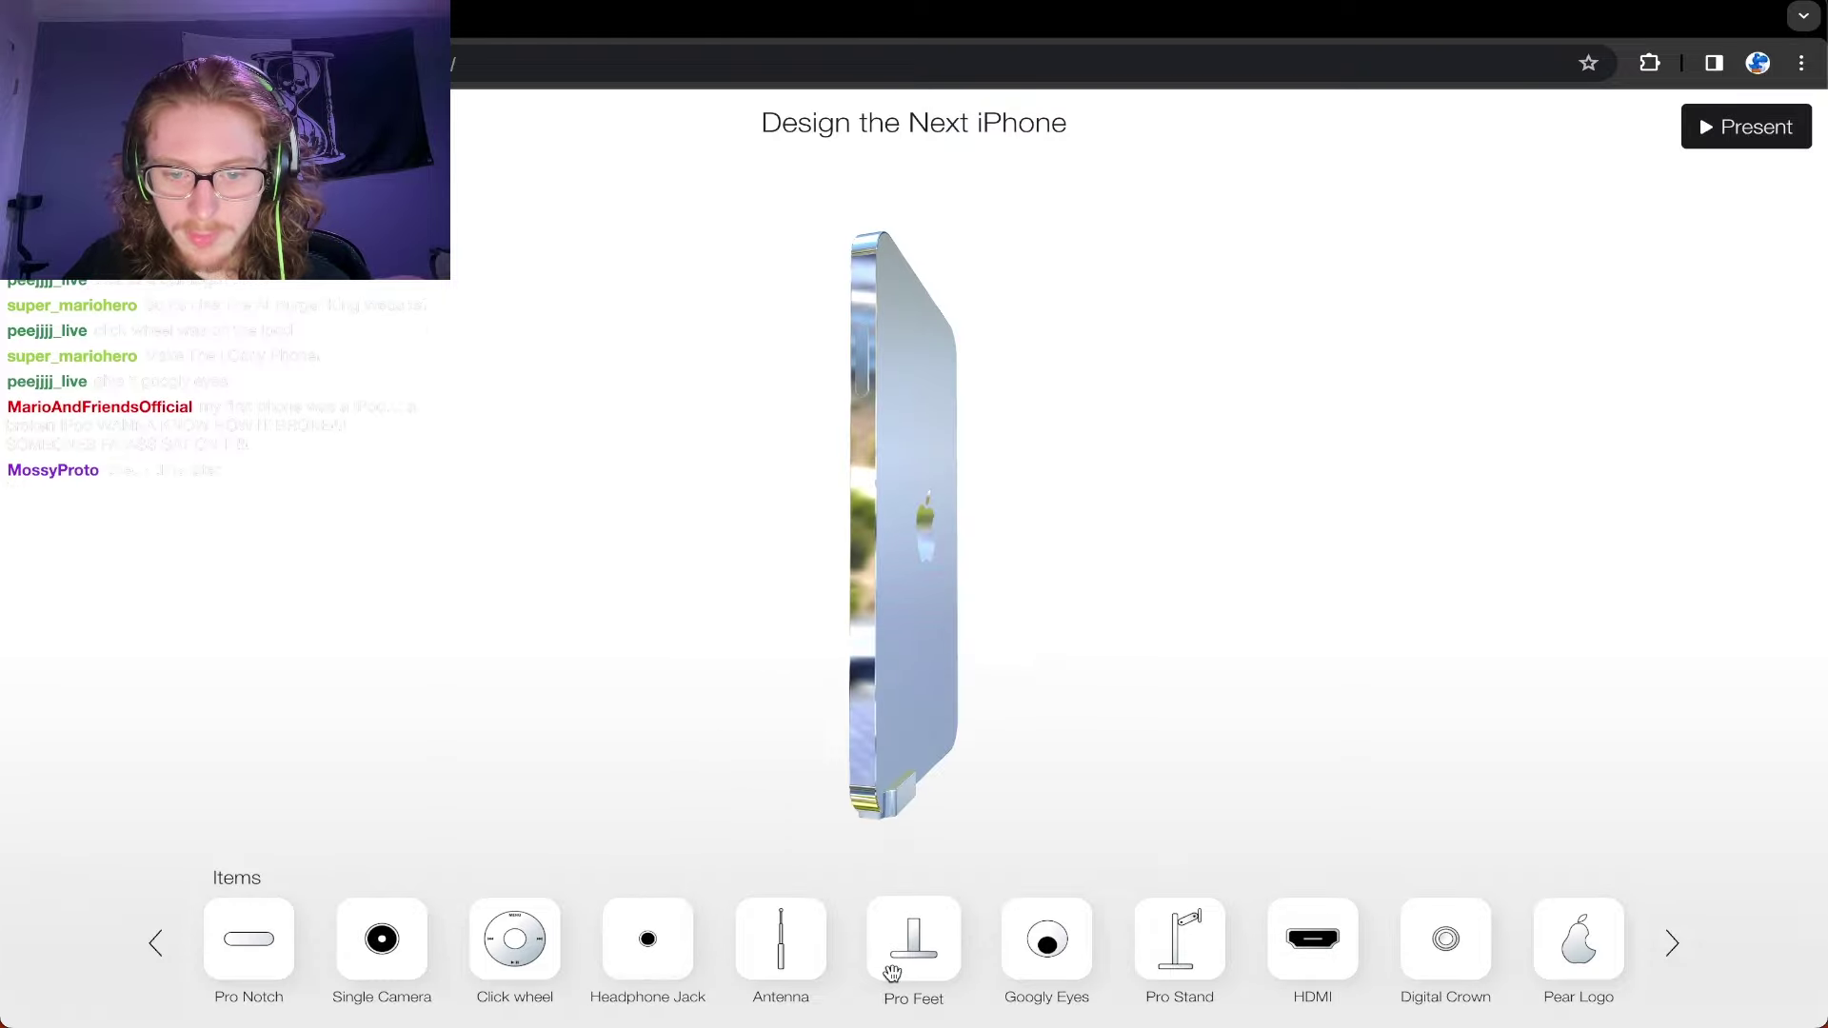
mouse_move(914, 938)
mouse_down()
mouse_move(979, 752)
mouse_move(951, 803)
mouse_up()
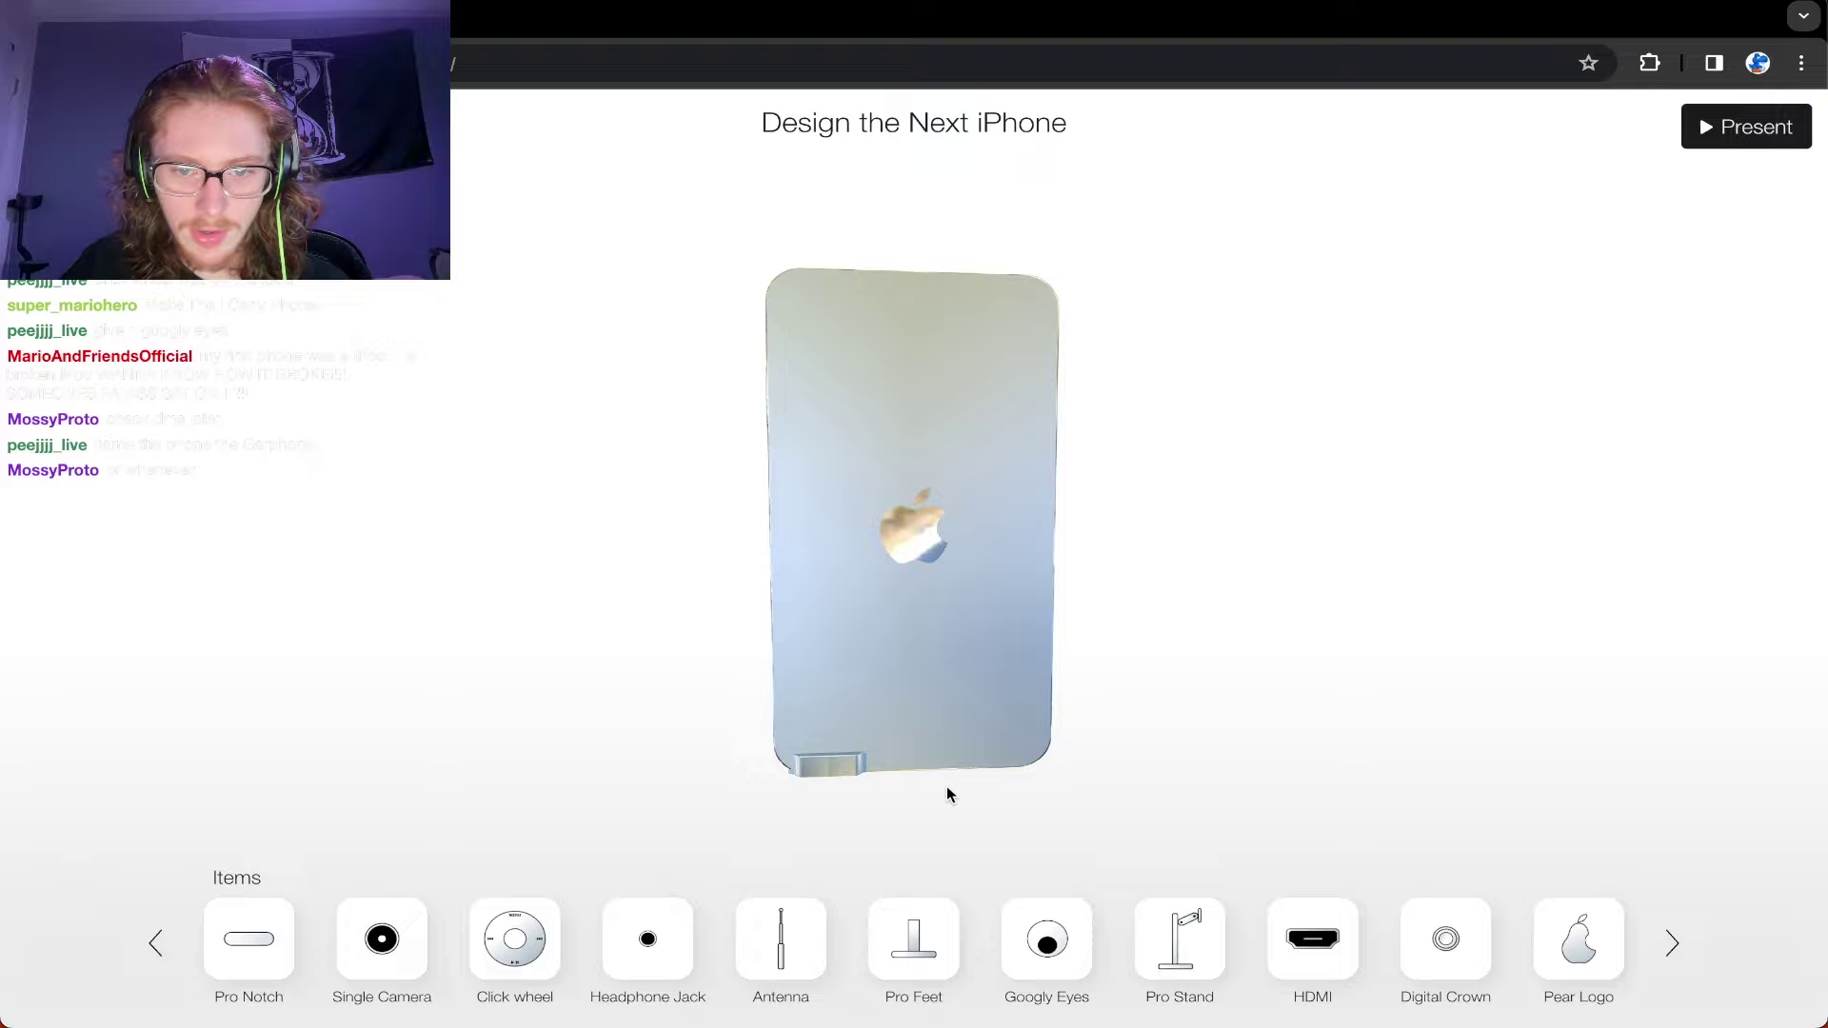
mouse_move(516, 938)
mouse_down()
mouse_move(933, 678)
mouse_move(917, 687)
mouse_up()
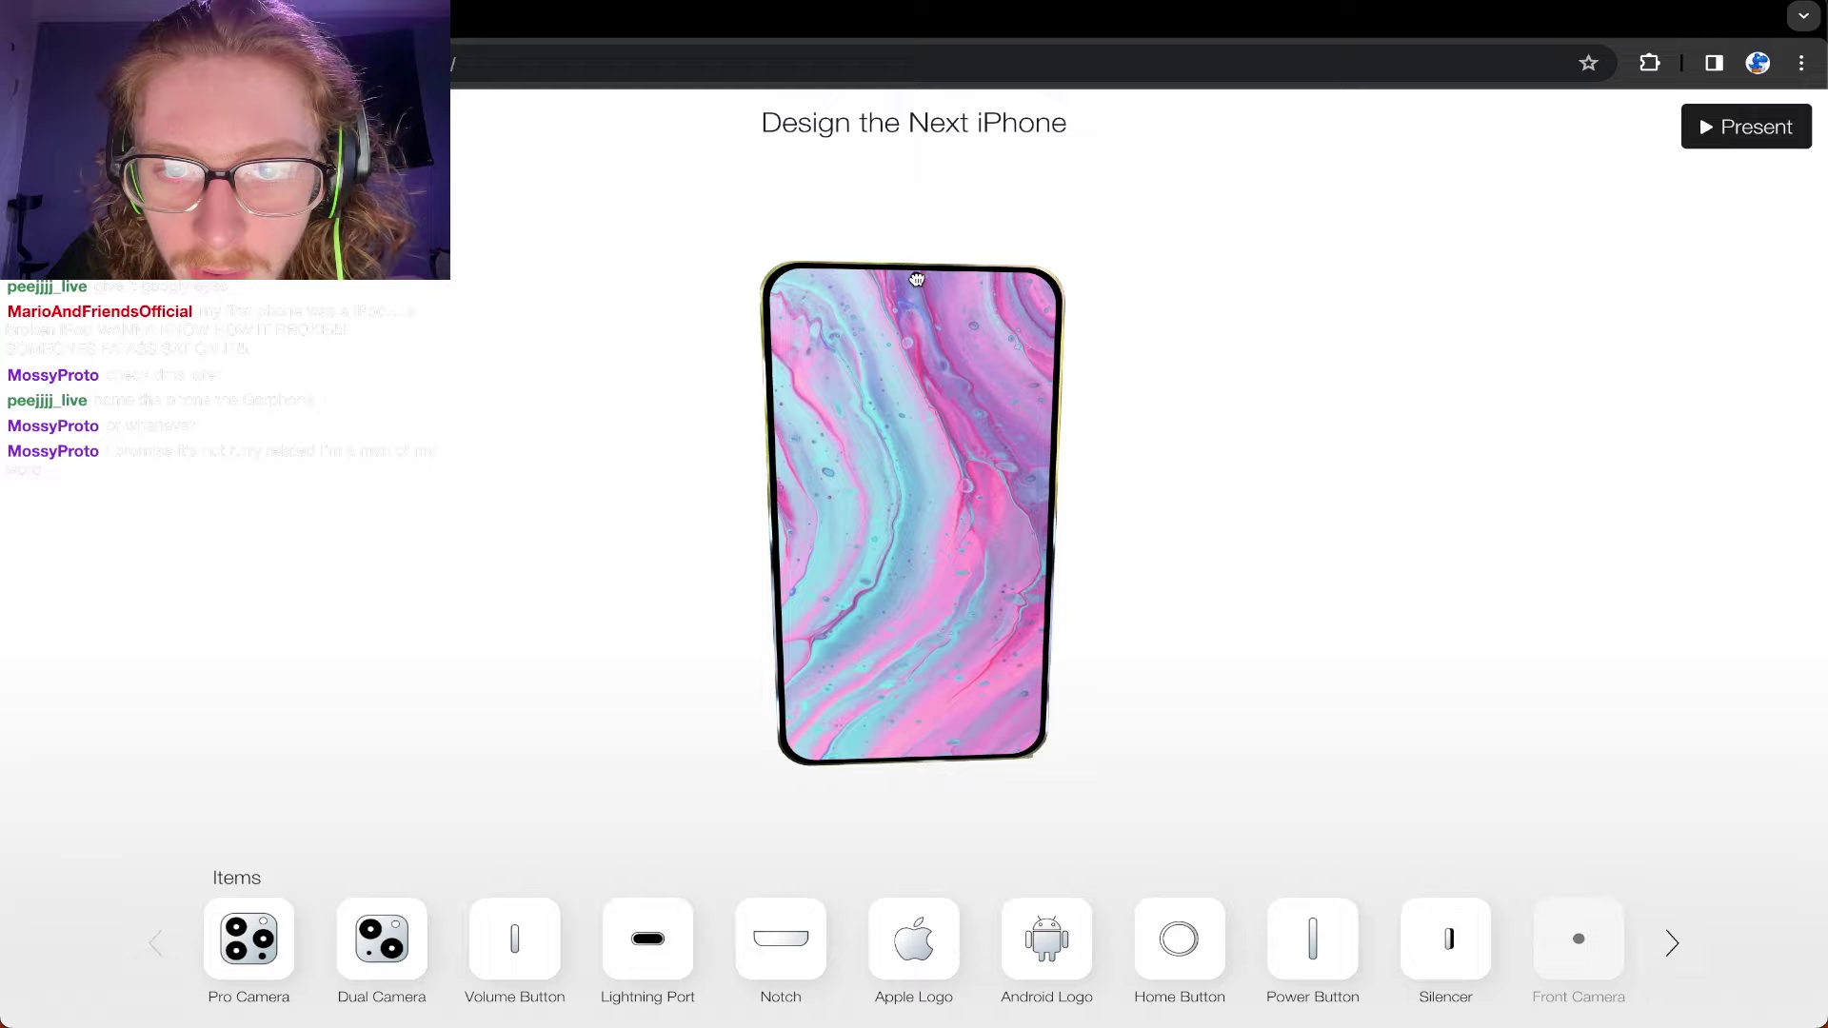
Step: Place a front camera at the top of the screen and a Pro Camera module on the back
drag(915, 275, 915, 276)
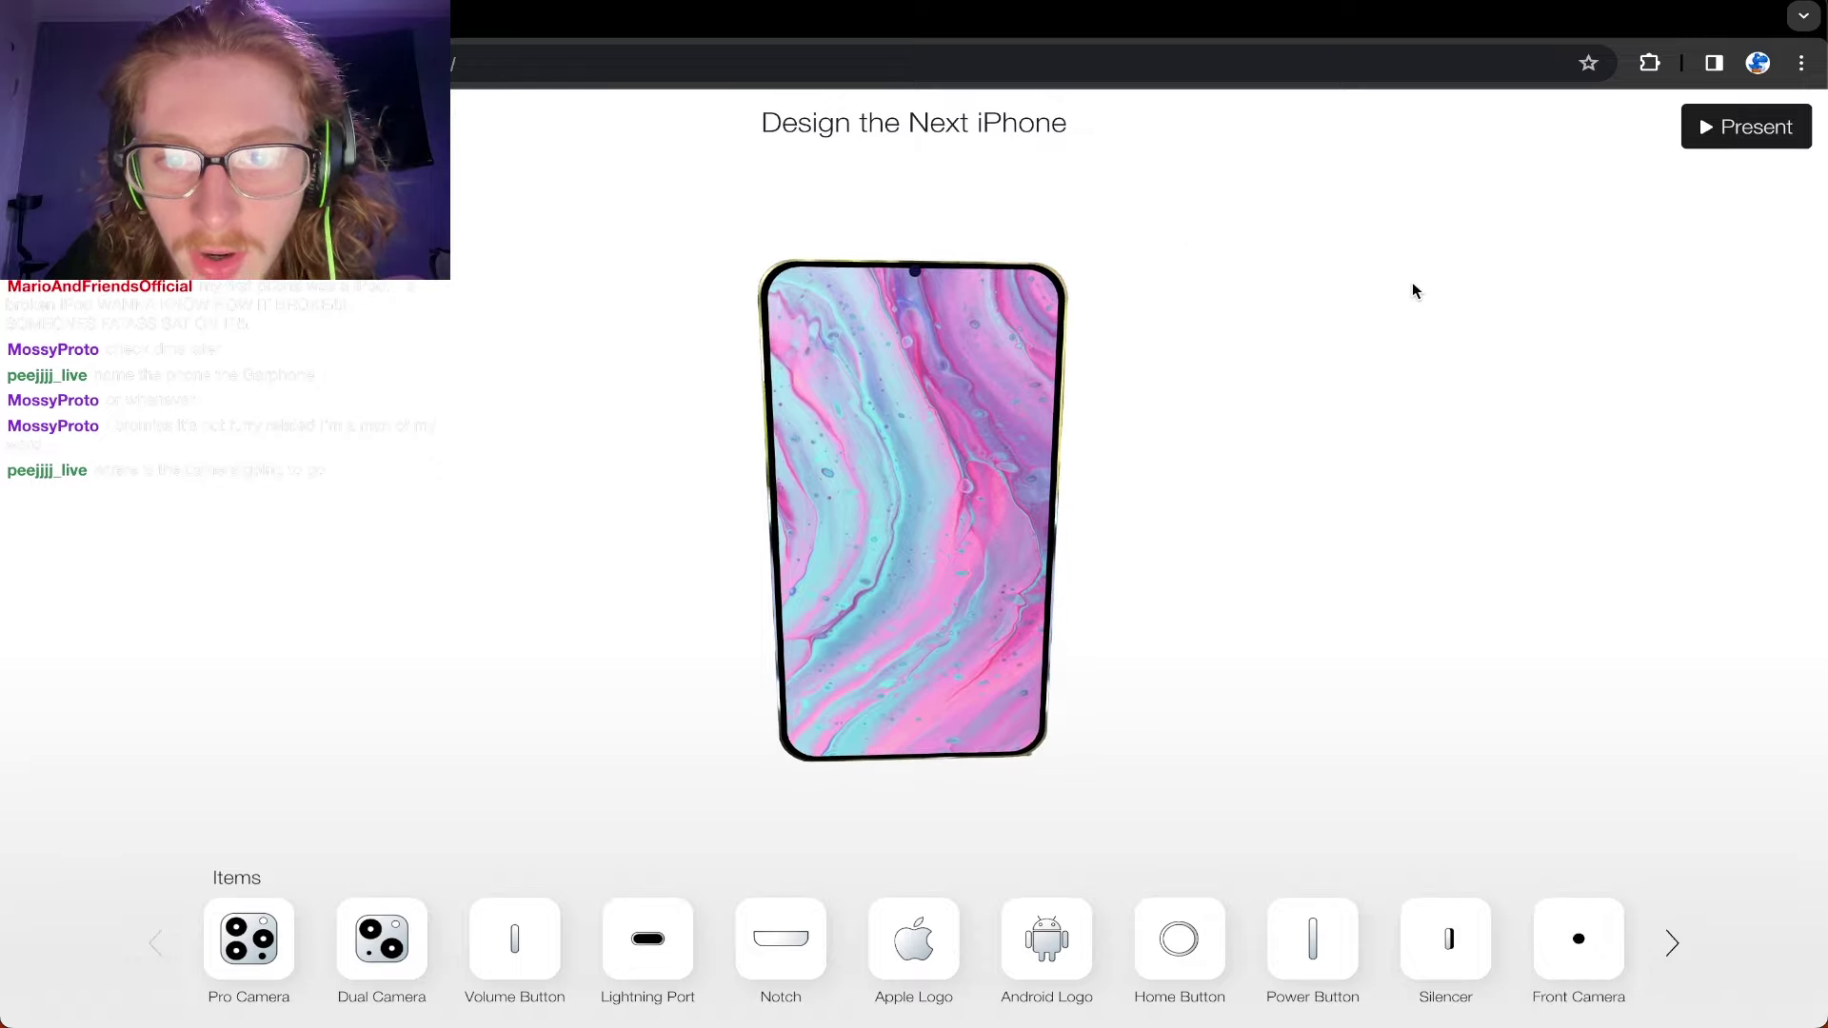
mouse_move(249, 940)
mouse_down()
mouse_move(914, 345)
mouse_move(939, 354)
mouse_up()
Step: Replace the Pro Camera module with a large Pro Max Camera on the phone's back
click(1578, 895)
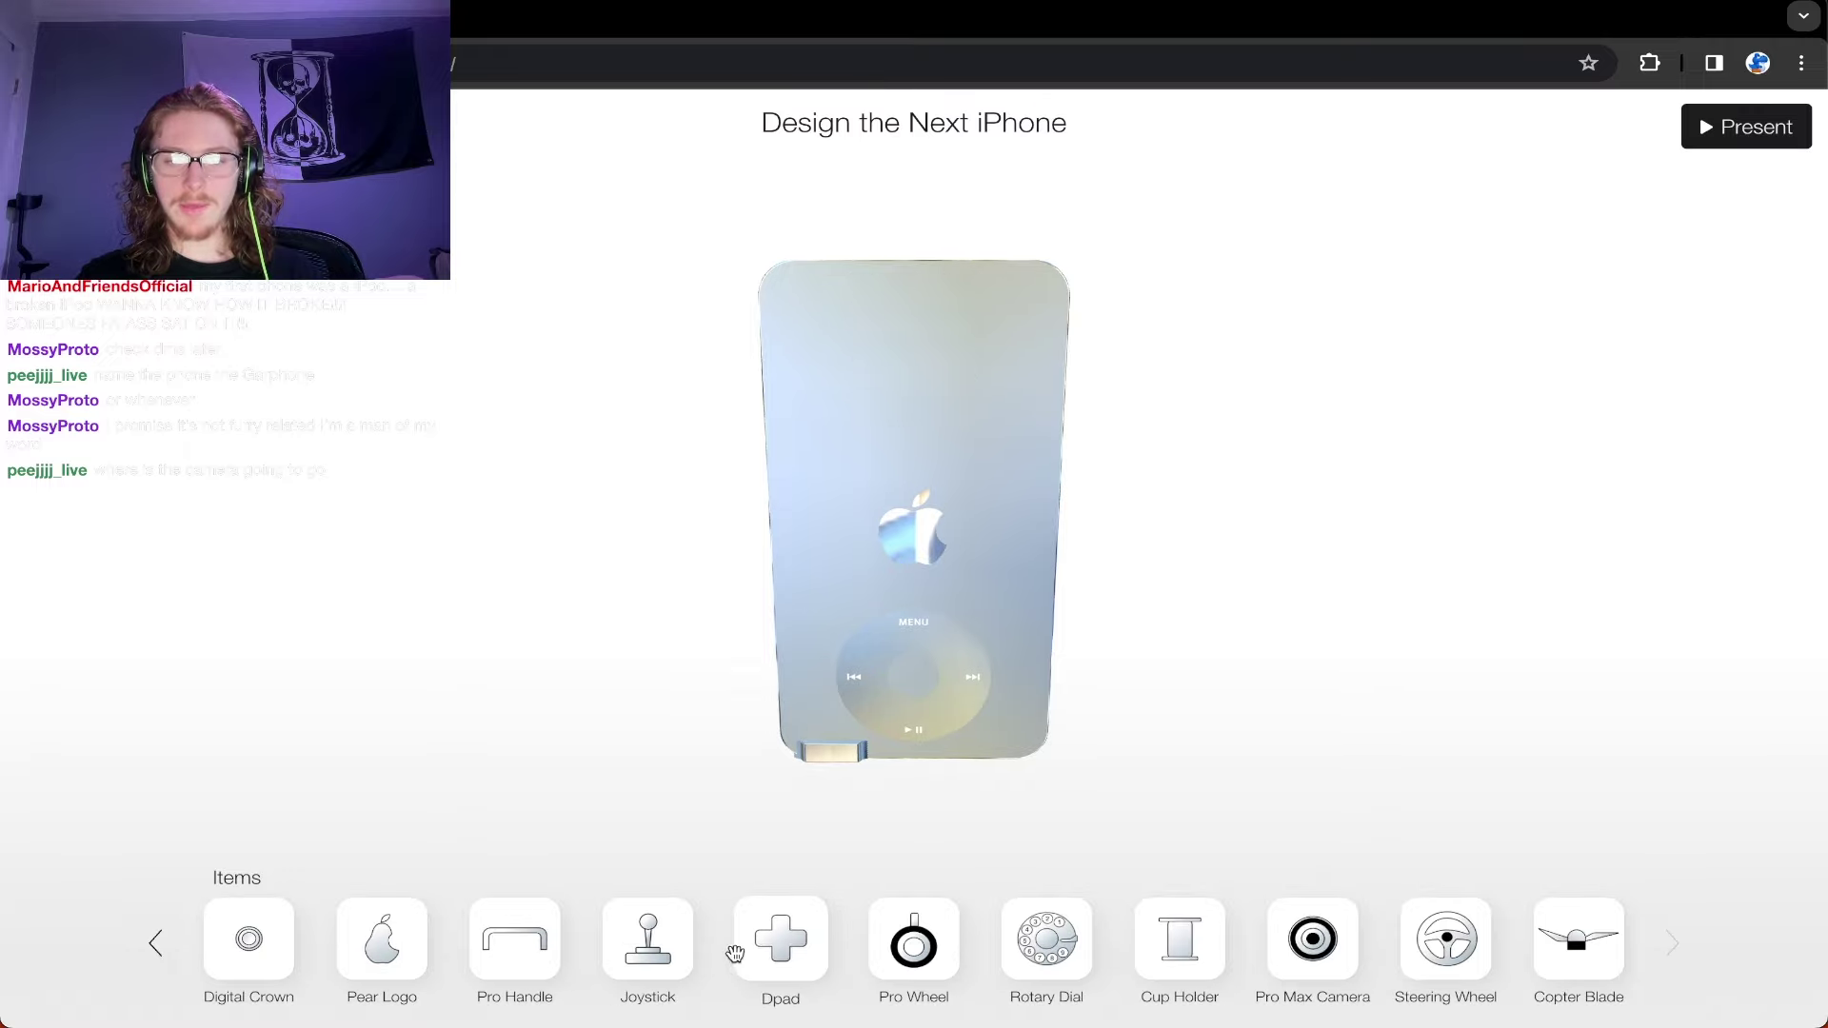
mouse_move(1312, 939)
mouse_down()
mouse_move(1257, 788)
mouse_move(934, 327)
mouse_move(916, 329)
mouse_up()
drag(1036, 322, 1219, 326)
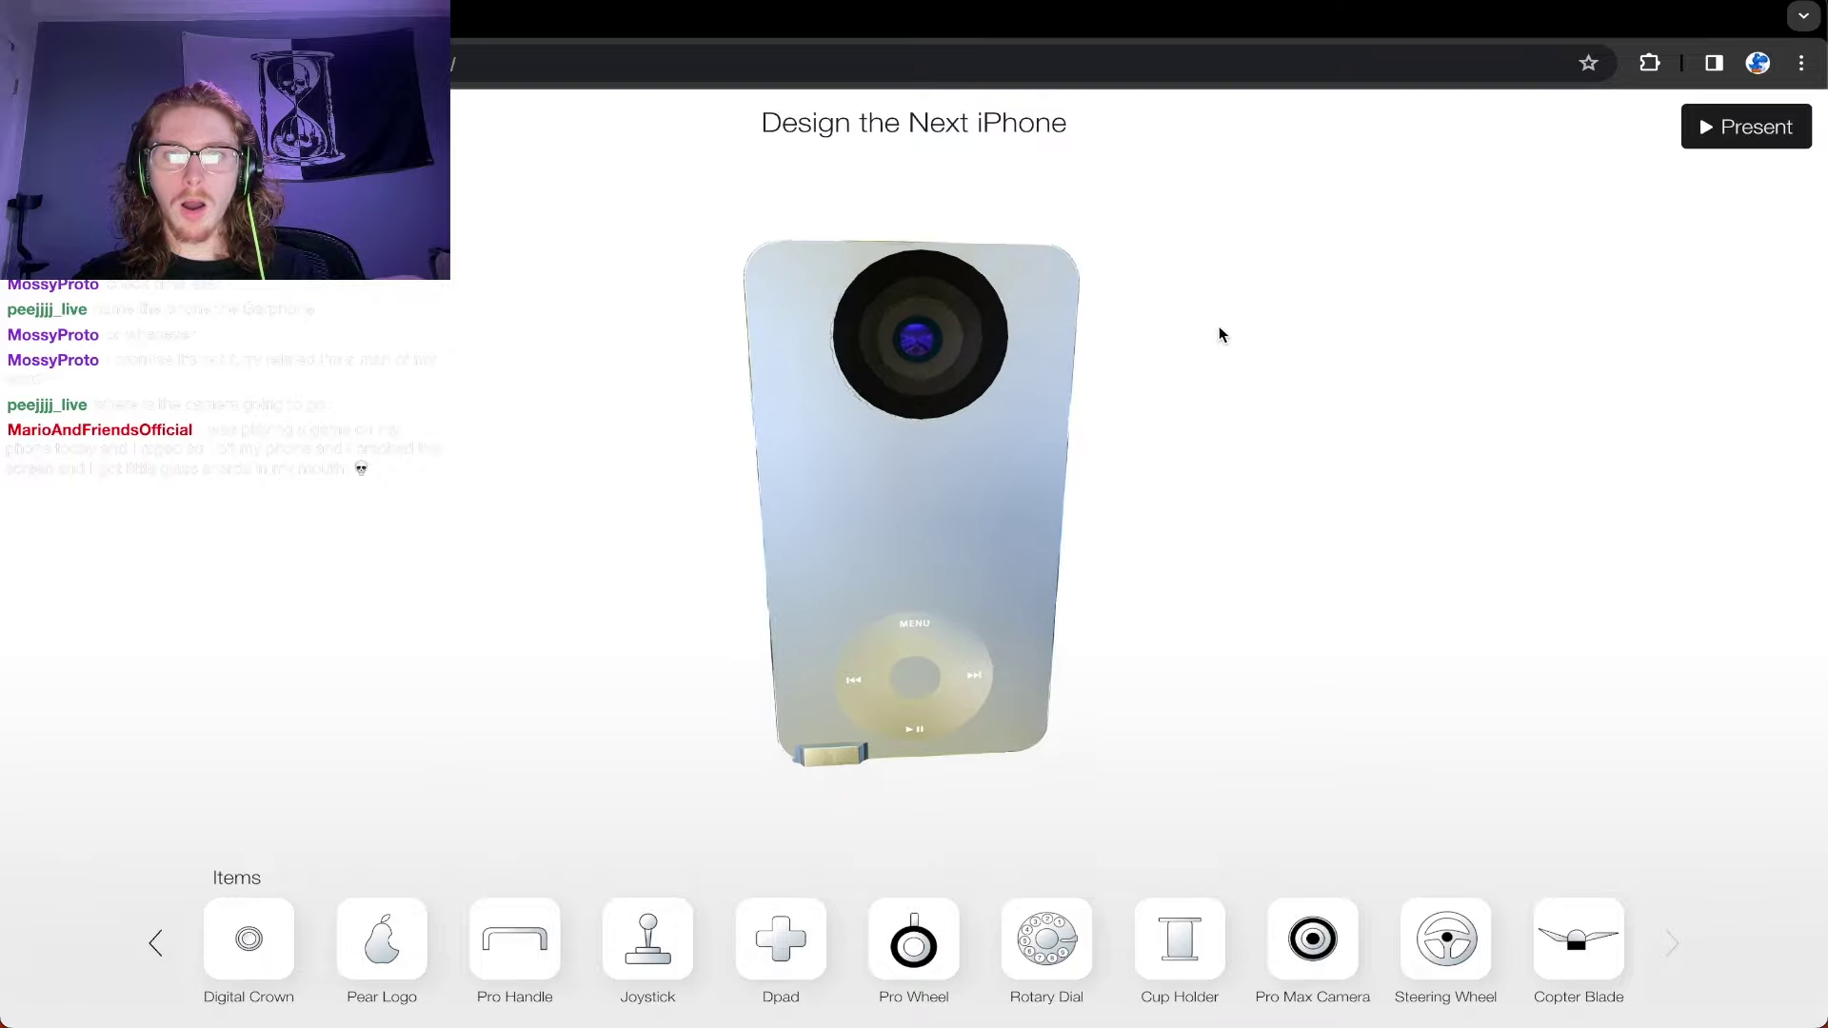
drag(1379, 331, 1257, 334)
Step: Surround the large central camera with single cameras to form a ring
click(1672, 943)
mouse_move(648, 940)
mouse_down()
mouse_move(869, 249)
mouse_move(848, 343)
mouse_move(916, 353)
mouse_move(918, 424)
mouse_up()
click(1327, 469)
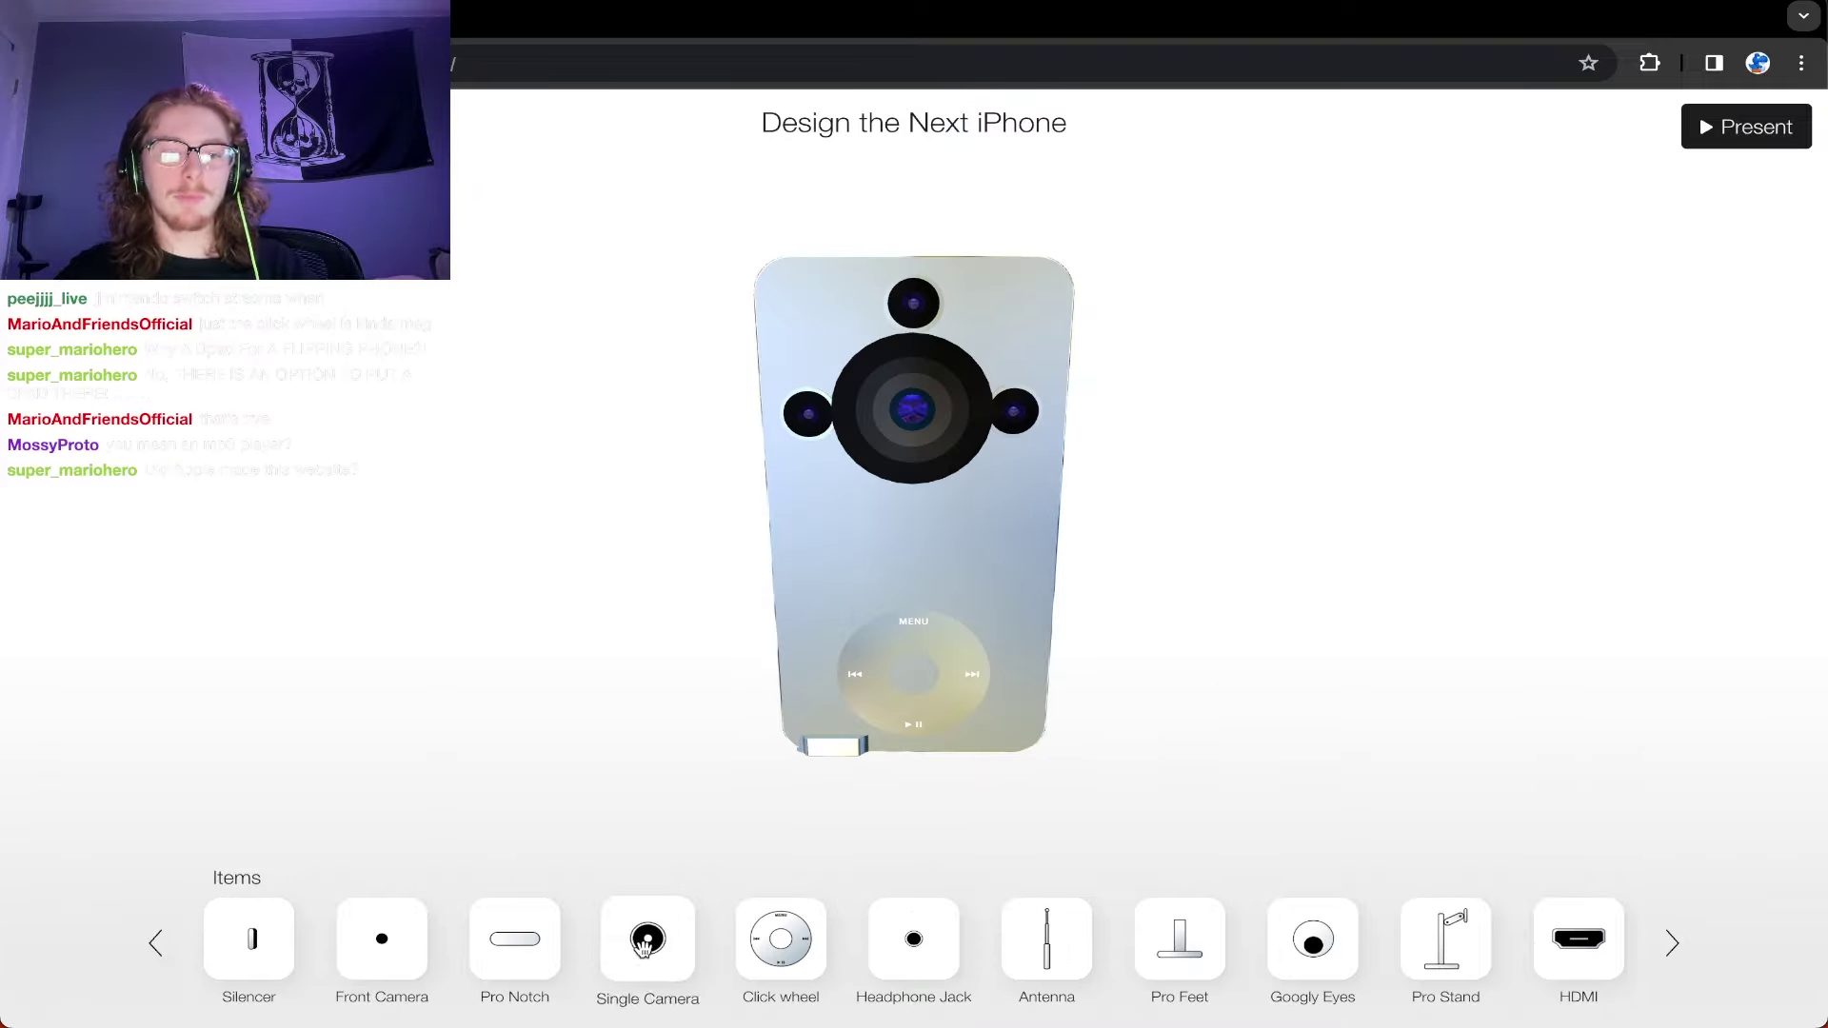
mouse_move(648, 939)
mouse_down()
mouse_move(881, 588)
mouse_move(915, 499)
mouse_up()
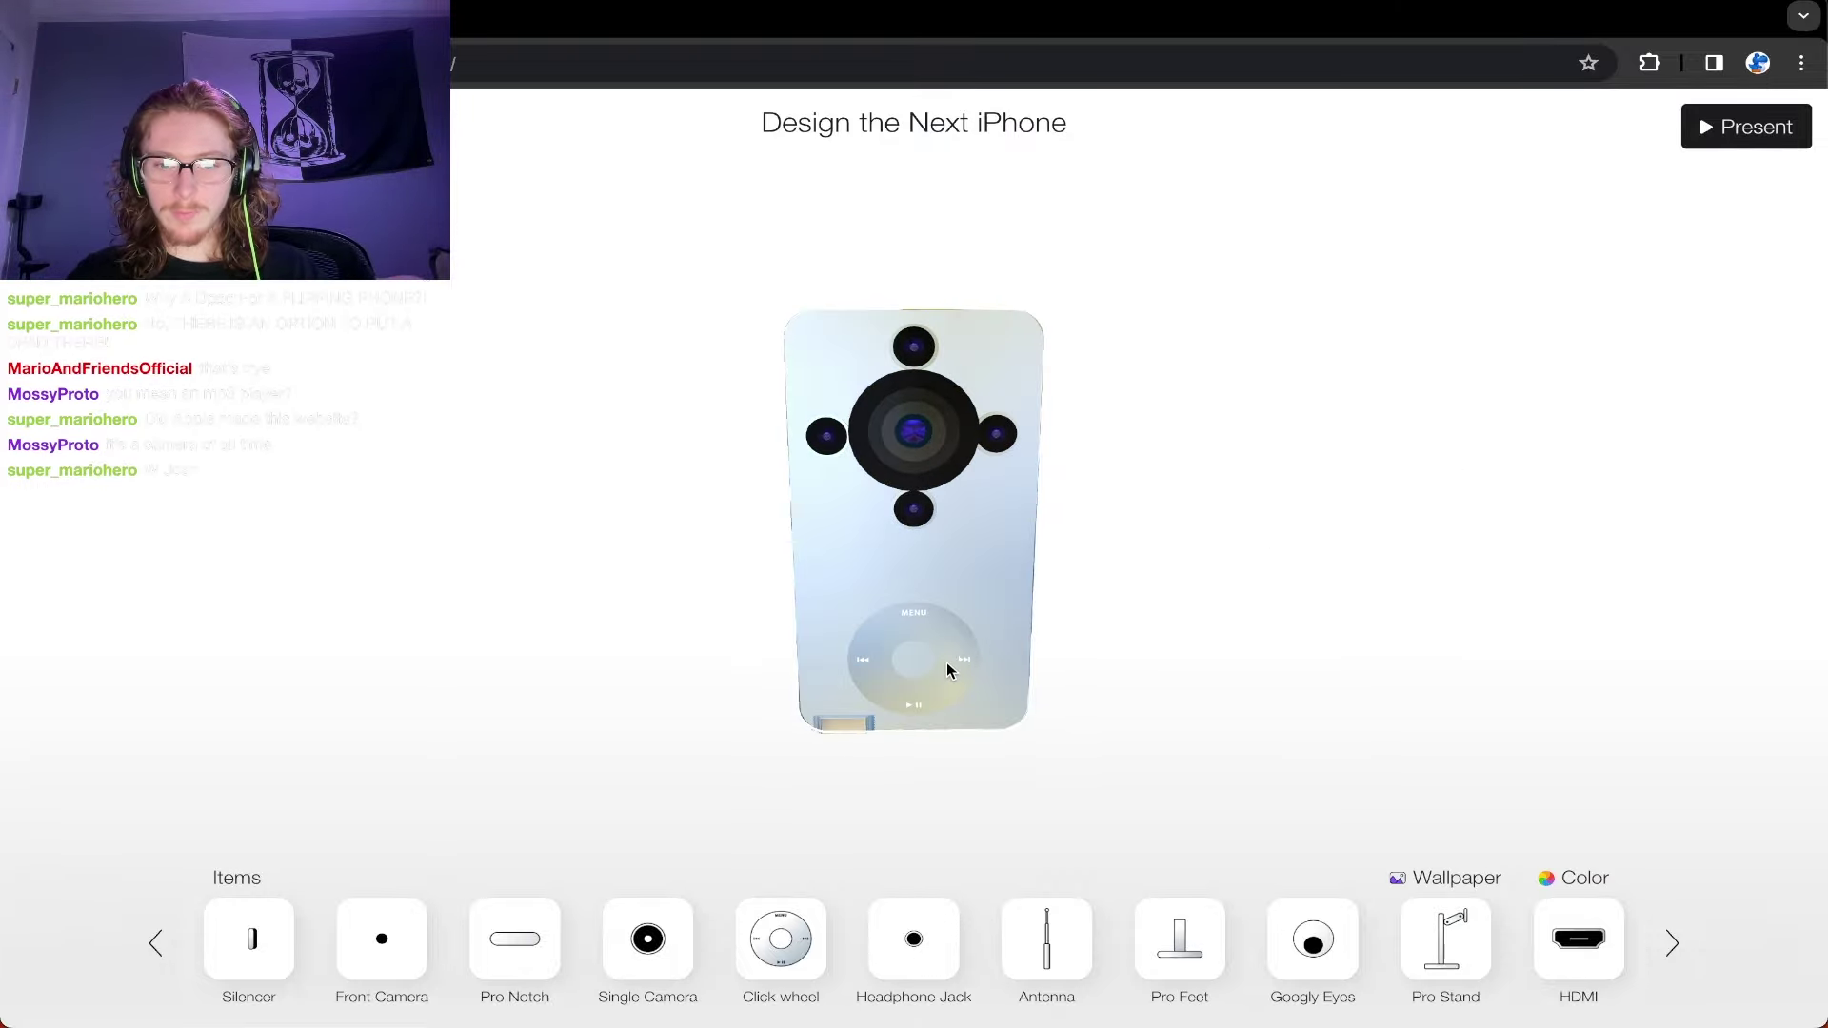
Step: Delete the click wheel from the phone's back
click(950, 660)
click(1544, 882)
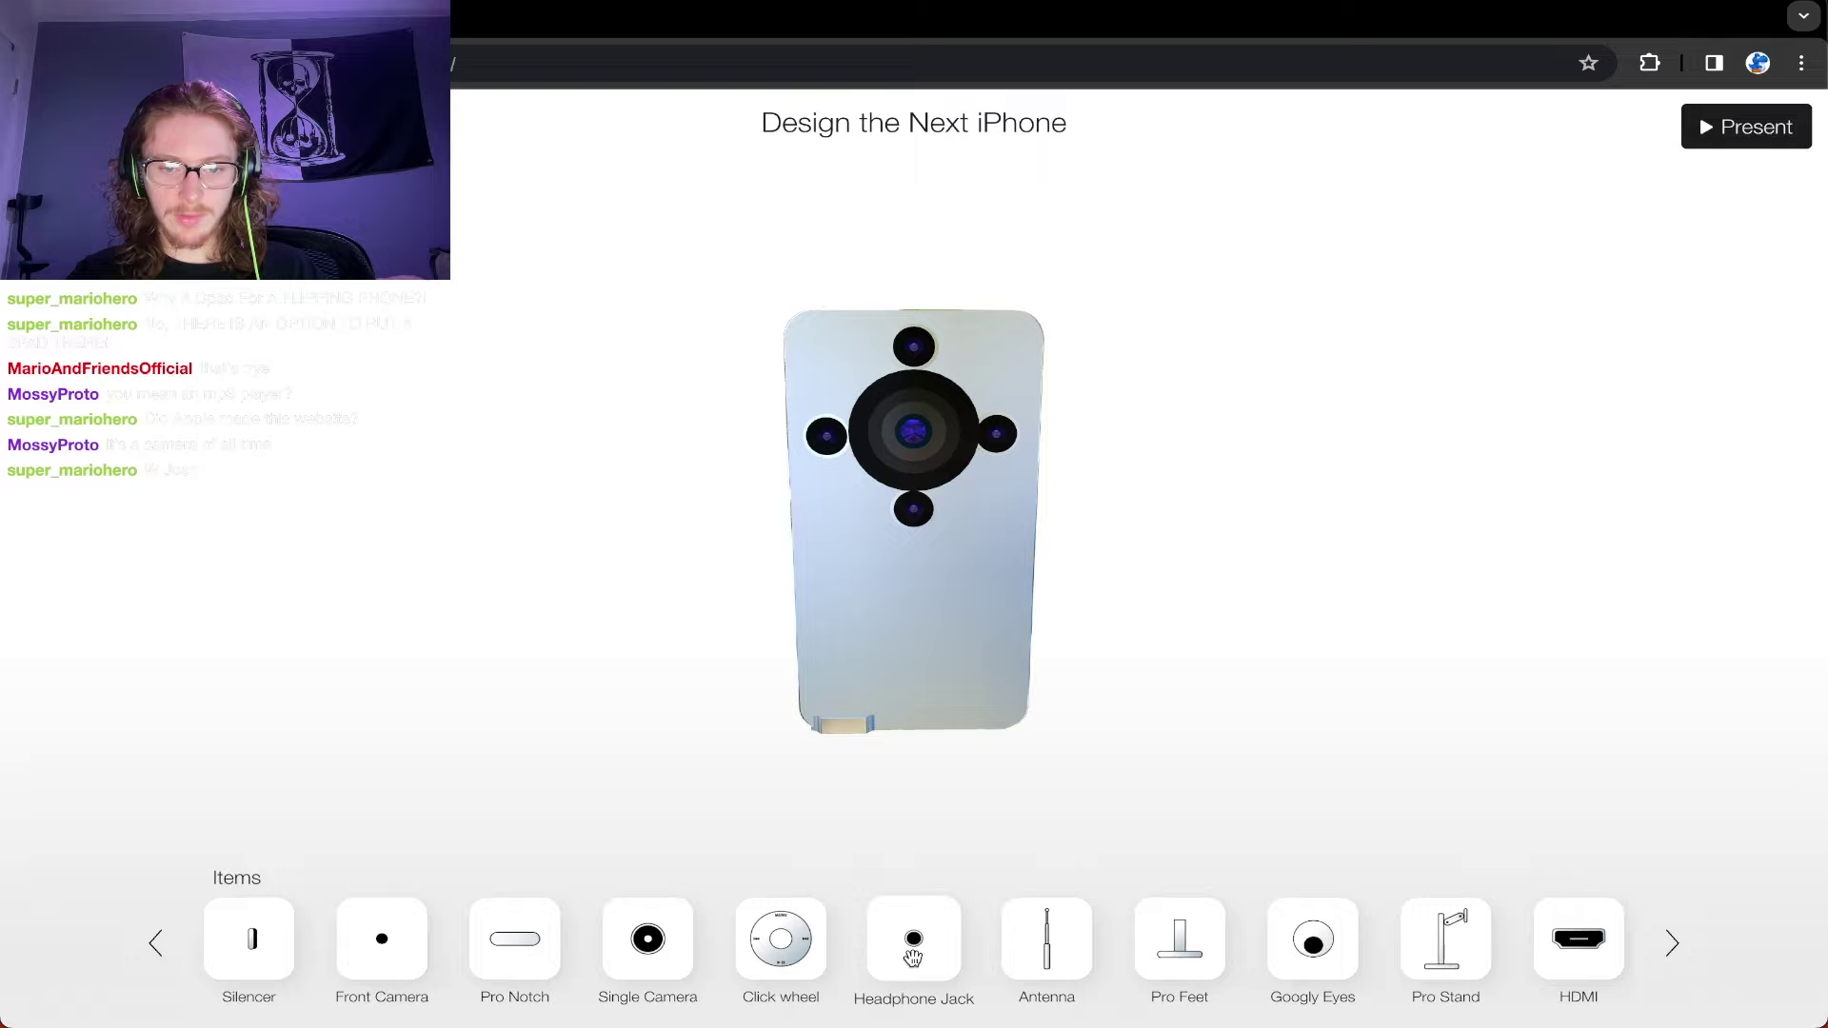
mouse_move(776, 938)
mouse_down()
mouse_move(914, 590)
mouse_move(1224, 857)
mouse_move(1190, 962)
mouse_up()
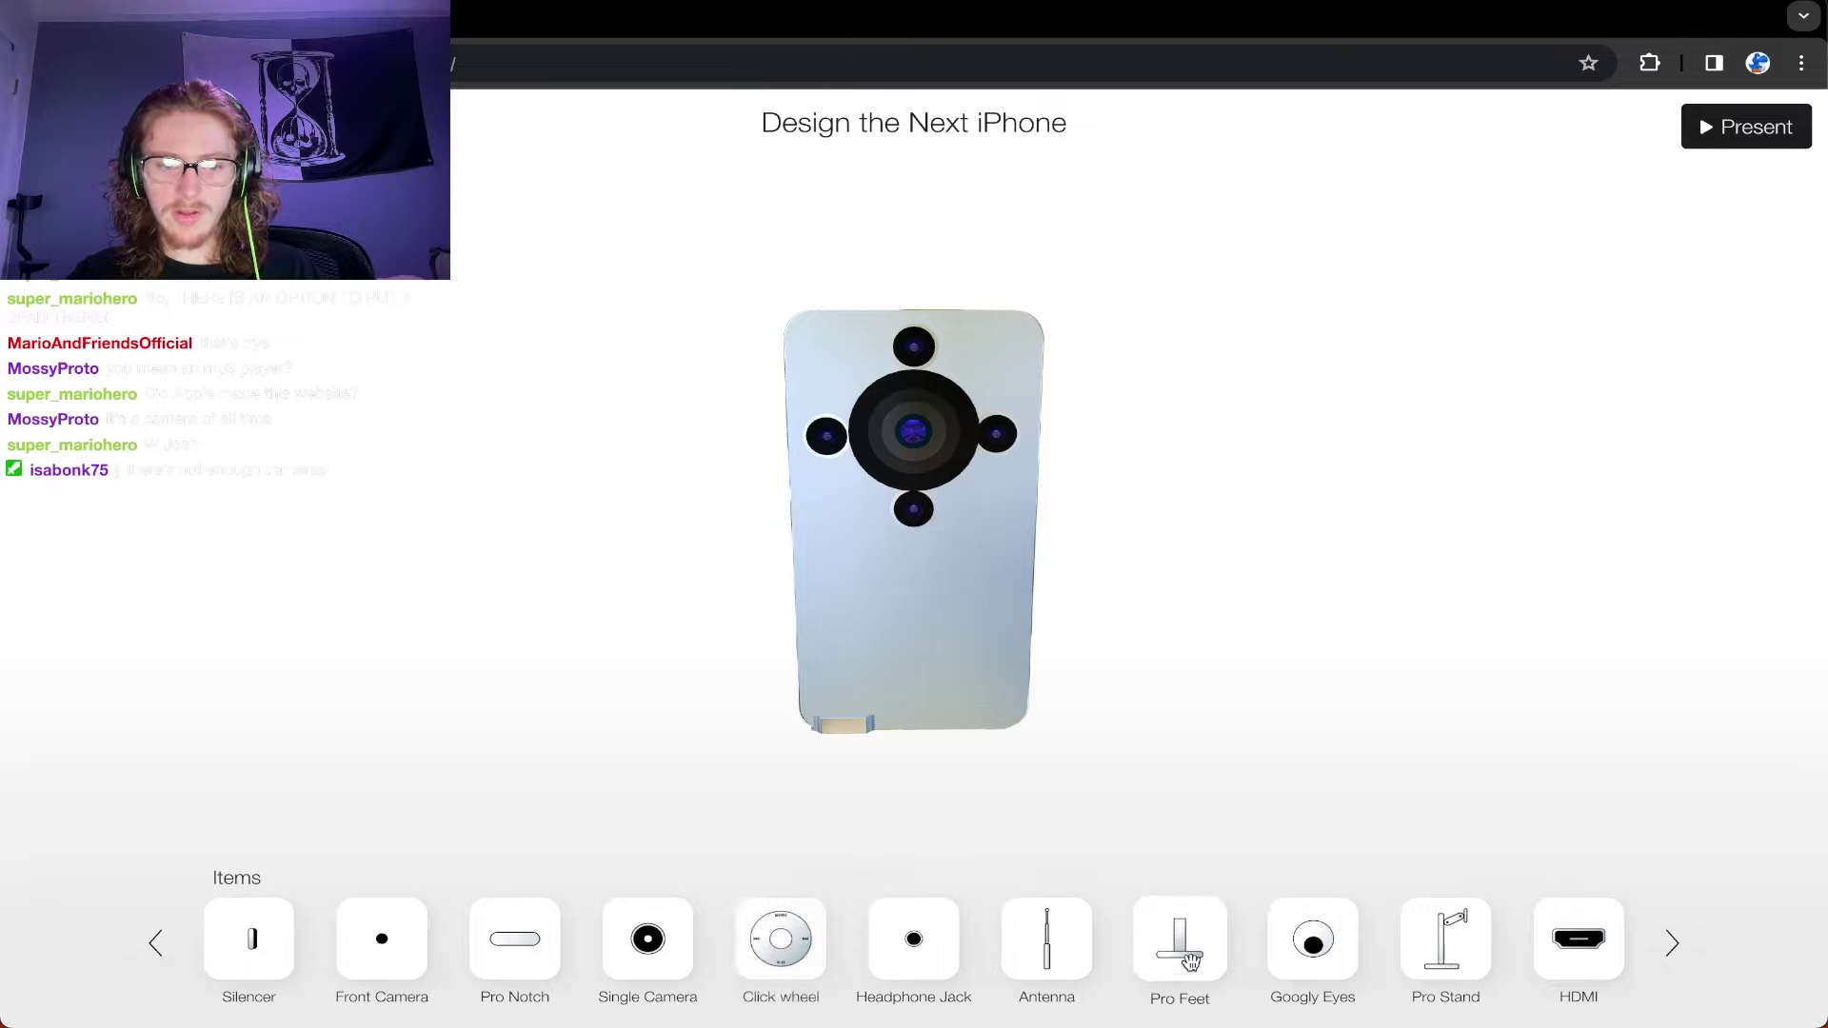
Step: Add an Apple logo to the back and move it to the lower-left corner
click(1674, 947)
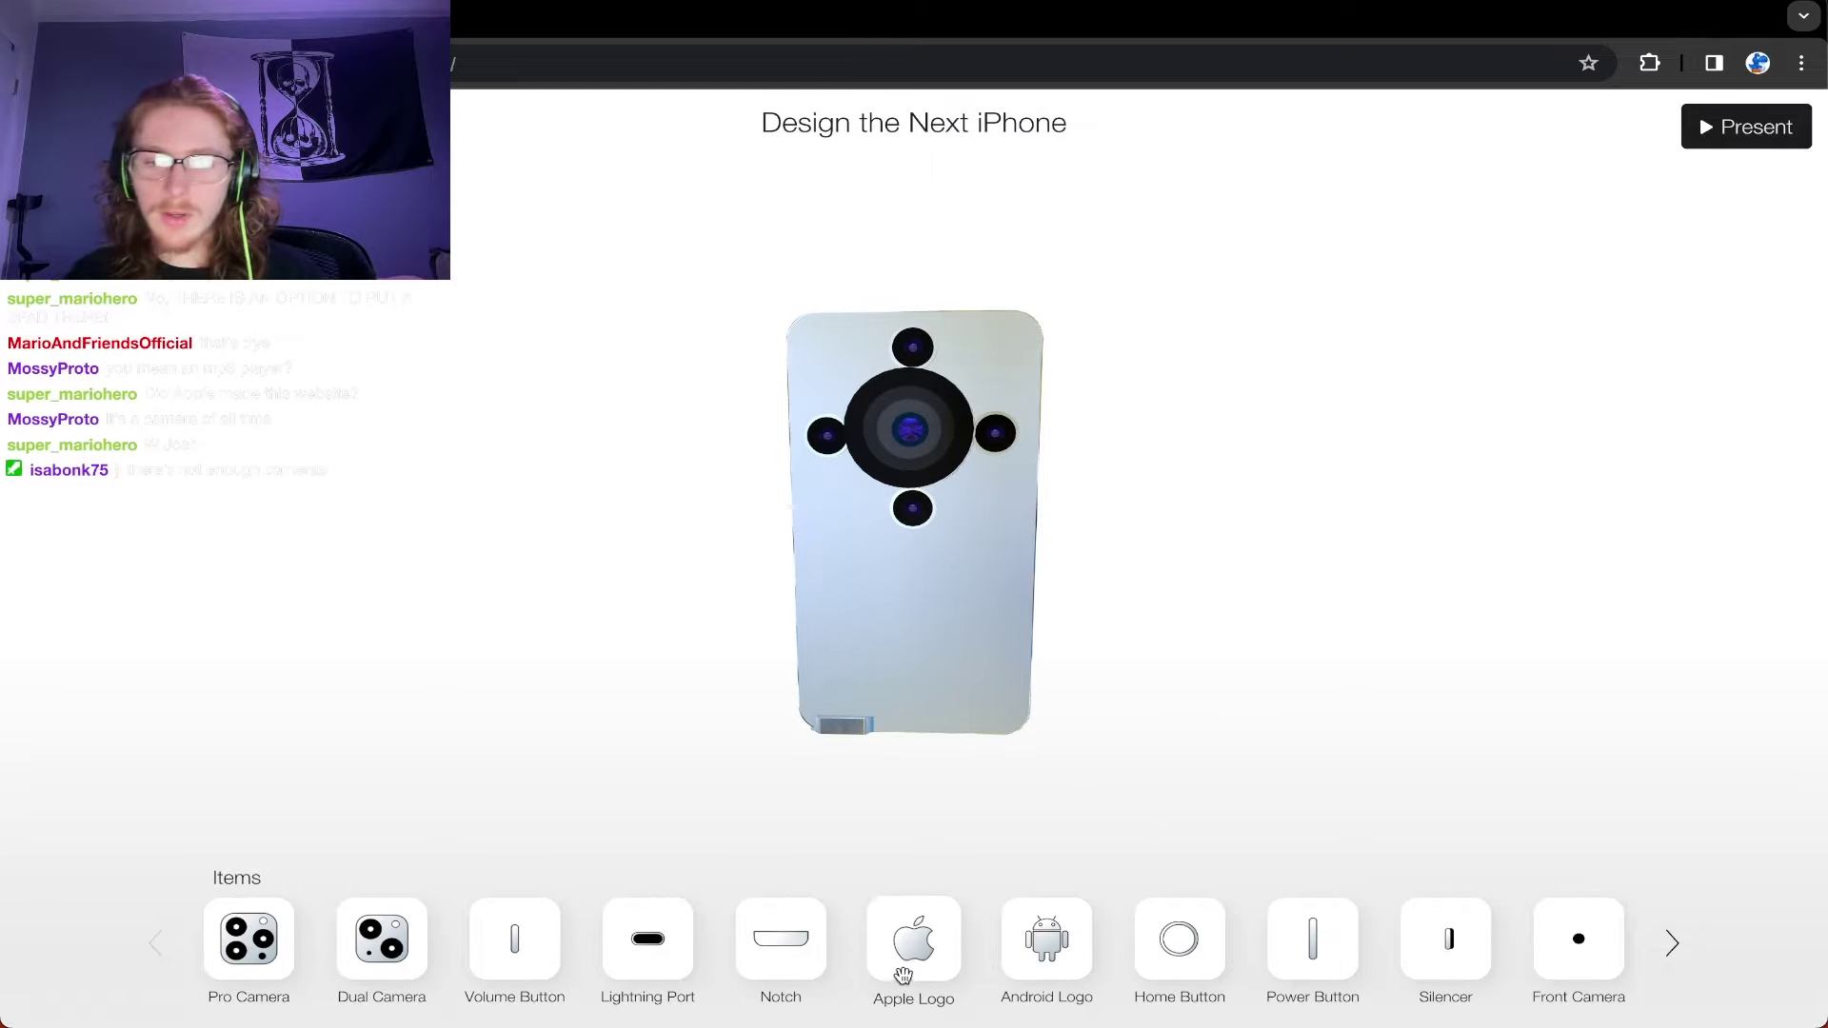
mouse_move(902, 975)
mouse_down()
mouse_move(874, 486)
mouse_move(991, 687)
mouse_up()
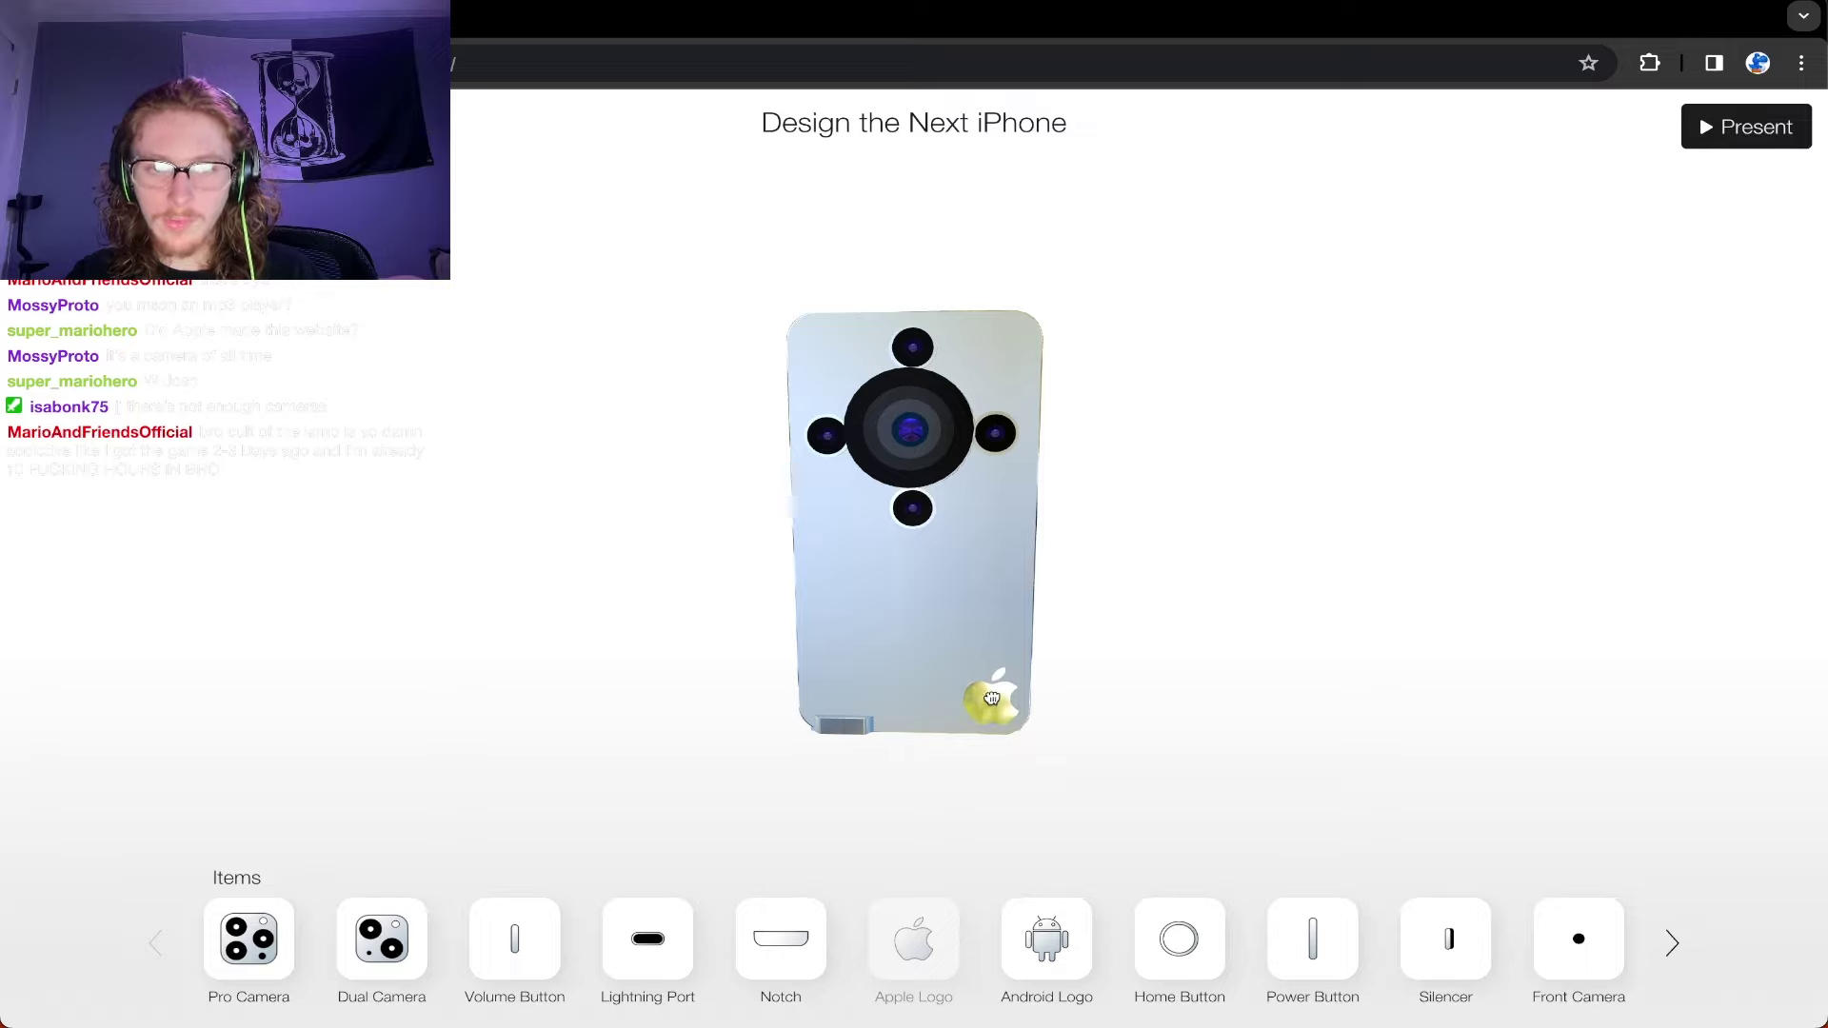
mouse_move(991, 698)
mouse_down()
mouse_move(830, 350)
mouse_move(964, 694)
mouse_move(992, 700)
mouse_move(836, 674)
mouse_up()
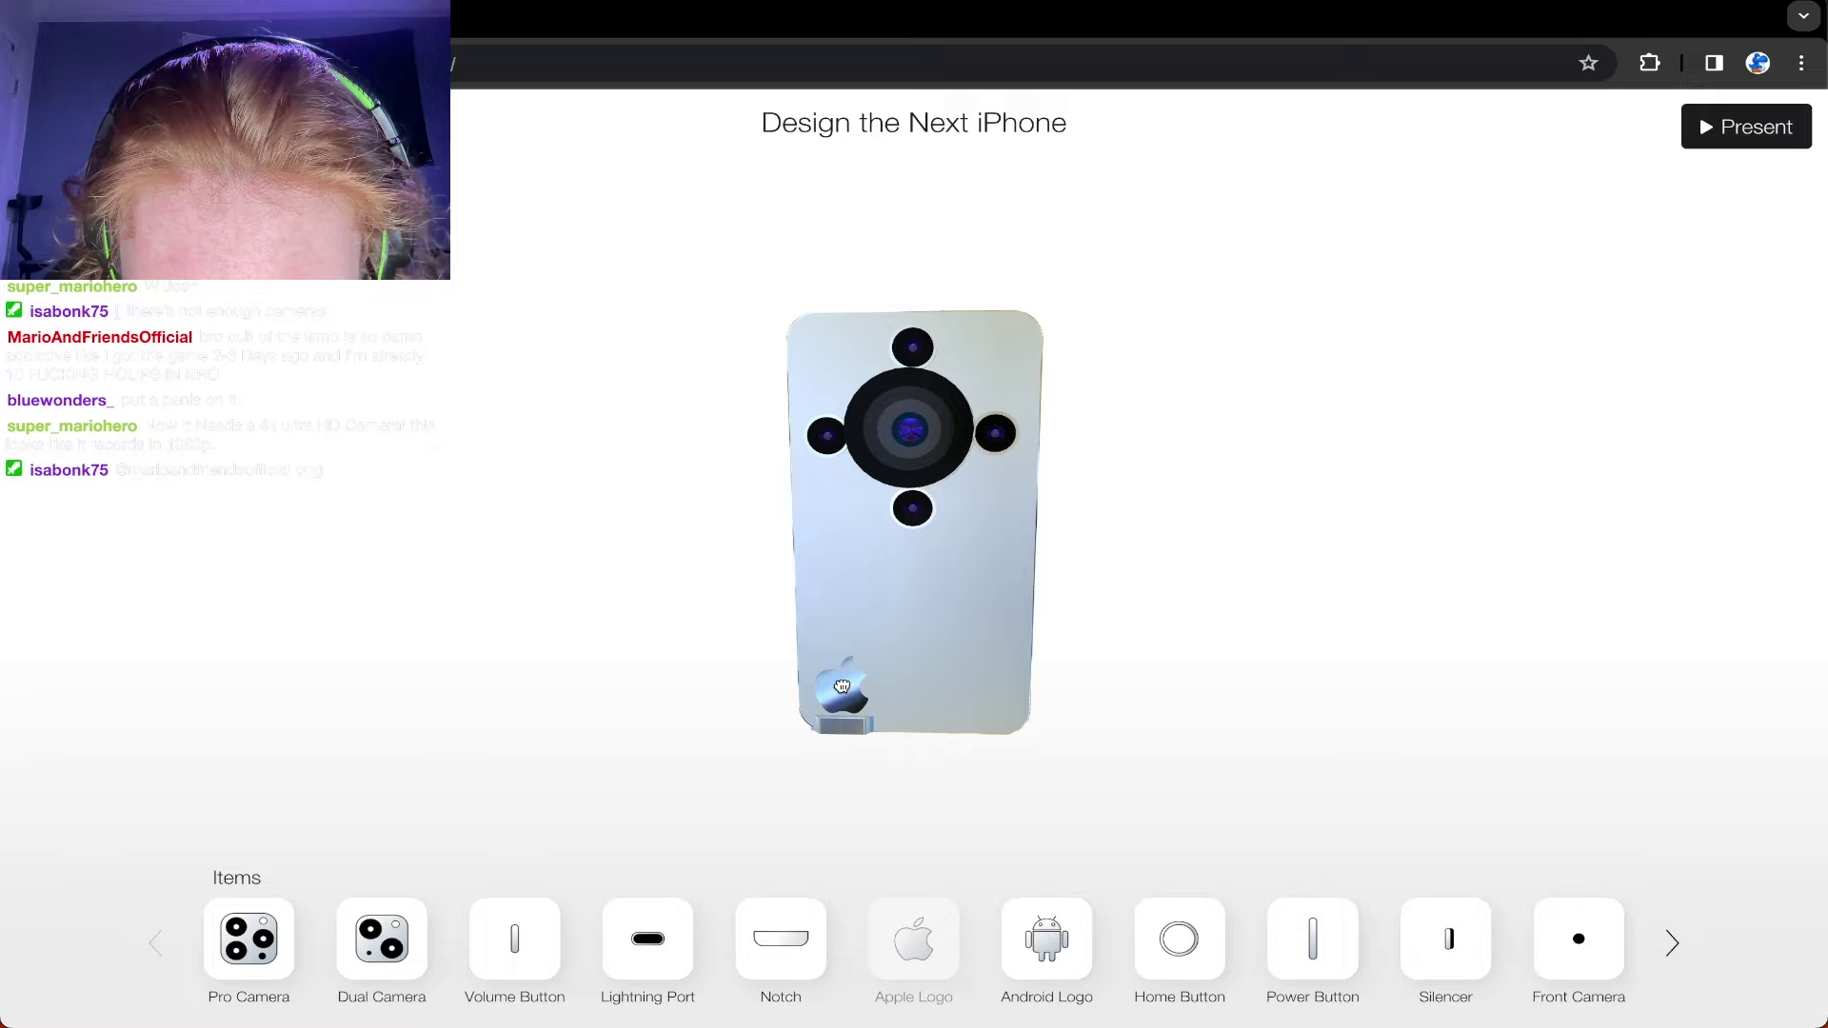
mouse_move(842, 686)
mouse_down()
mouse_move(899, 449)
mouse_move(968, 420)
mouse_up()
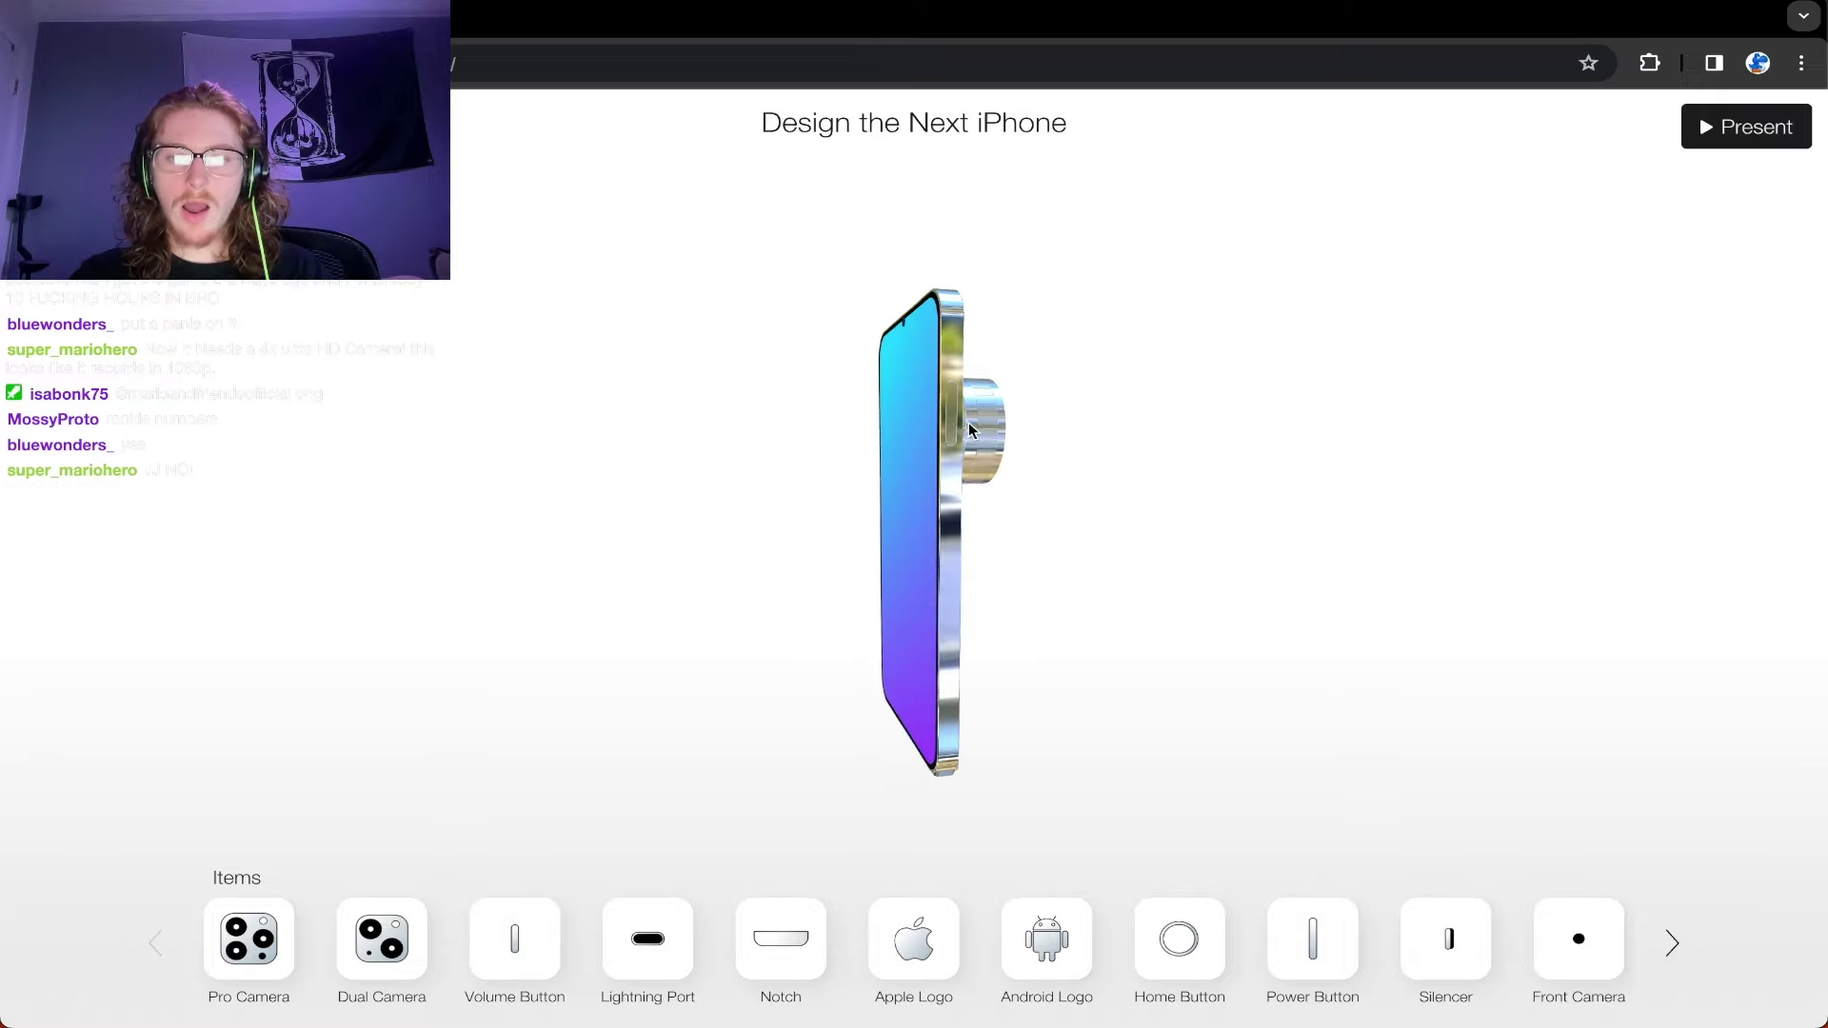
click(1578, 879)
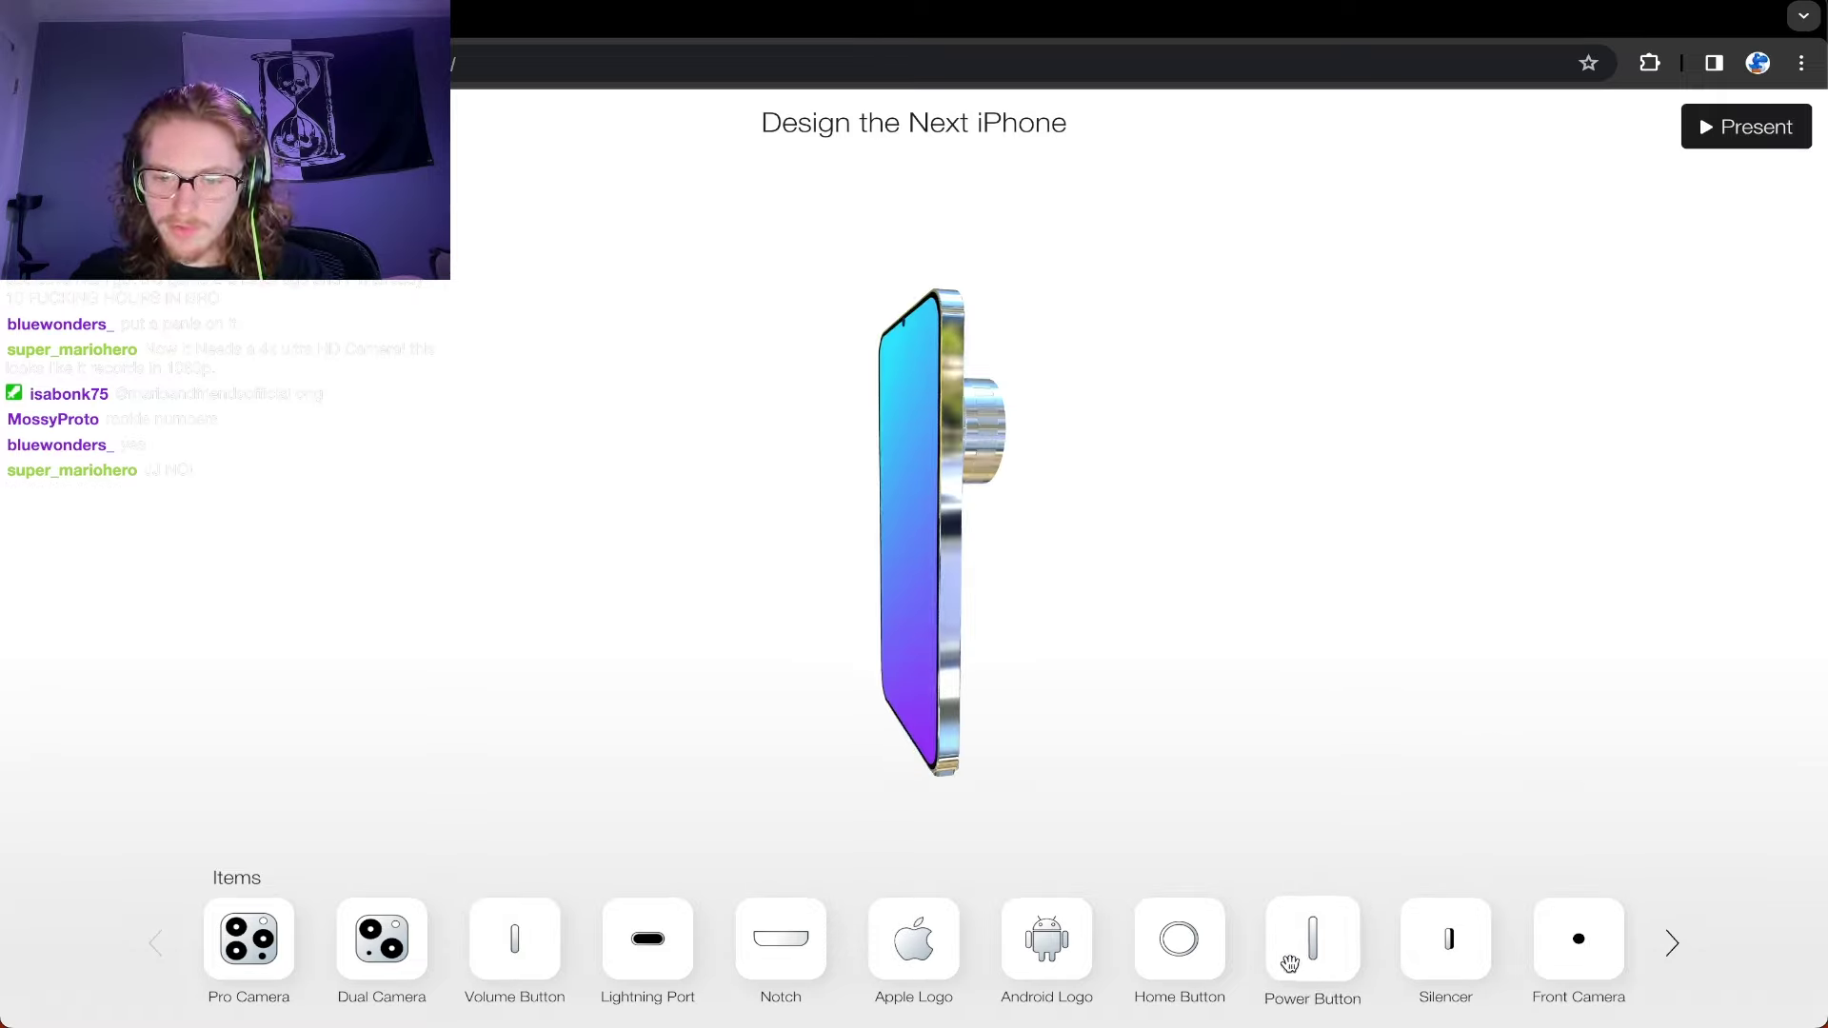
mouse_move(1318, 935)
mouse_down()
mouse_move(955, 495)
mouse_move(1229, 539)
mouse_move(1477, 543)
mouse_up()
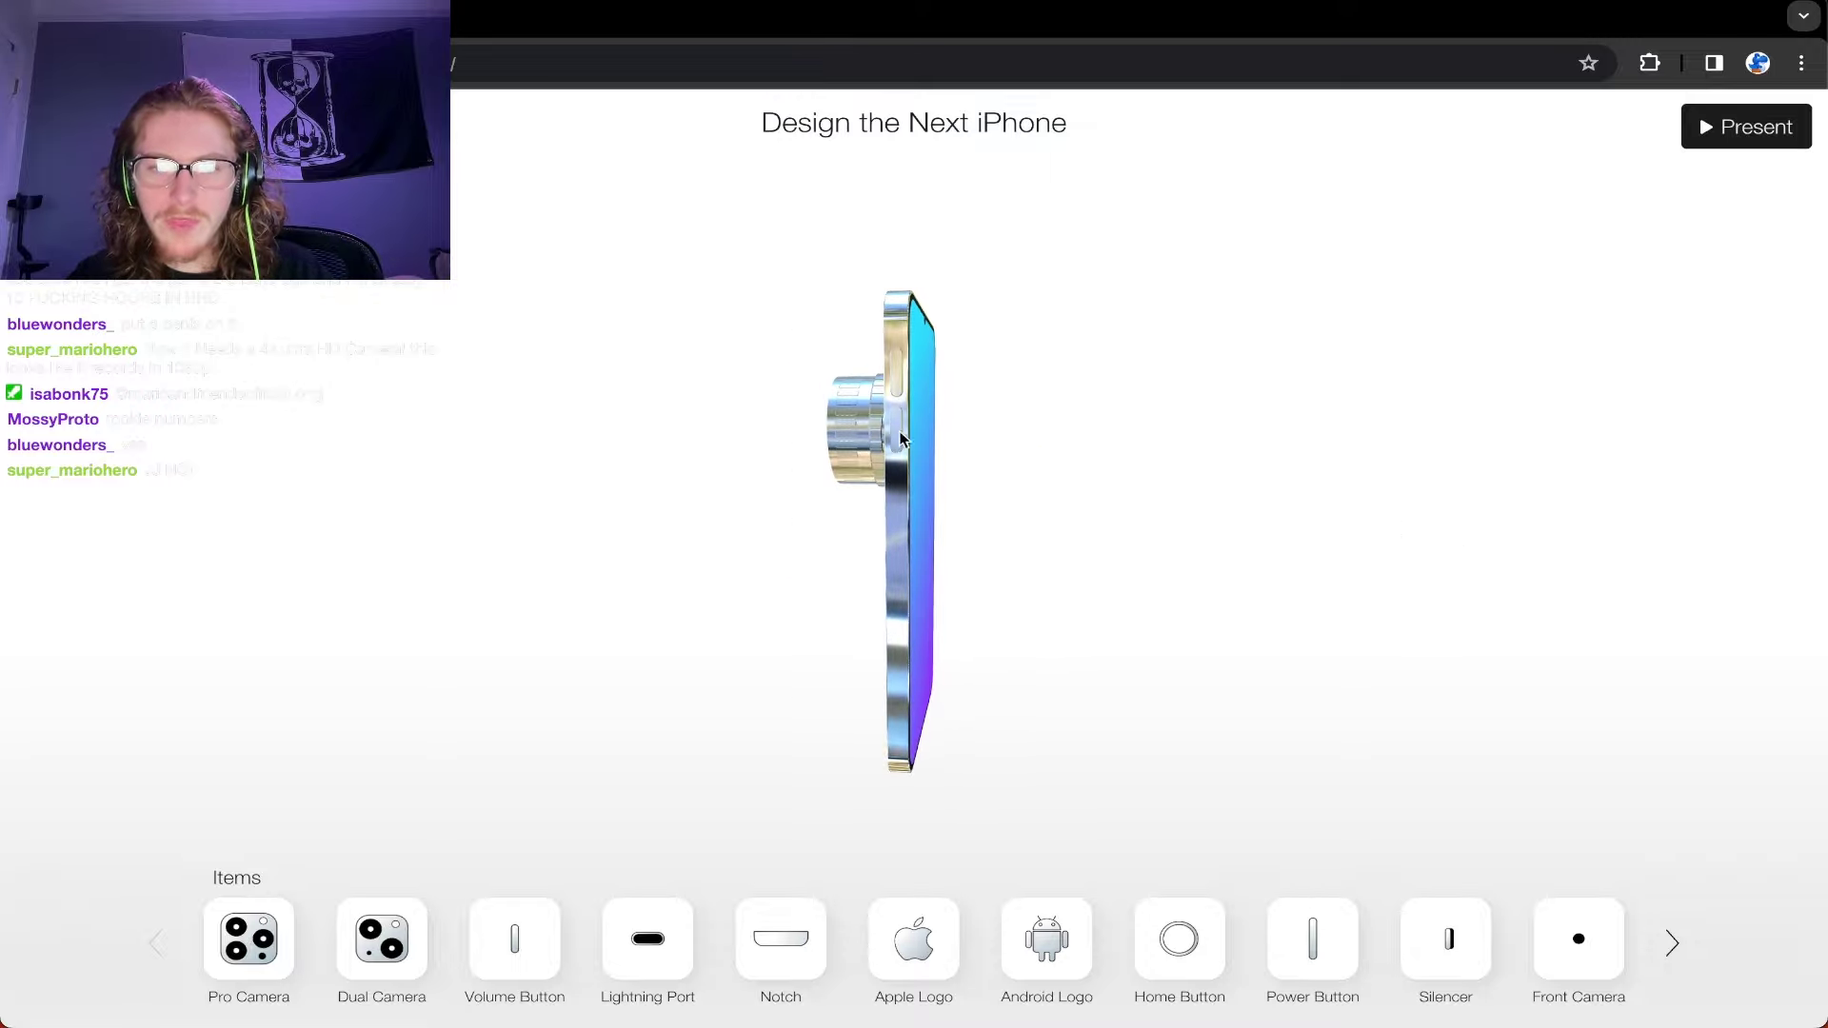
click(1538, 877)
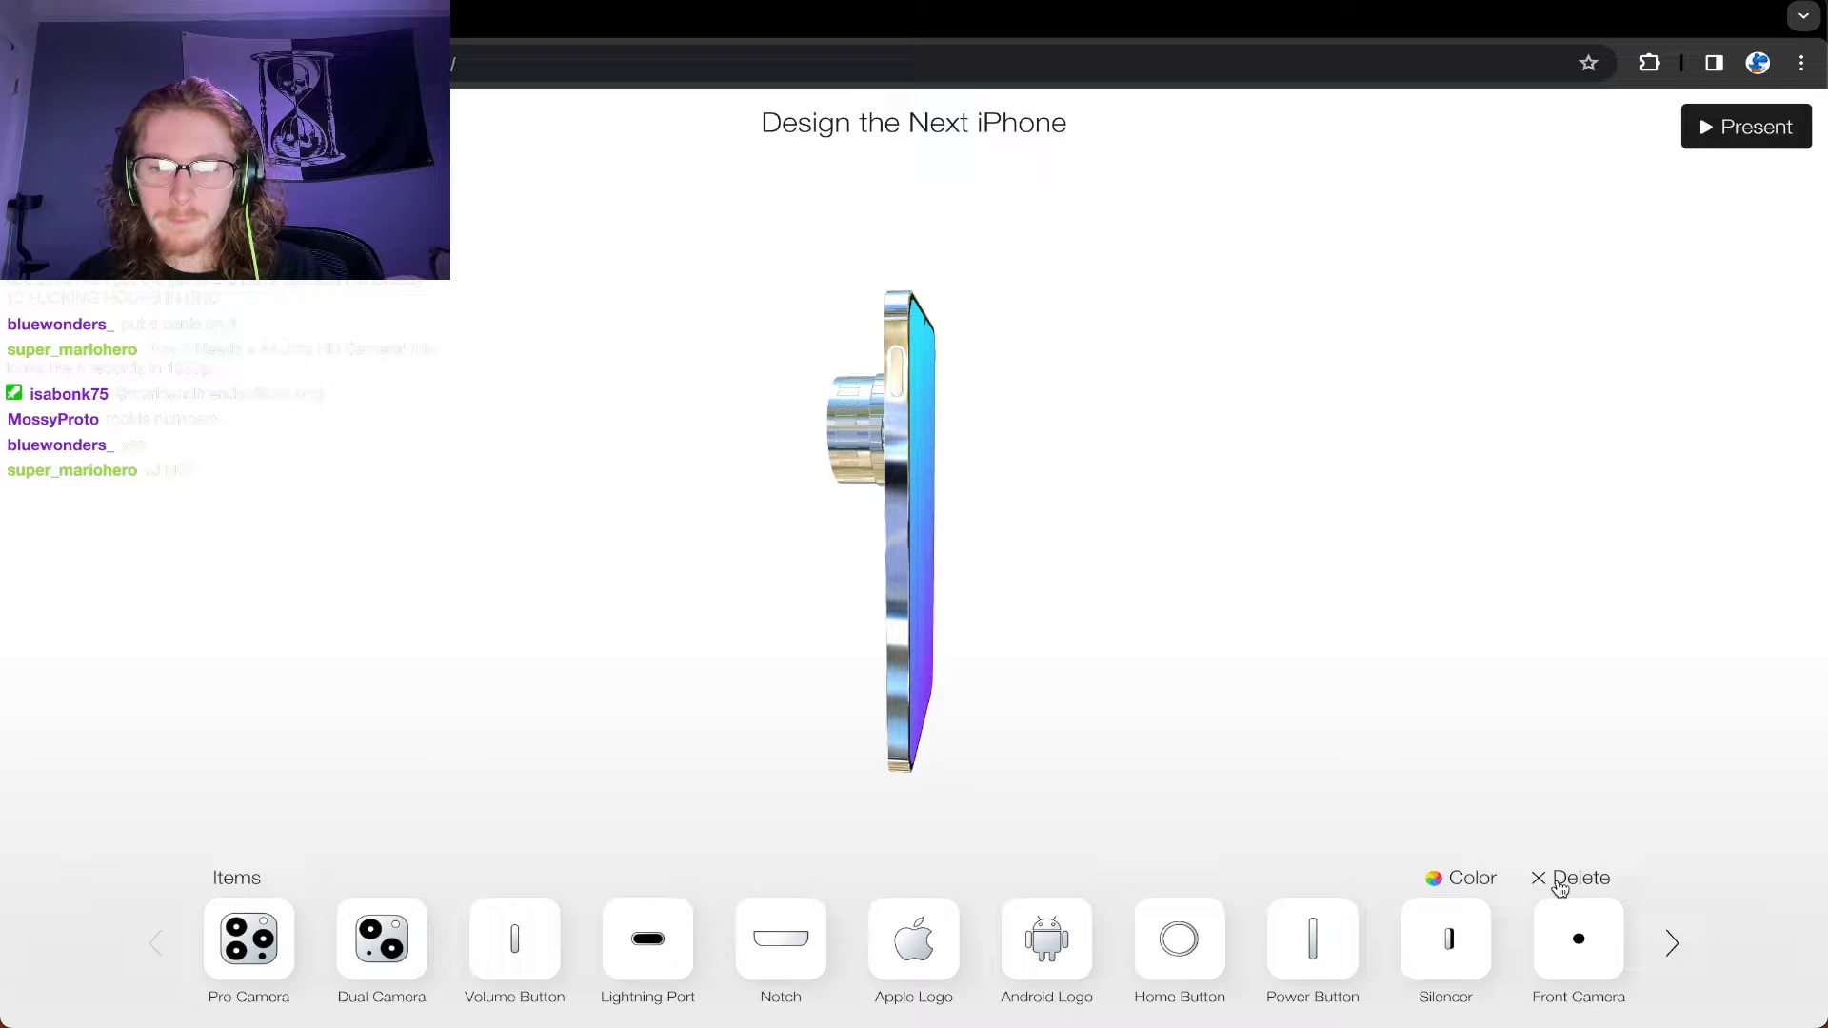
click(1560, 886)
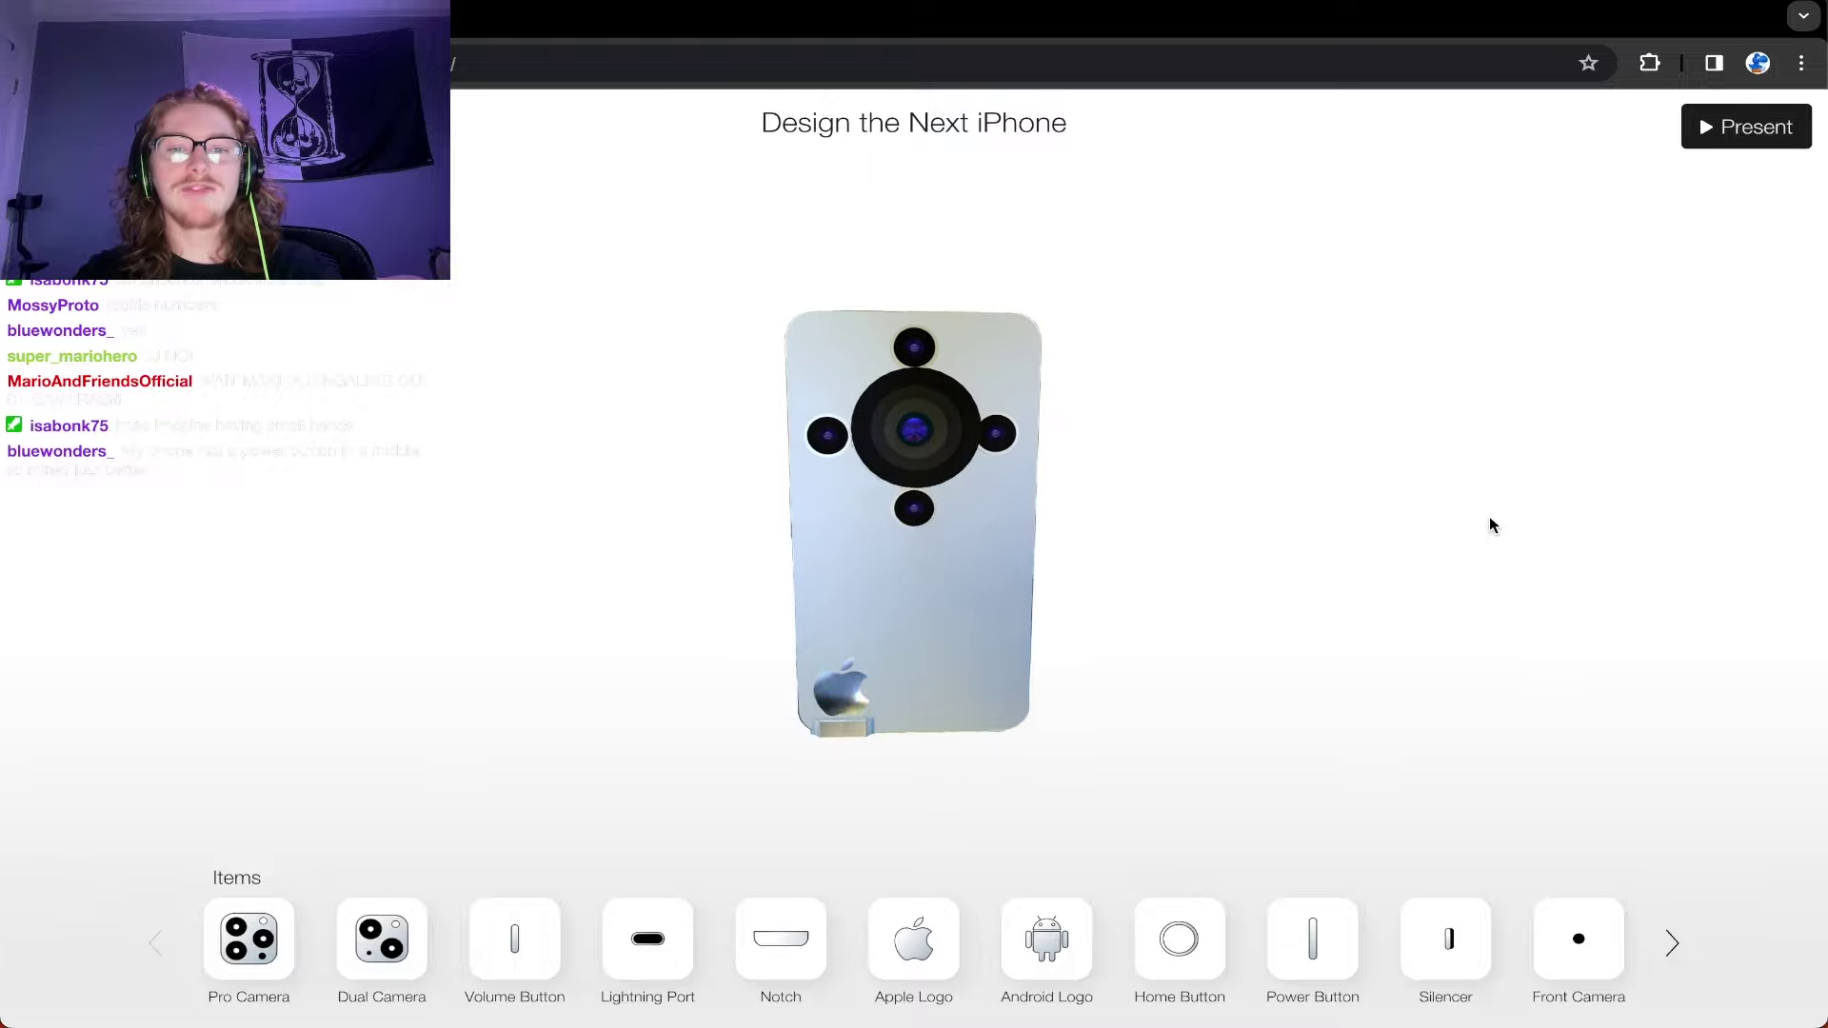
Step: Try power and volume buttons on the side, drop the home button unplaced, and orbit to the front
mouse_move(1313, 937)
mouse_down()
mouse_move(984, 544)
mouse_move(1133, 664)
mouse_up()
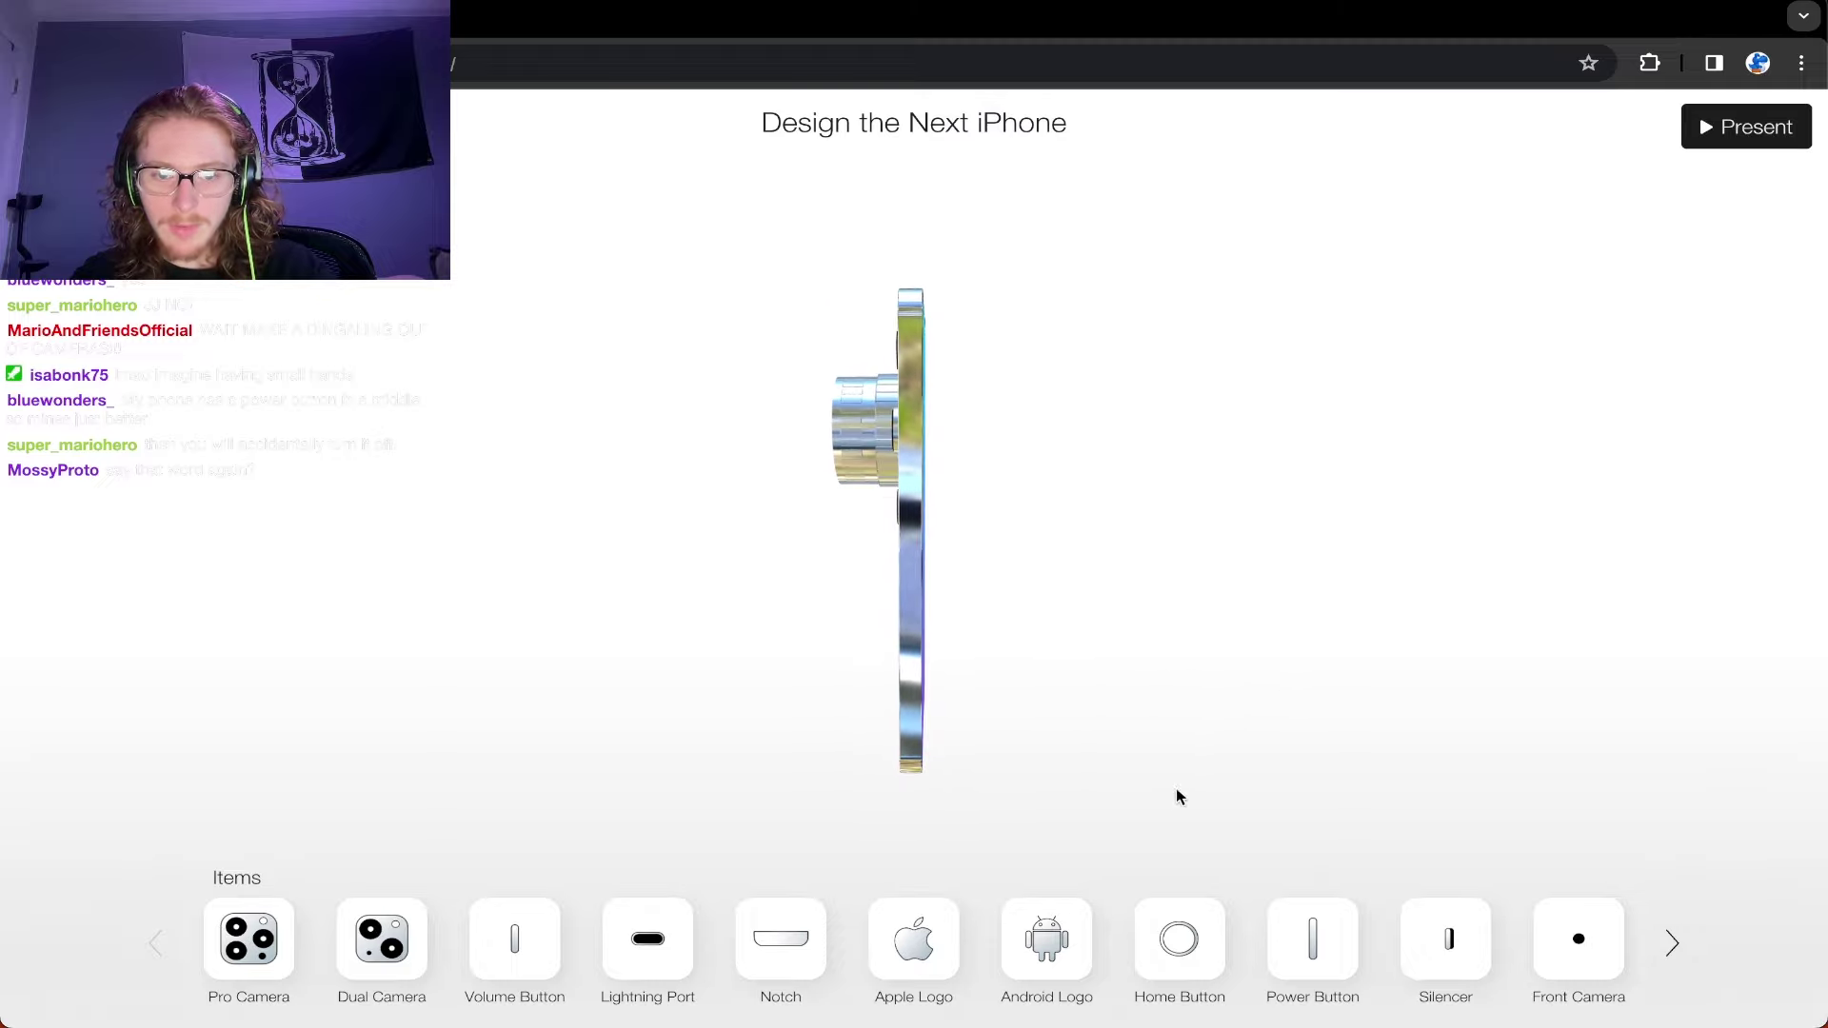
mouse_move(514, 938)
mouse_down()
mouse_move(890, 448)
mouse_move(910, 484)
mouse_up()
mouse_move(1179, 938)
mouse_down()
mouse_move(1207, 848)
mouse_move(1199, 897)
mouse_up()
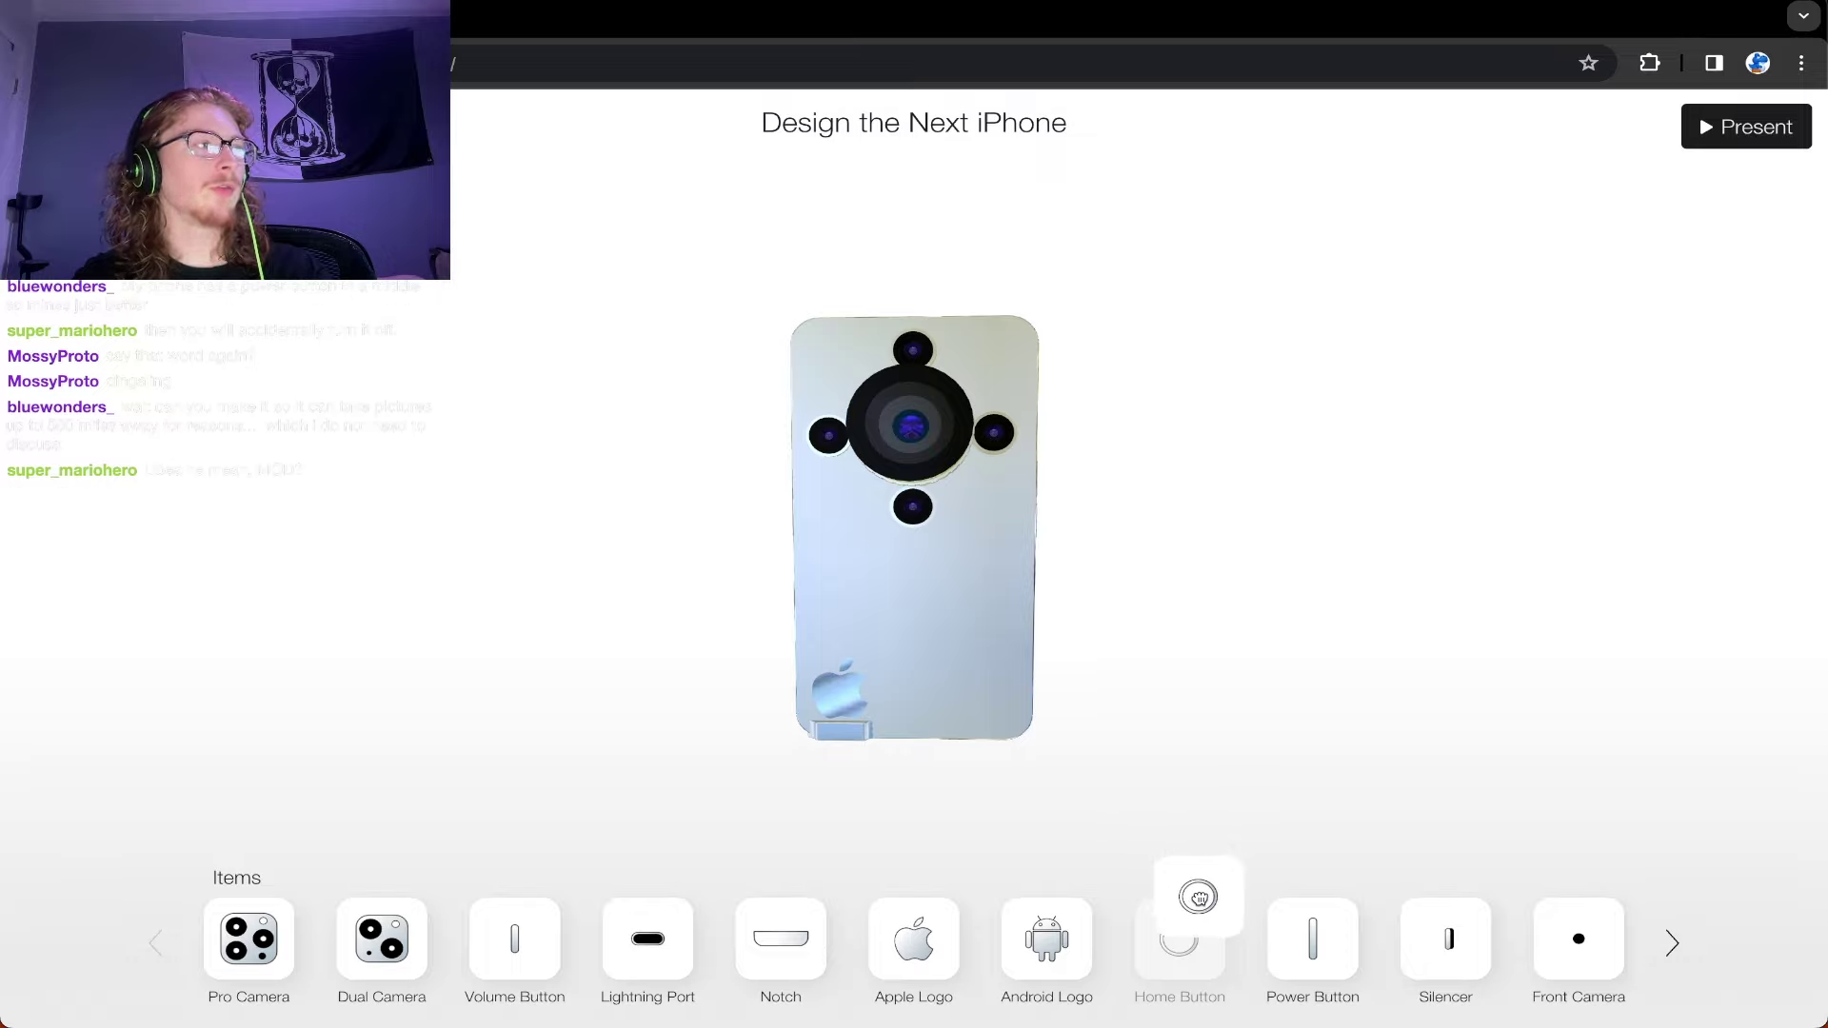
drag(1198, 897, 1204, 909)
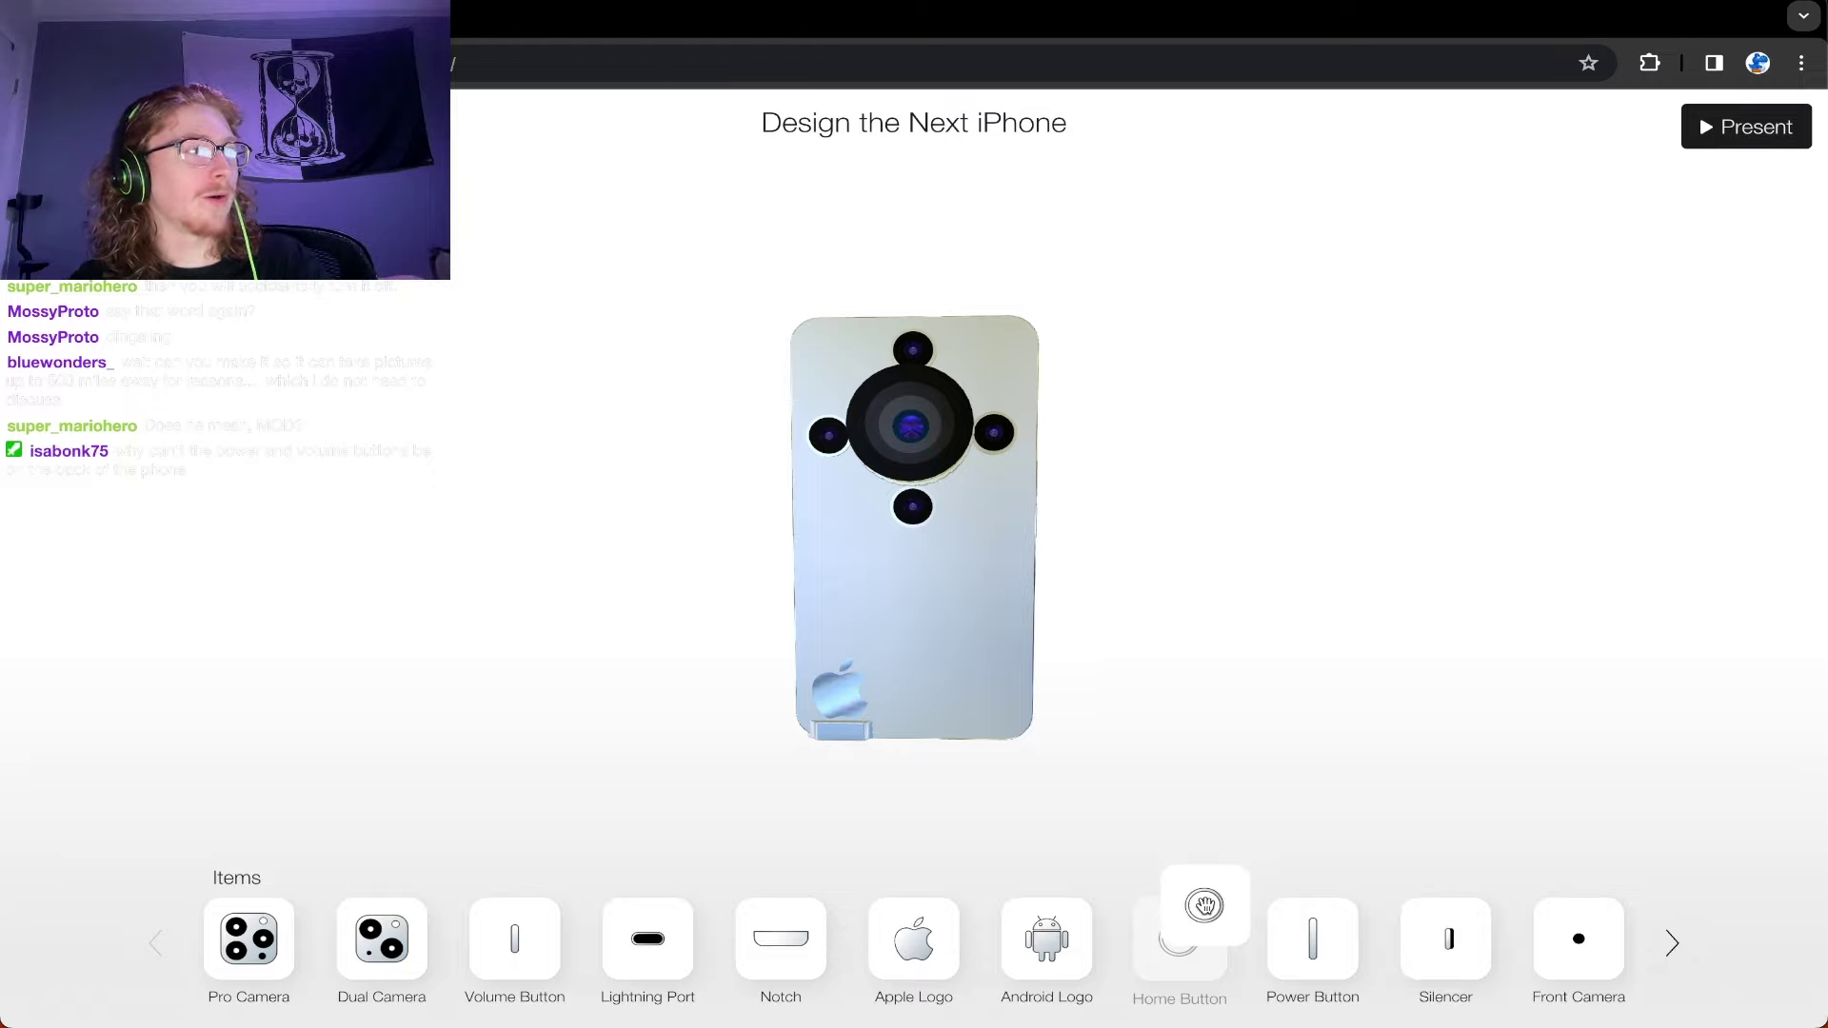
mouse_move(1205, 905)
mouse_down()
mouse_move(1327, 609)
mouse_move(1093, 641)
mouse_move(1378, 604)
mouse_move(1302, 637)
mouse_move(1247, 625)
mouse_up()
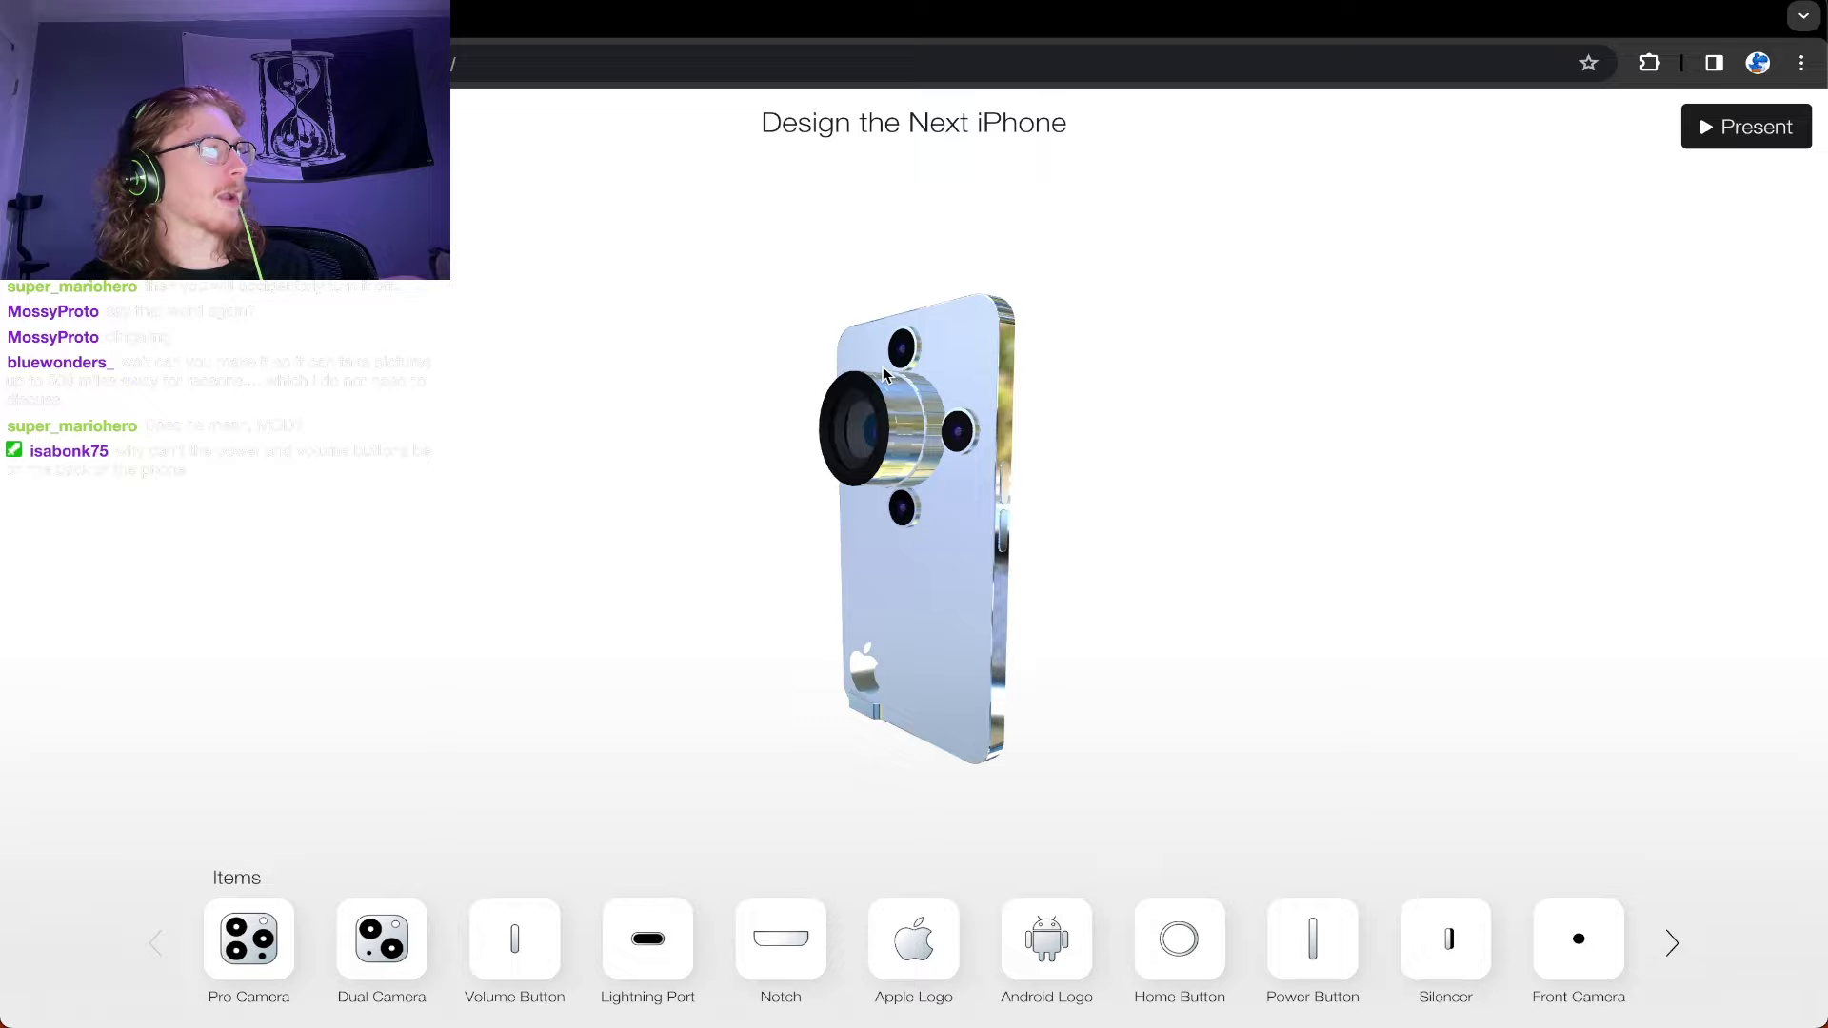
drag(884, 374, 1053, 359)
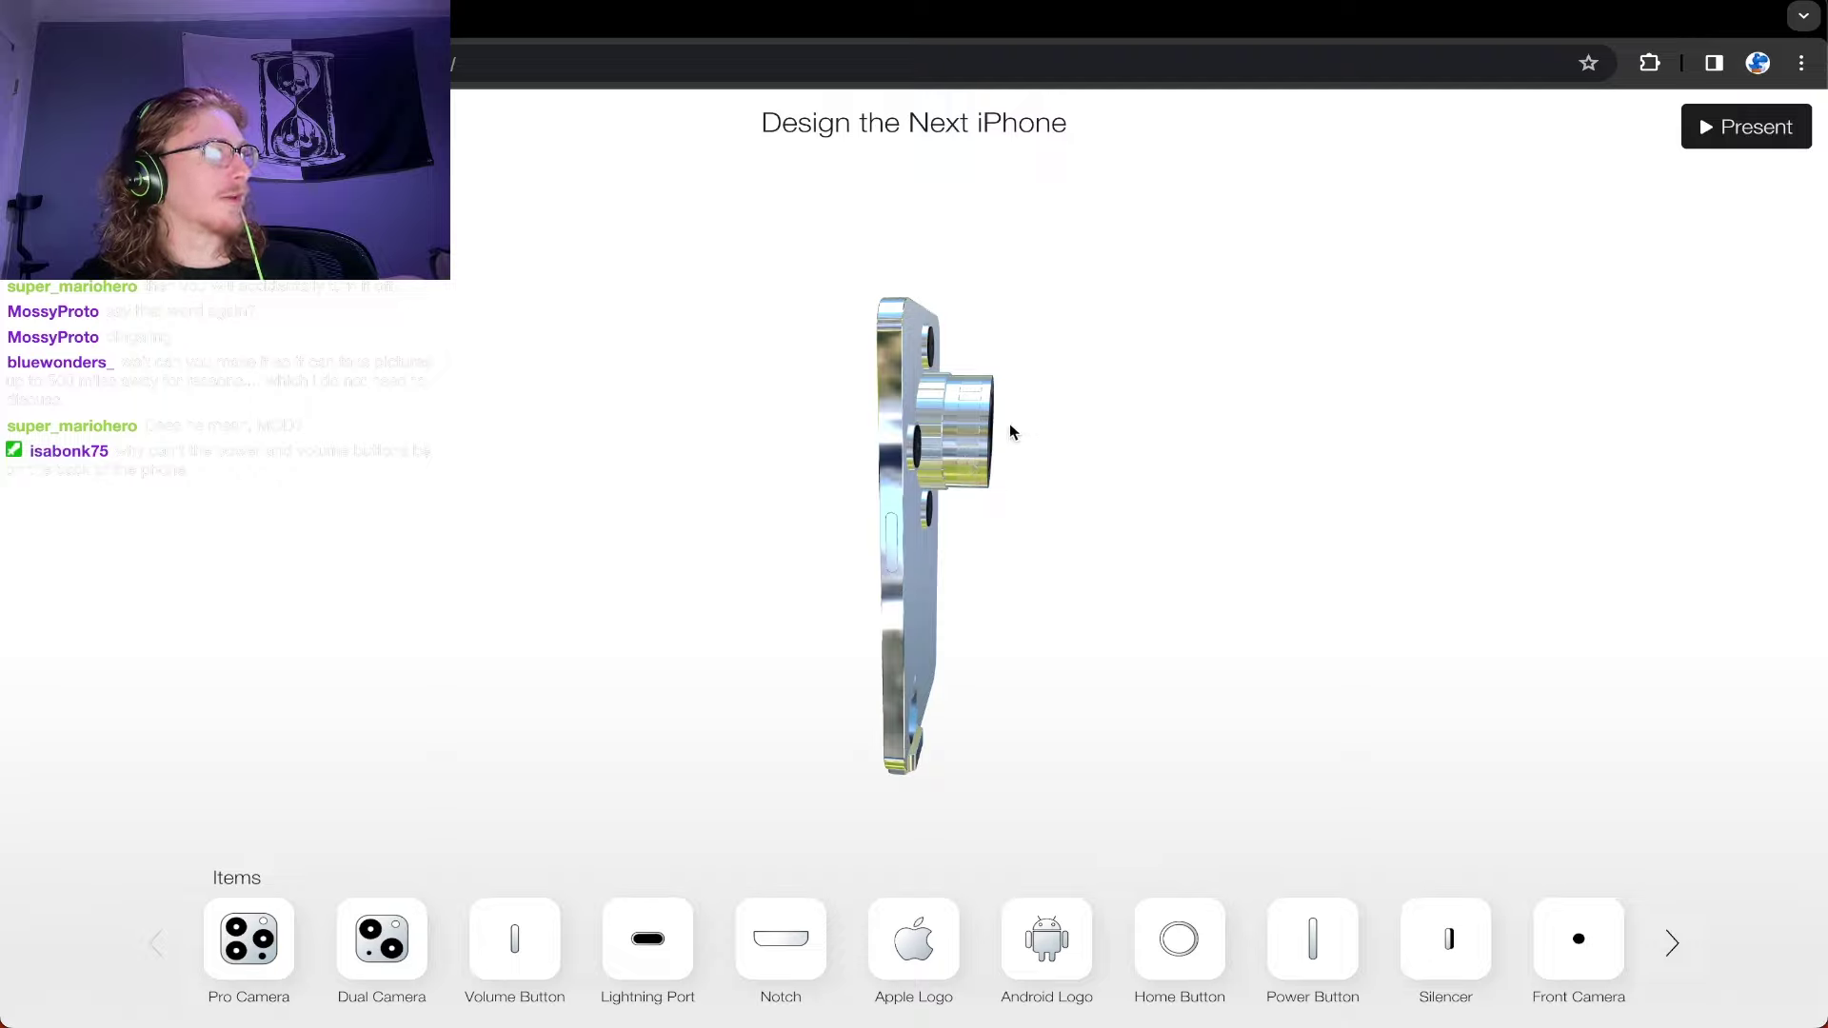
drag(1169, 430, 926, 489)
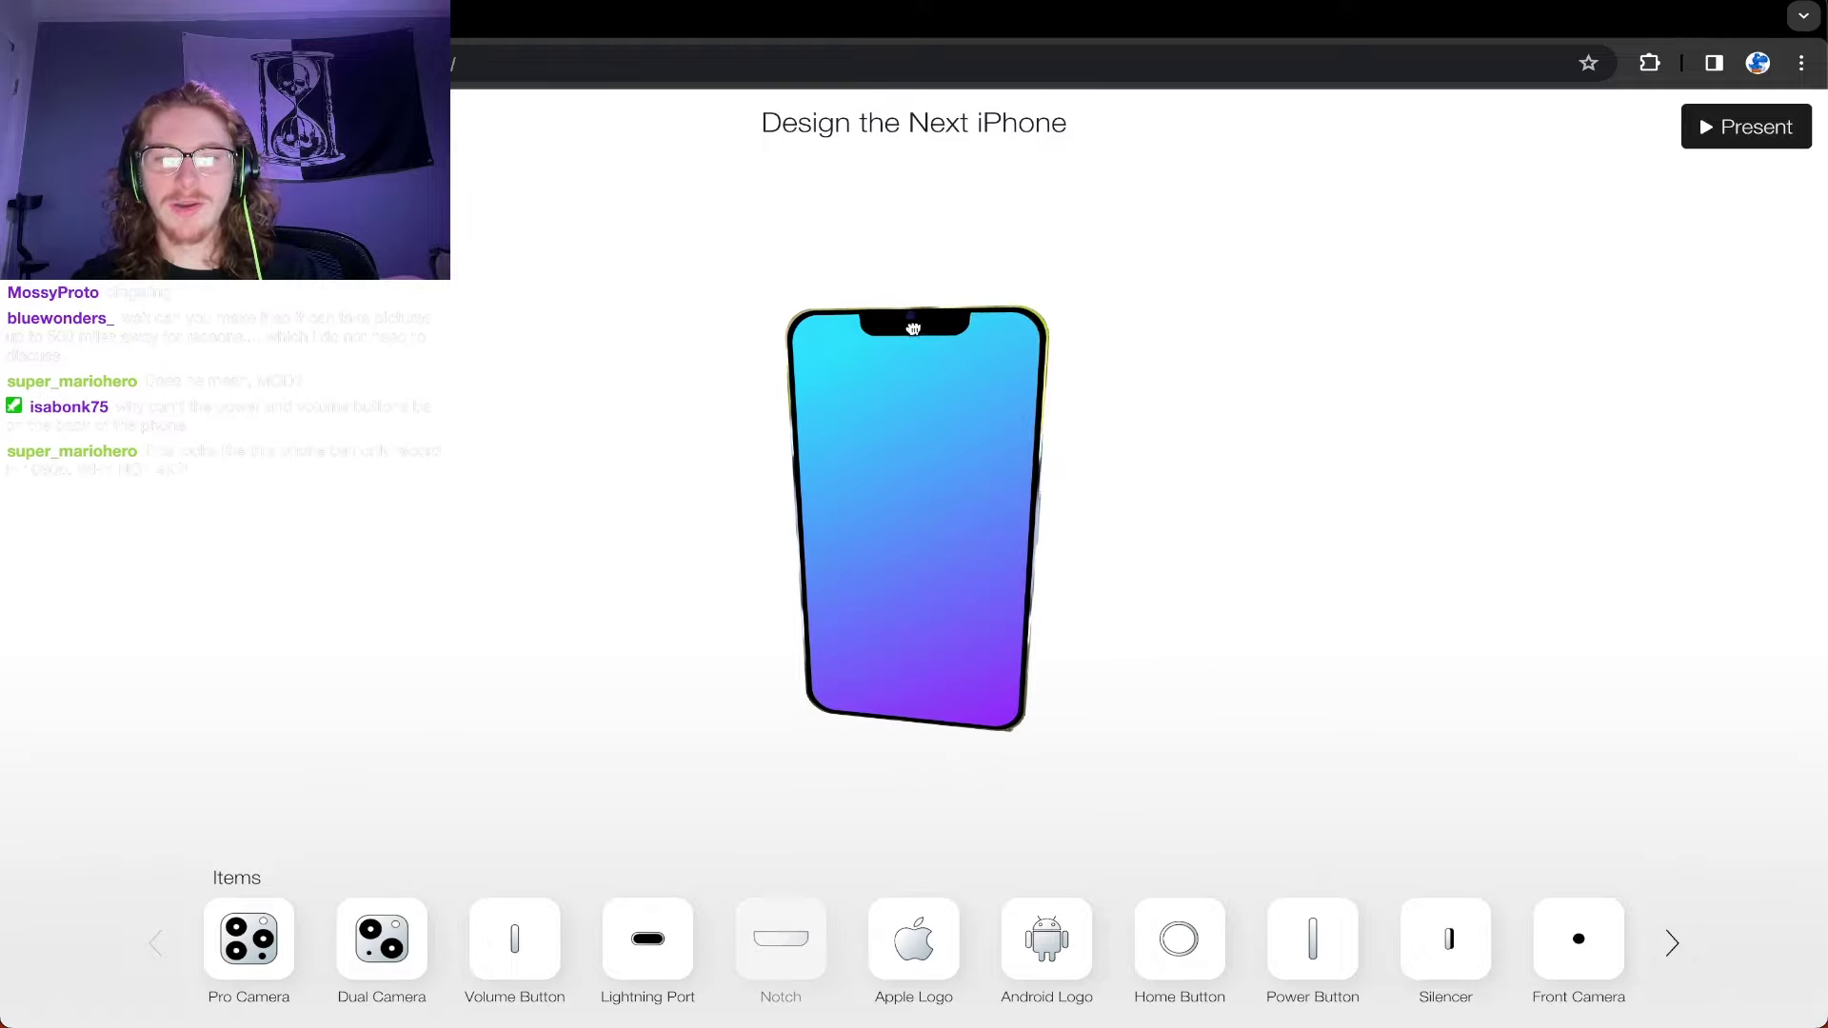
Step: Drag the notch off the screen back to the items, then swing the phone to its camera back
mouse_move(913, 328)
mouse_down()
mouse_move(825, 830)
mouse_move(790, 919)
mouse_up()
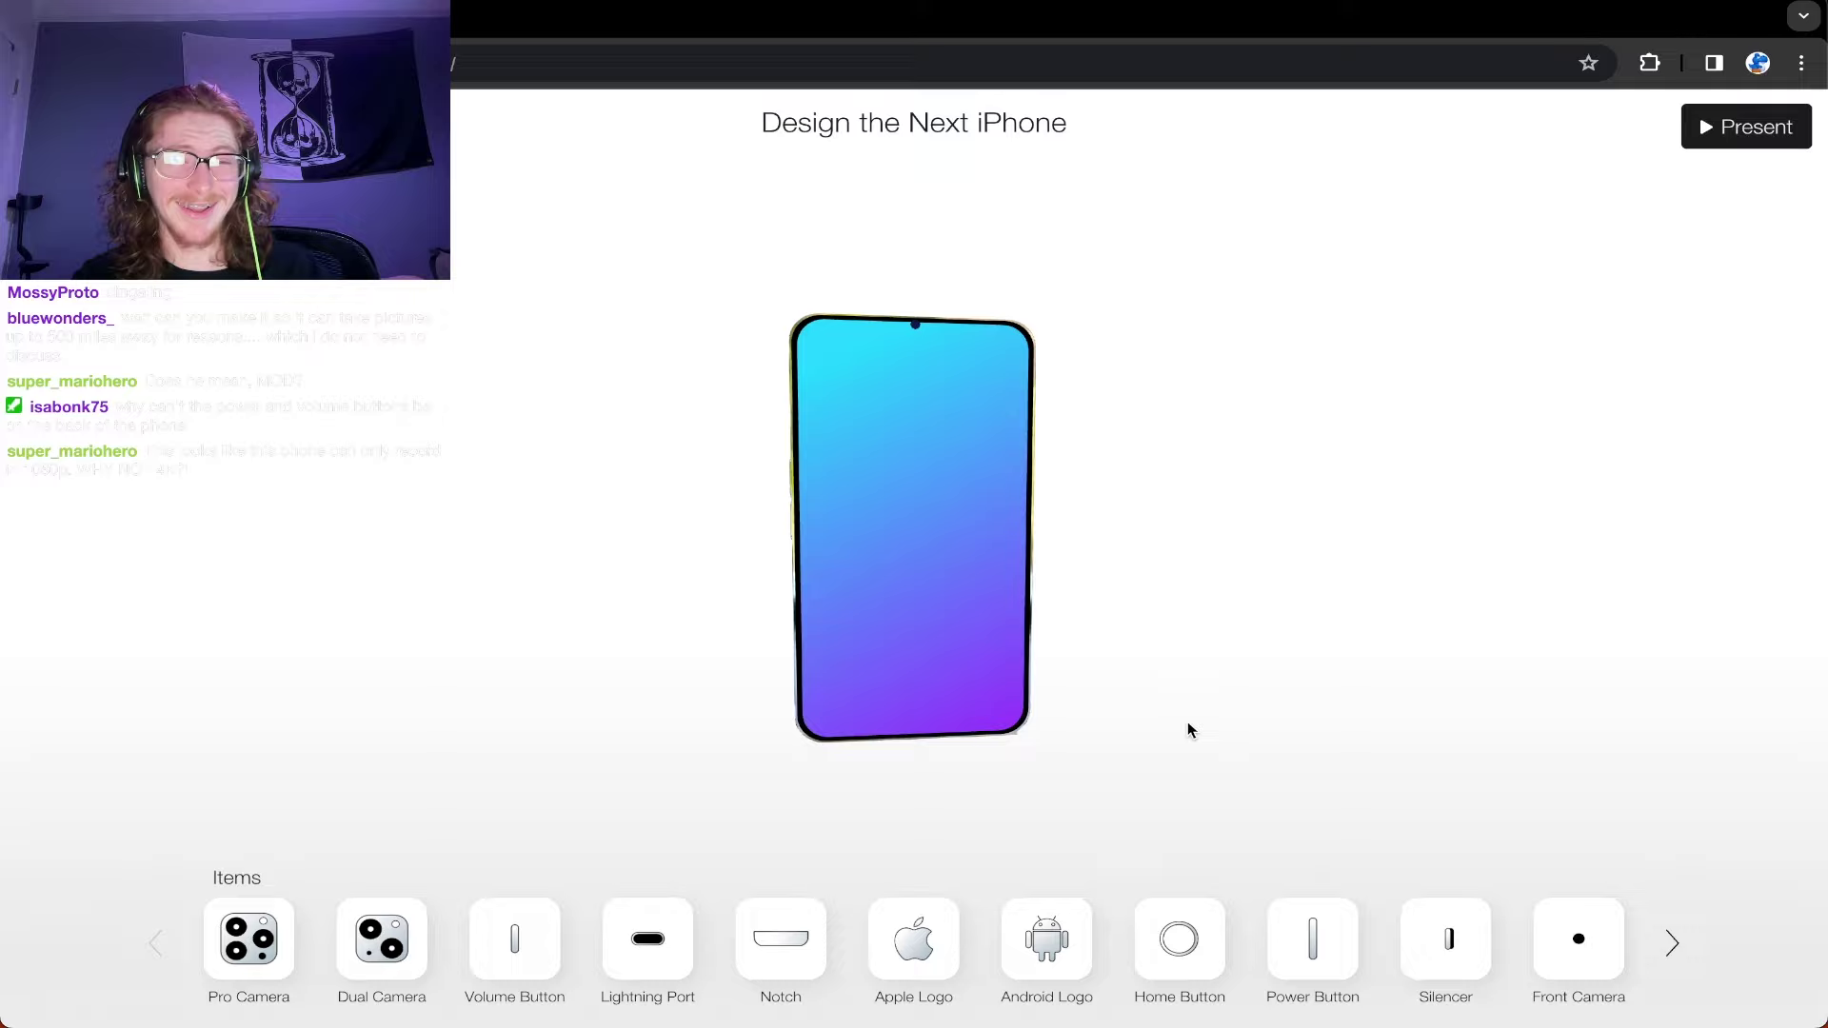
drag(1162, 760, 959, 740)
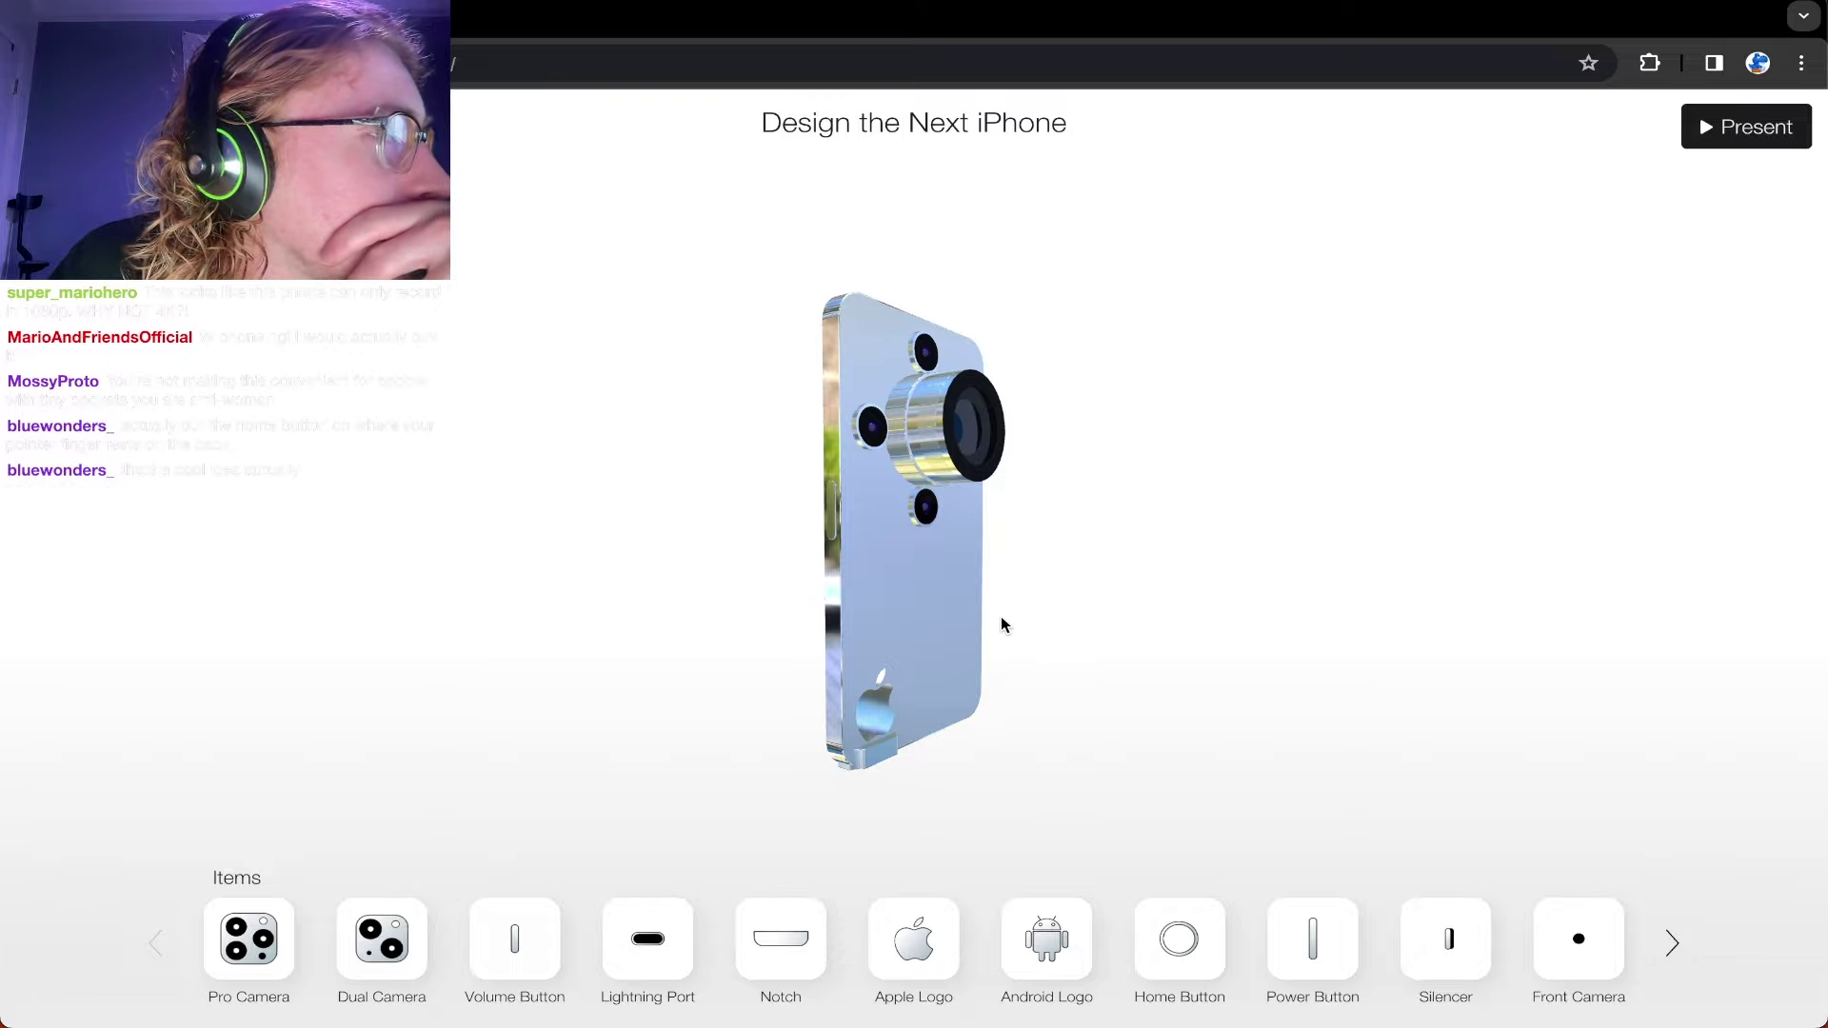
Step: Place a home button on the back just below the cameras, then flip the phone to its front
drag(911, 592, 1140, 369)
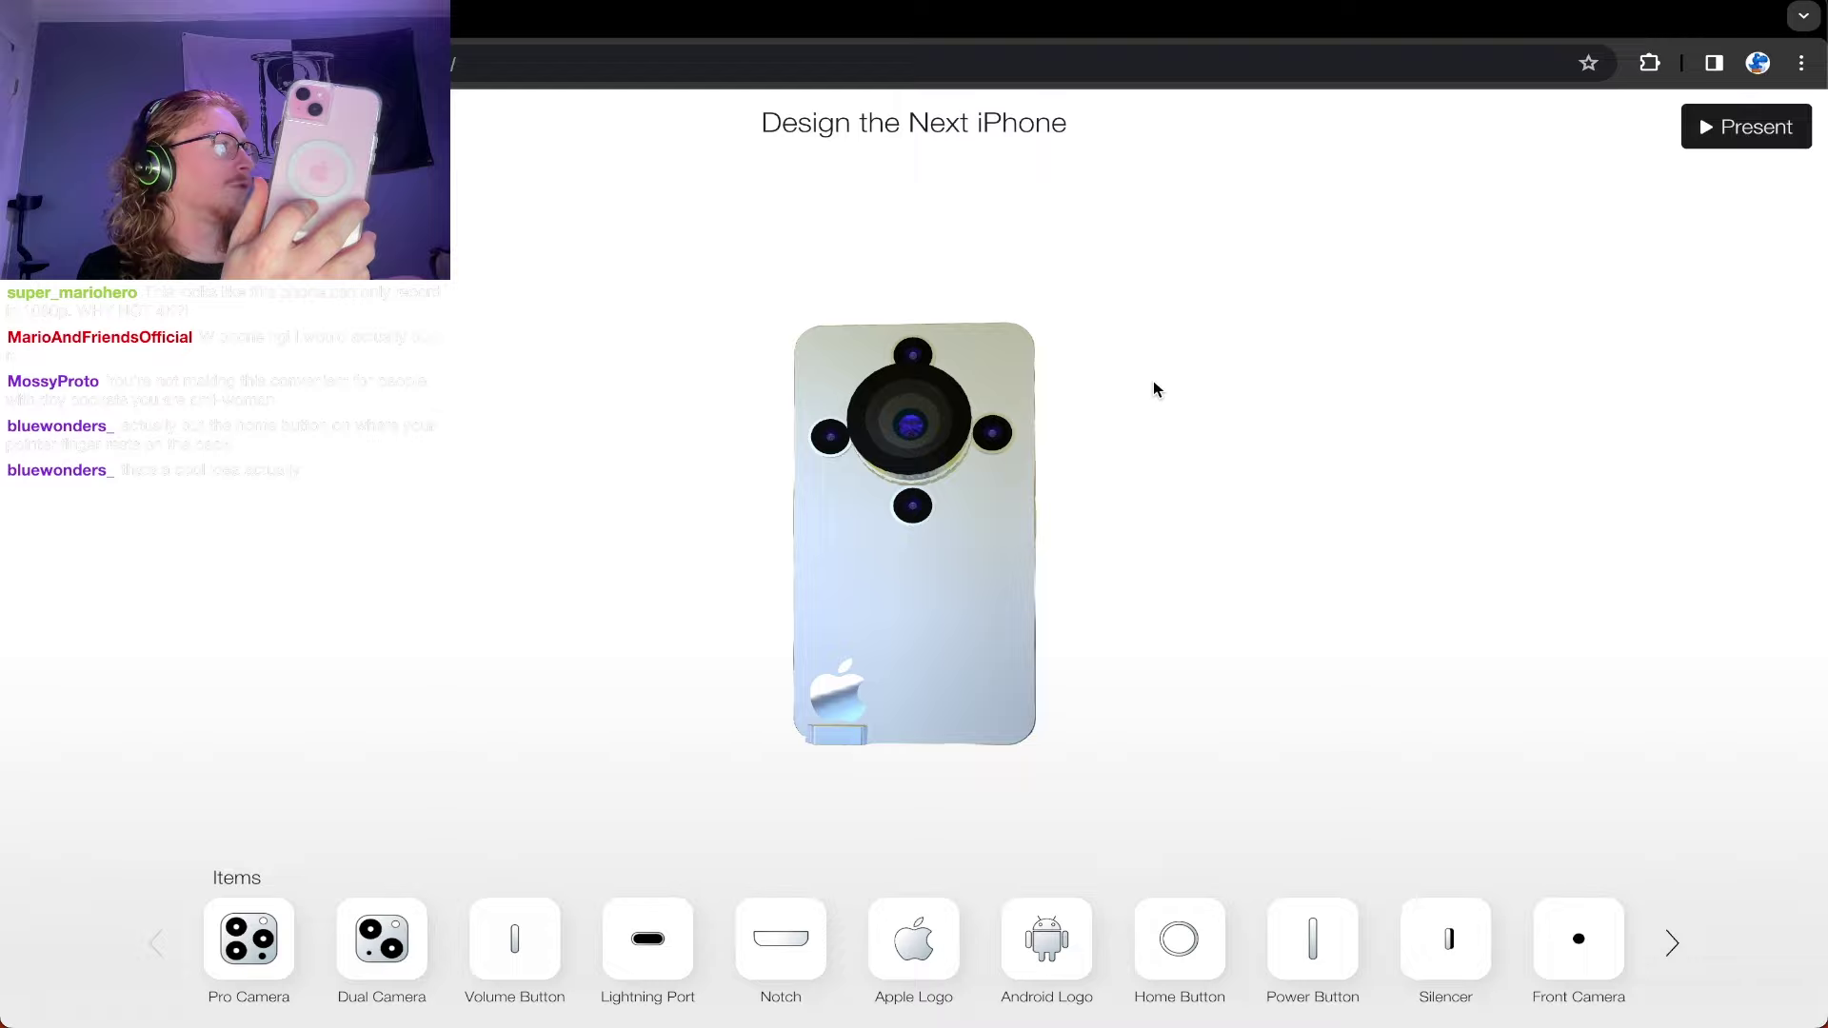
mouse_move(1179, 940)
mouse_down()
mouse_move(1057, 542)
mouse_move(898, 580)
mouse_move(1076, 593)
mouse_up()
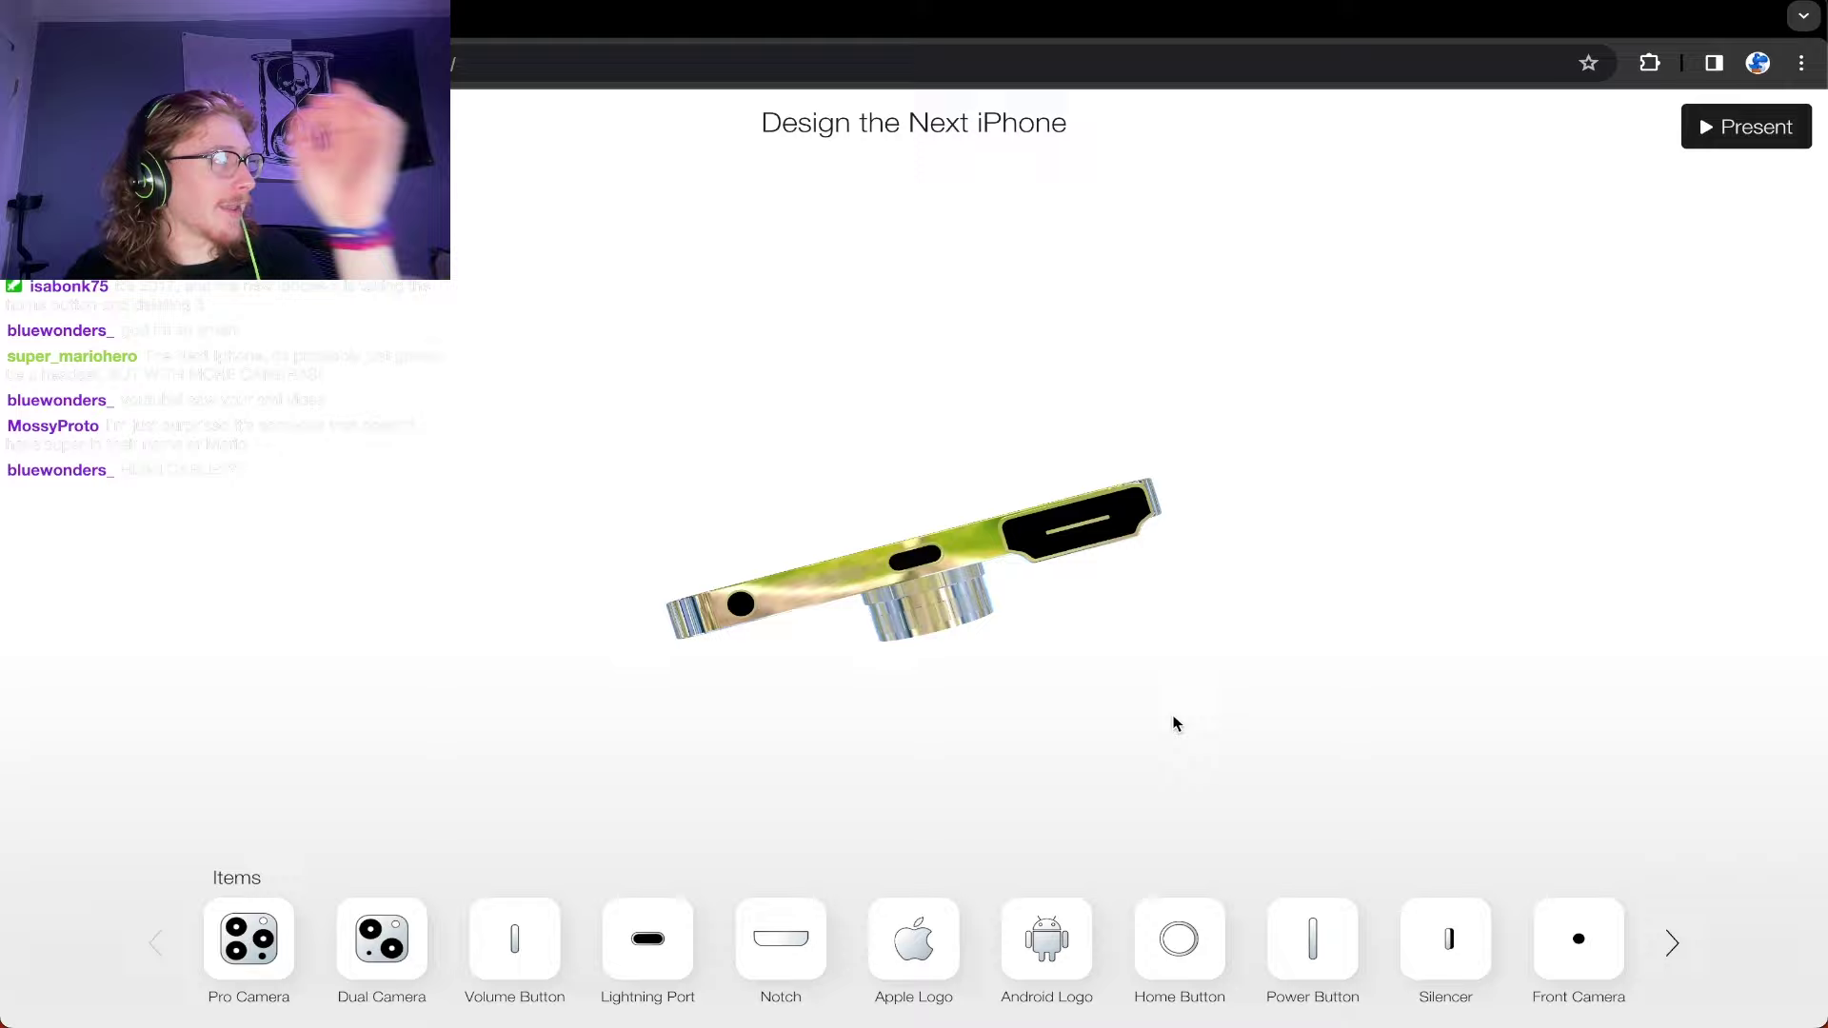
mouse_move(1304, 511)
mouse_down()
mouse_move(1295, 480)
mouse_move(1358, 530)
mouse_move(1331, 484)
mouse_up()
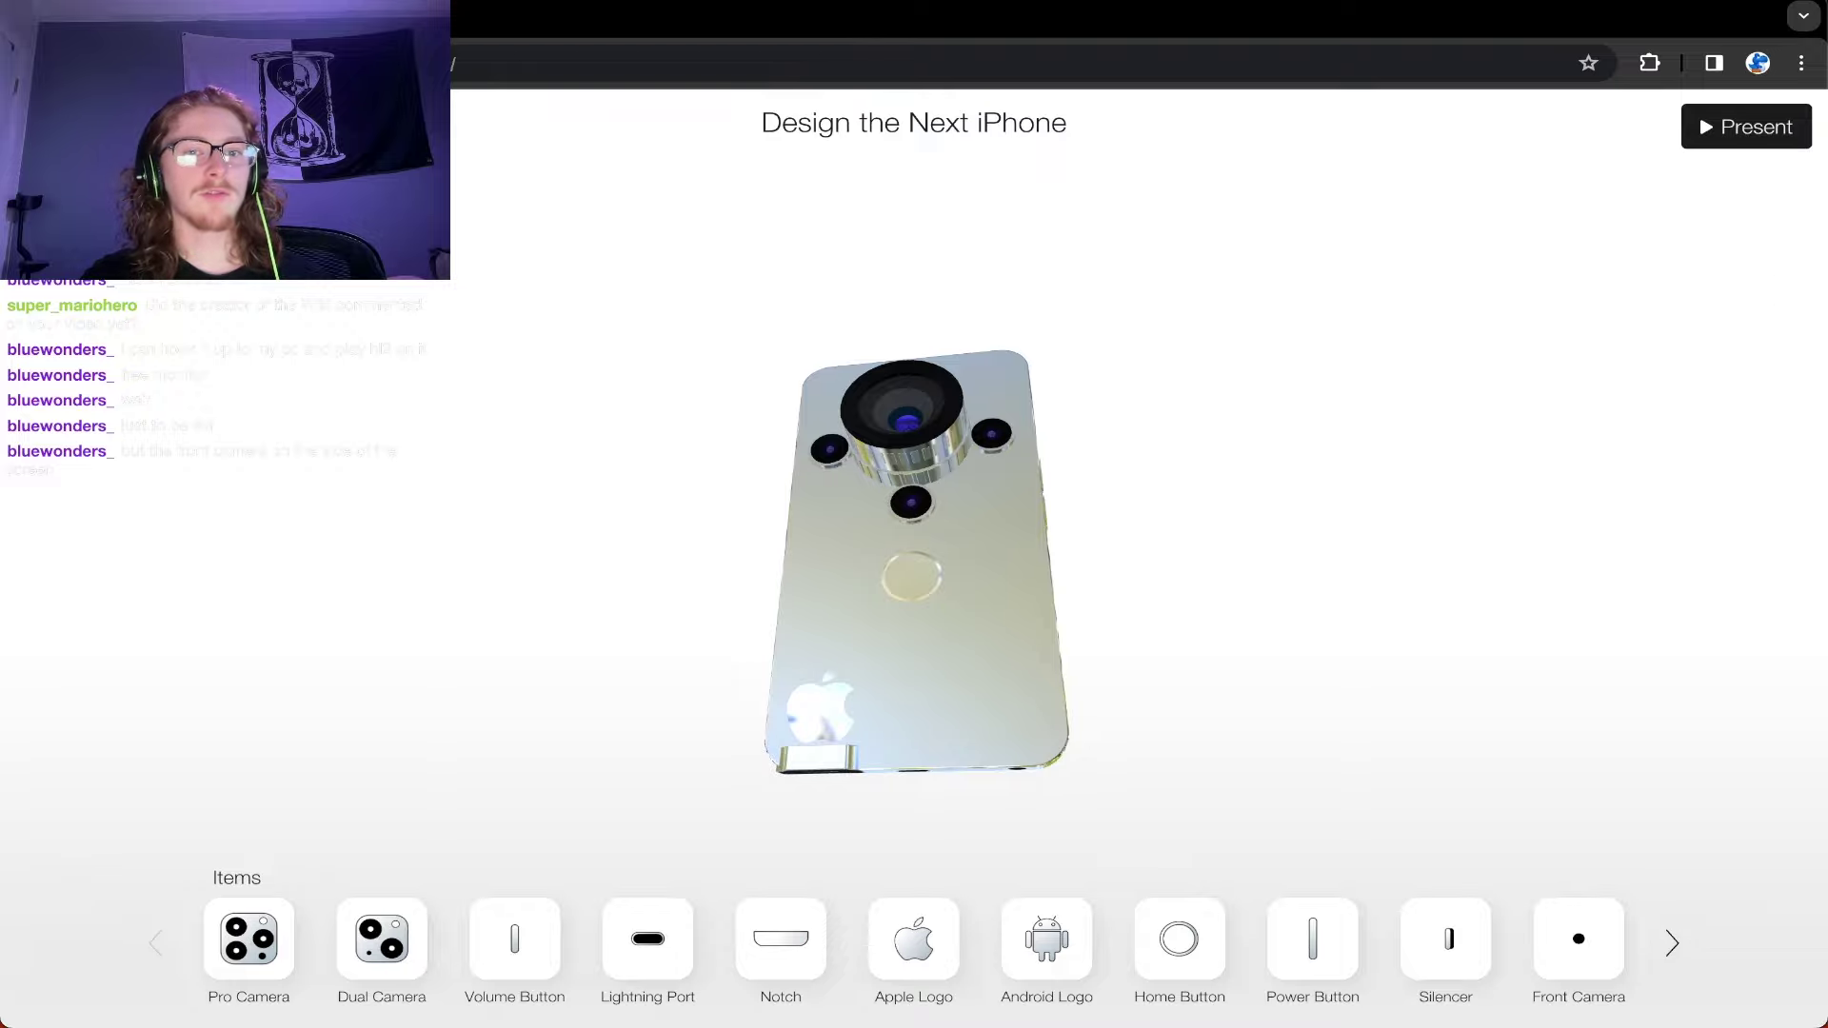
drag(1099, 329, 1000, 473)
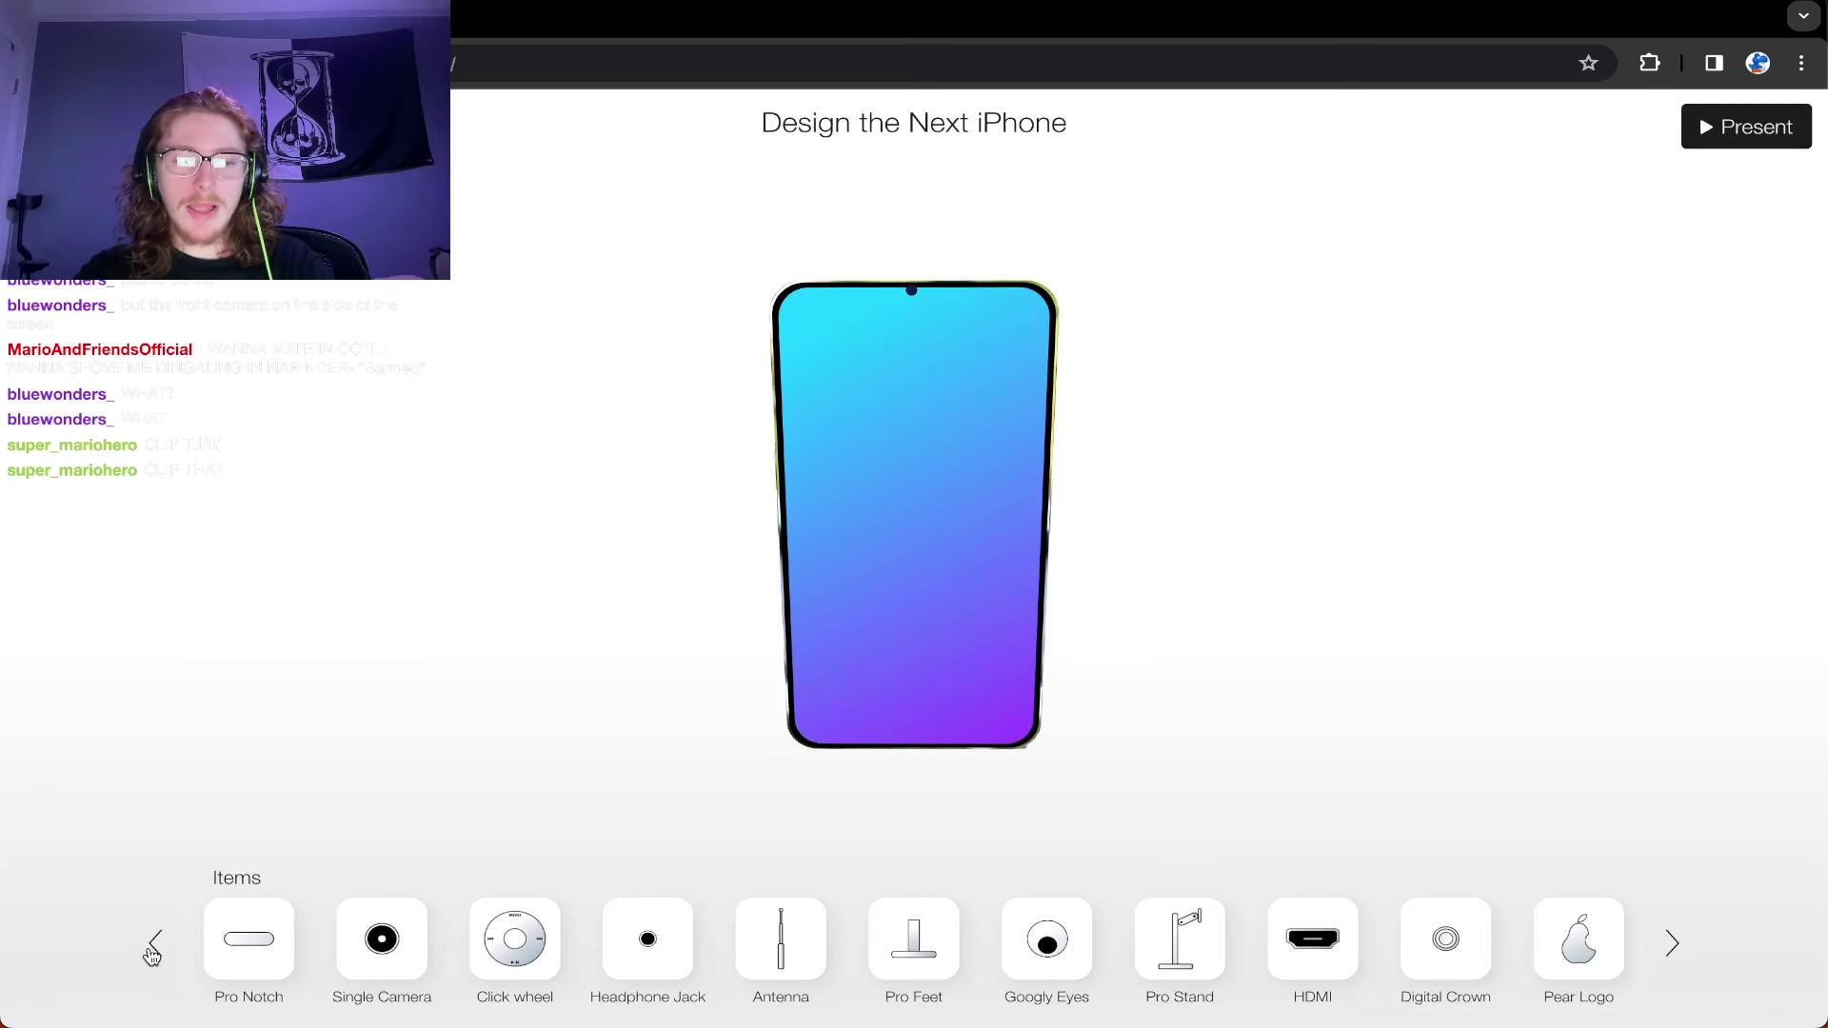
Step: Return to the first item page and add a silencer switch to the phone's side
click(152, 944)
click(1440, 957)
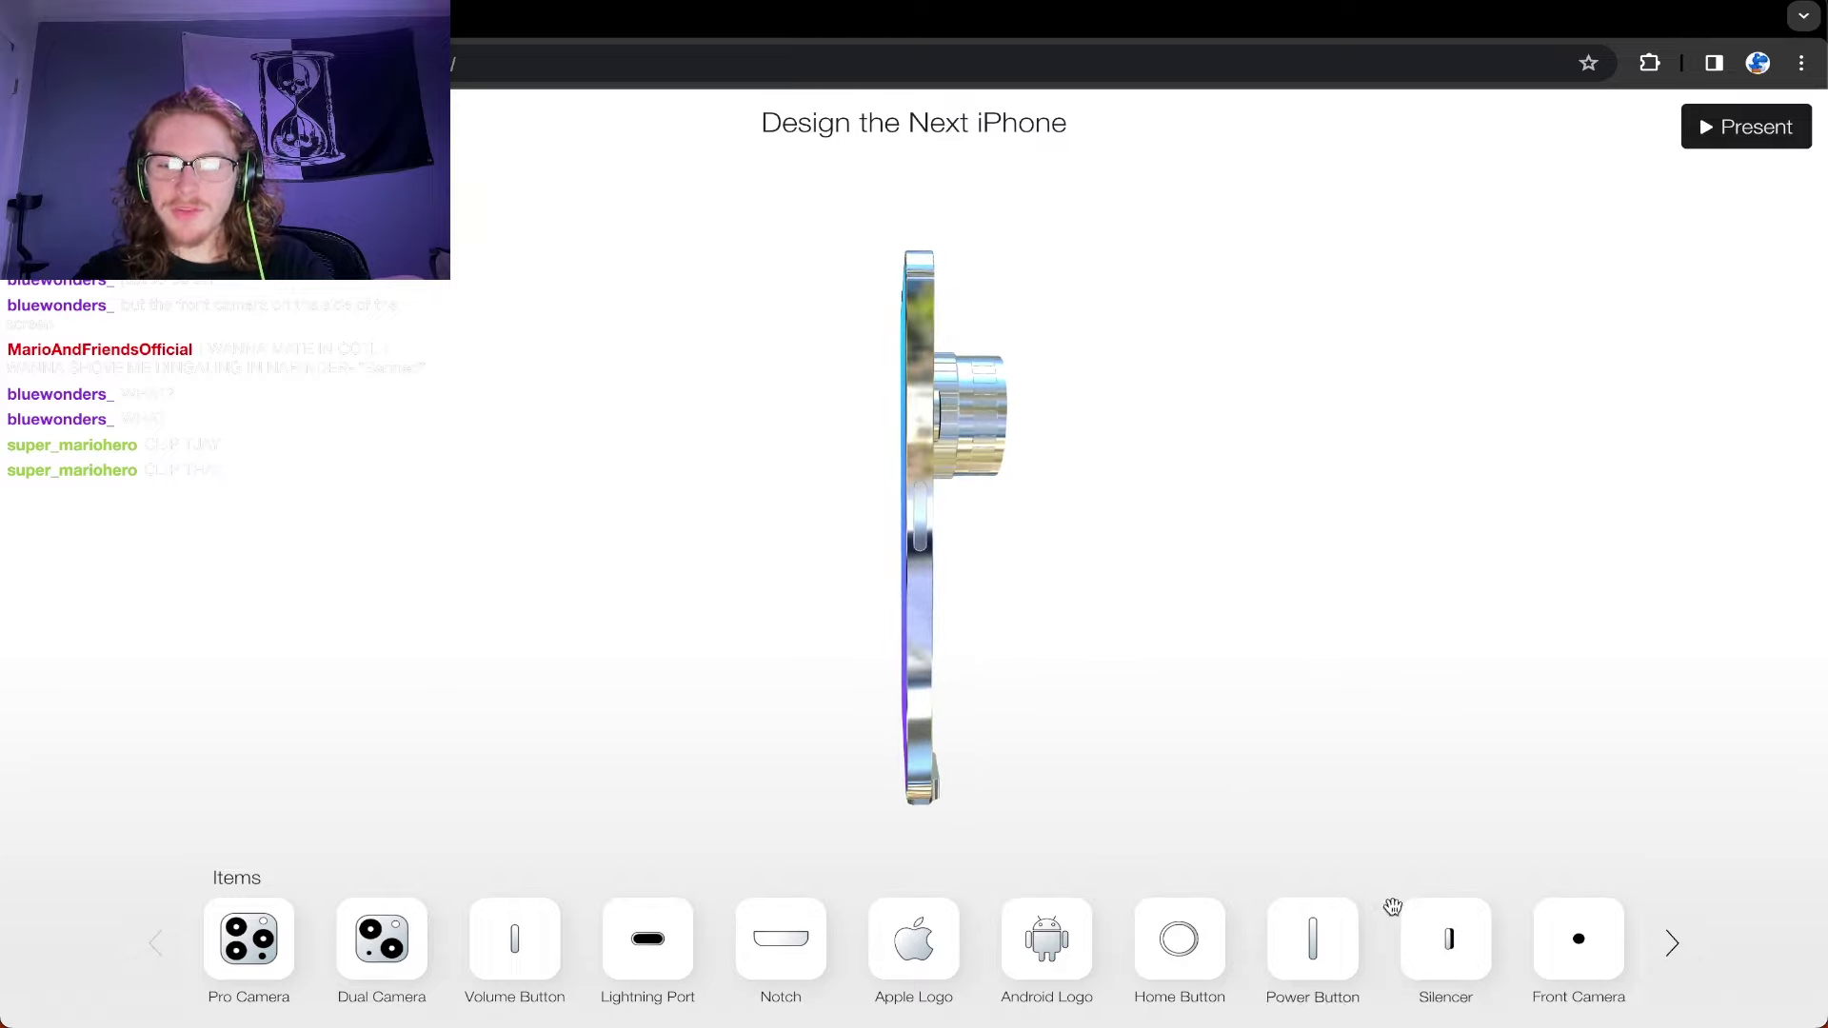
mouse_move(1392, 906)
mouse_down()
mouse_move(1350, 836)
mouse_move(918, 463)
mouse_up()
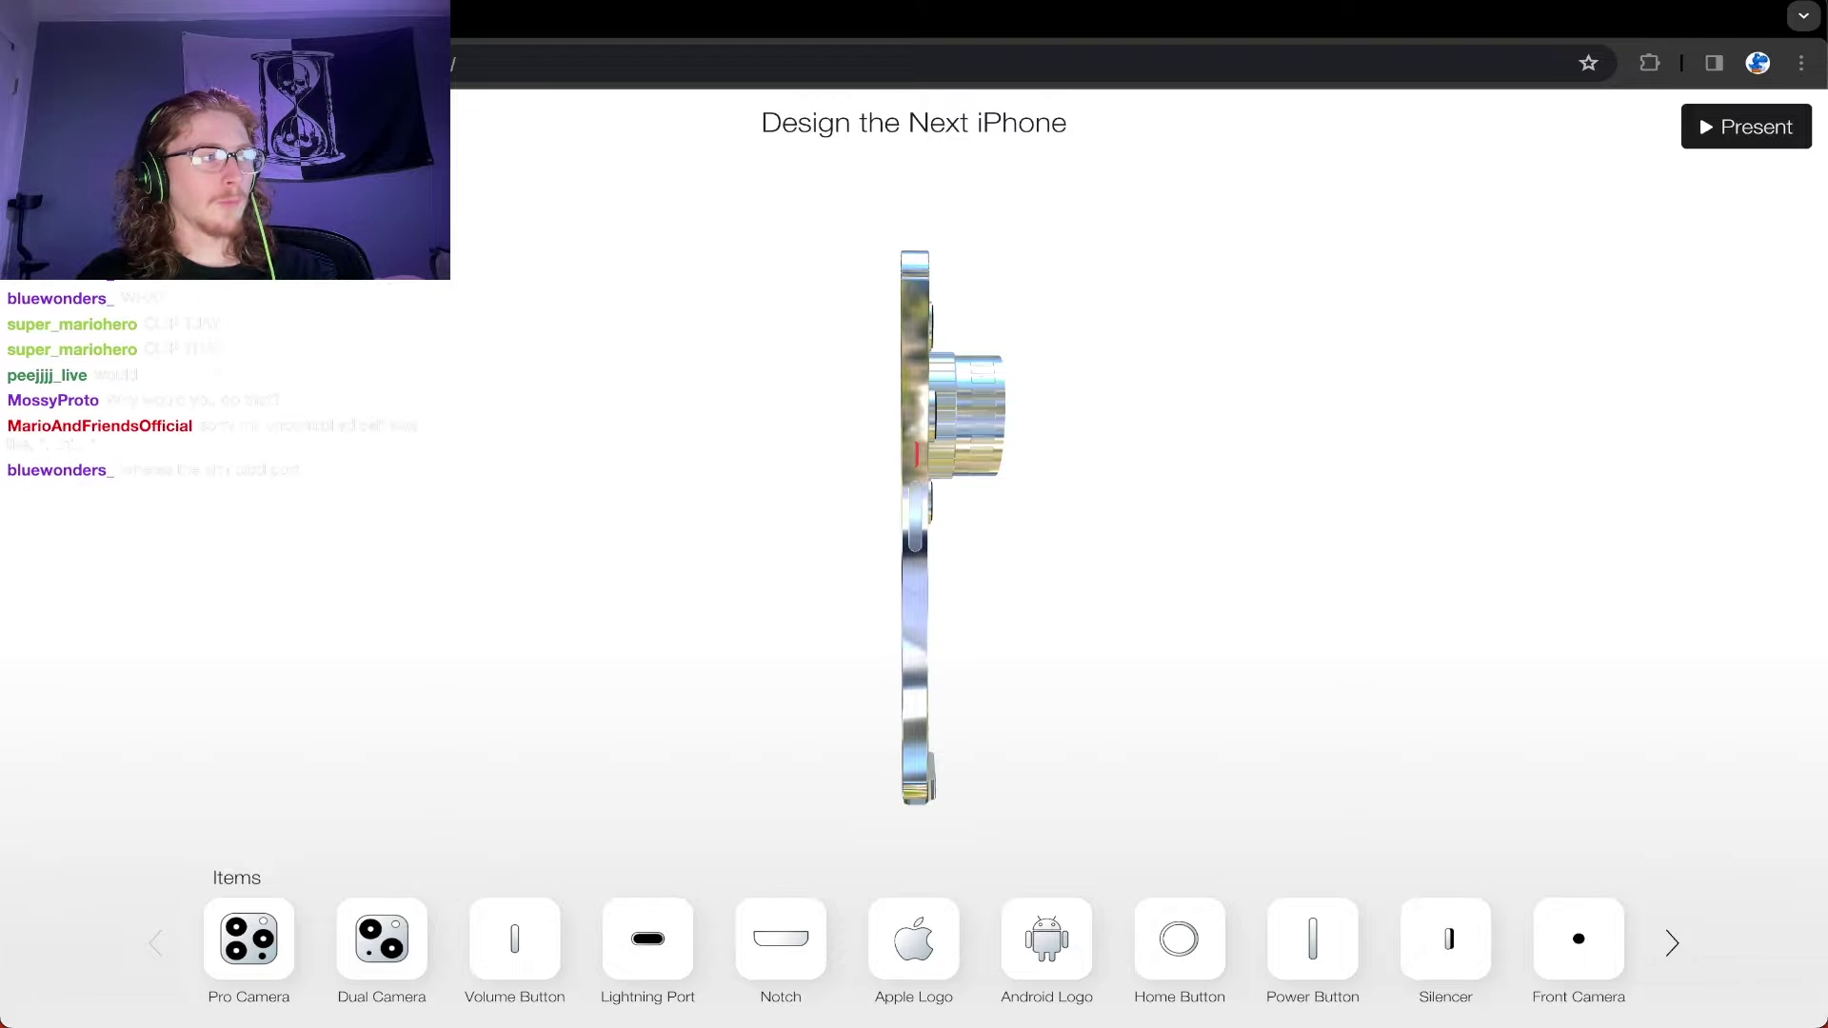
Step: Delete the red silencer, then orbit the phone round toward its front screen
click(1672, 943)
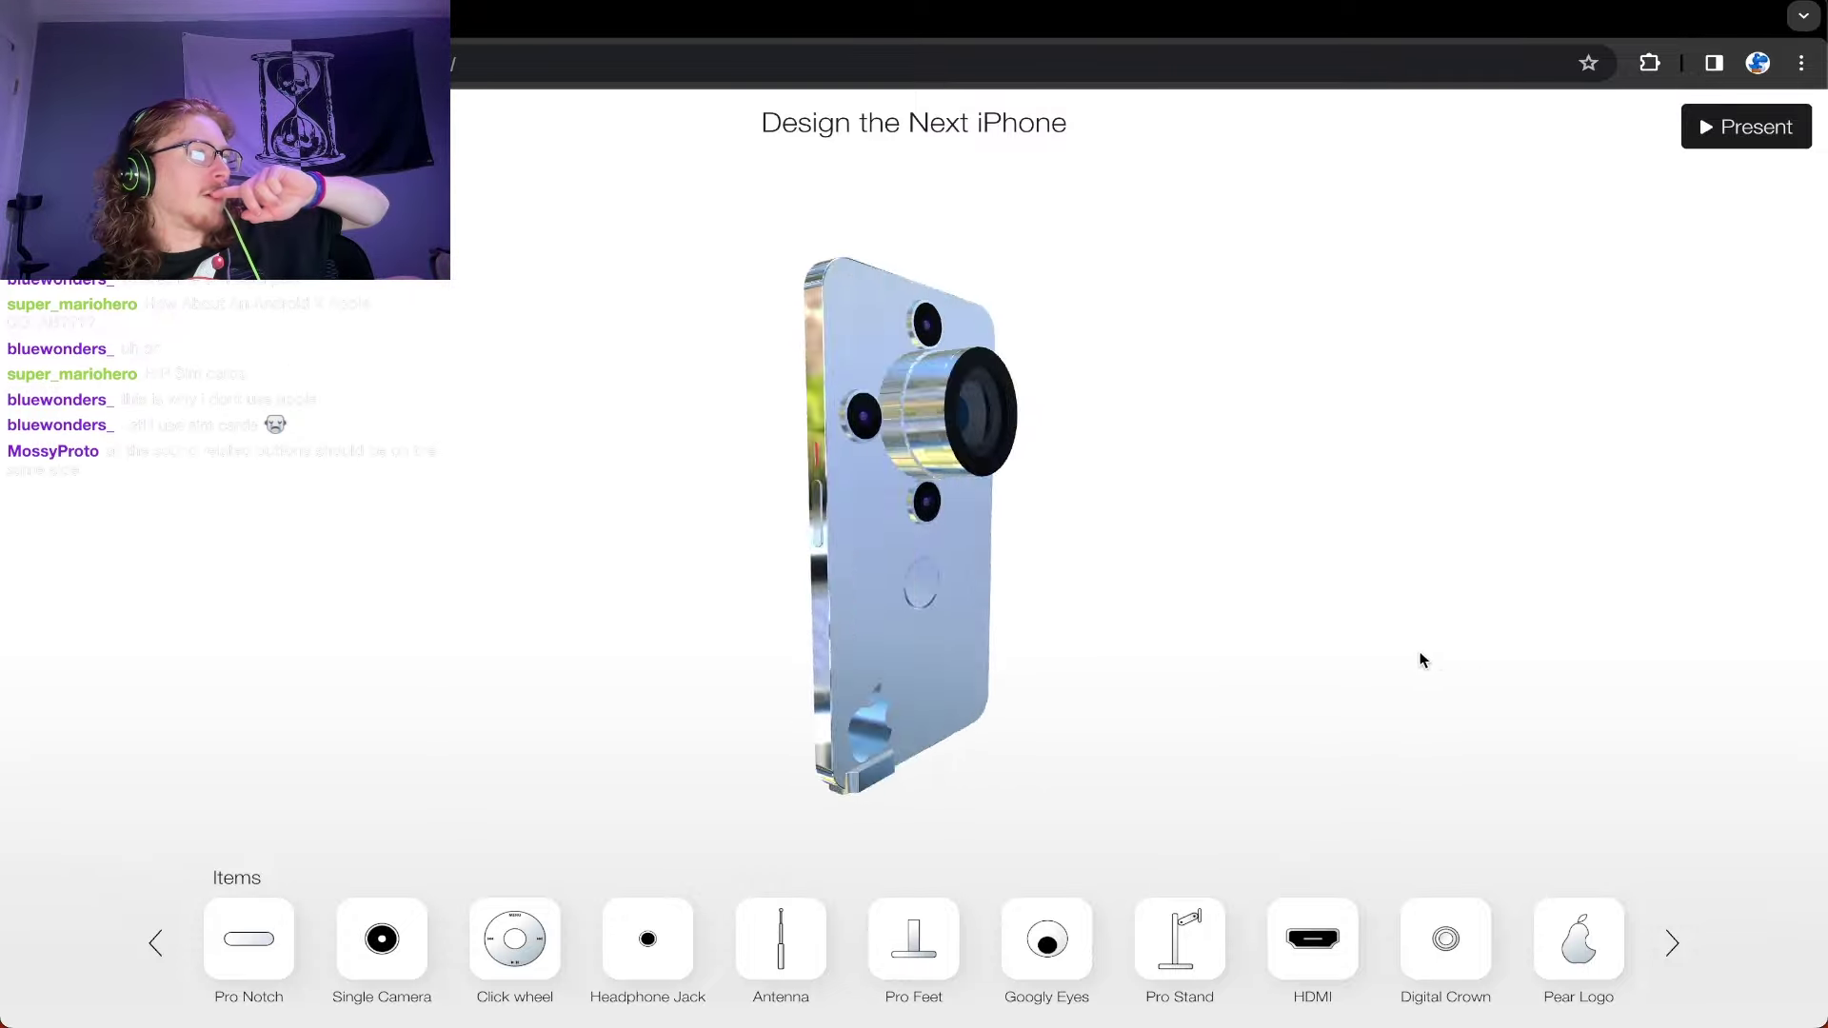
mouse_move(1365, 667)
mouse_down()
mouse_move(1248, 657)
mouse_move(1518, 628)
mouse_up()
click(1578, 878)
mouse_move(980, 596)
mouse_down()
mouse_move(1290, 596)
mouse_move(1212, 648)
mouse_move(1006, 459)
mouse_up()
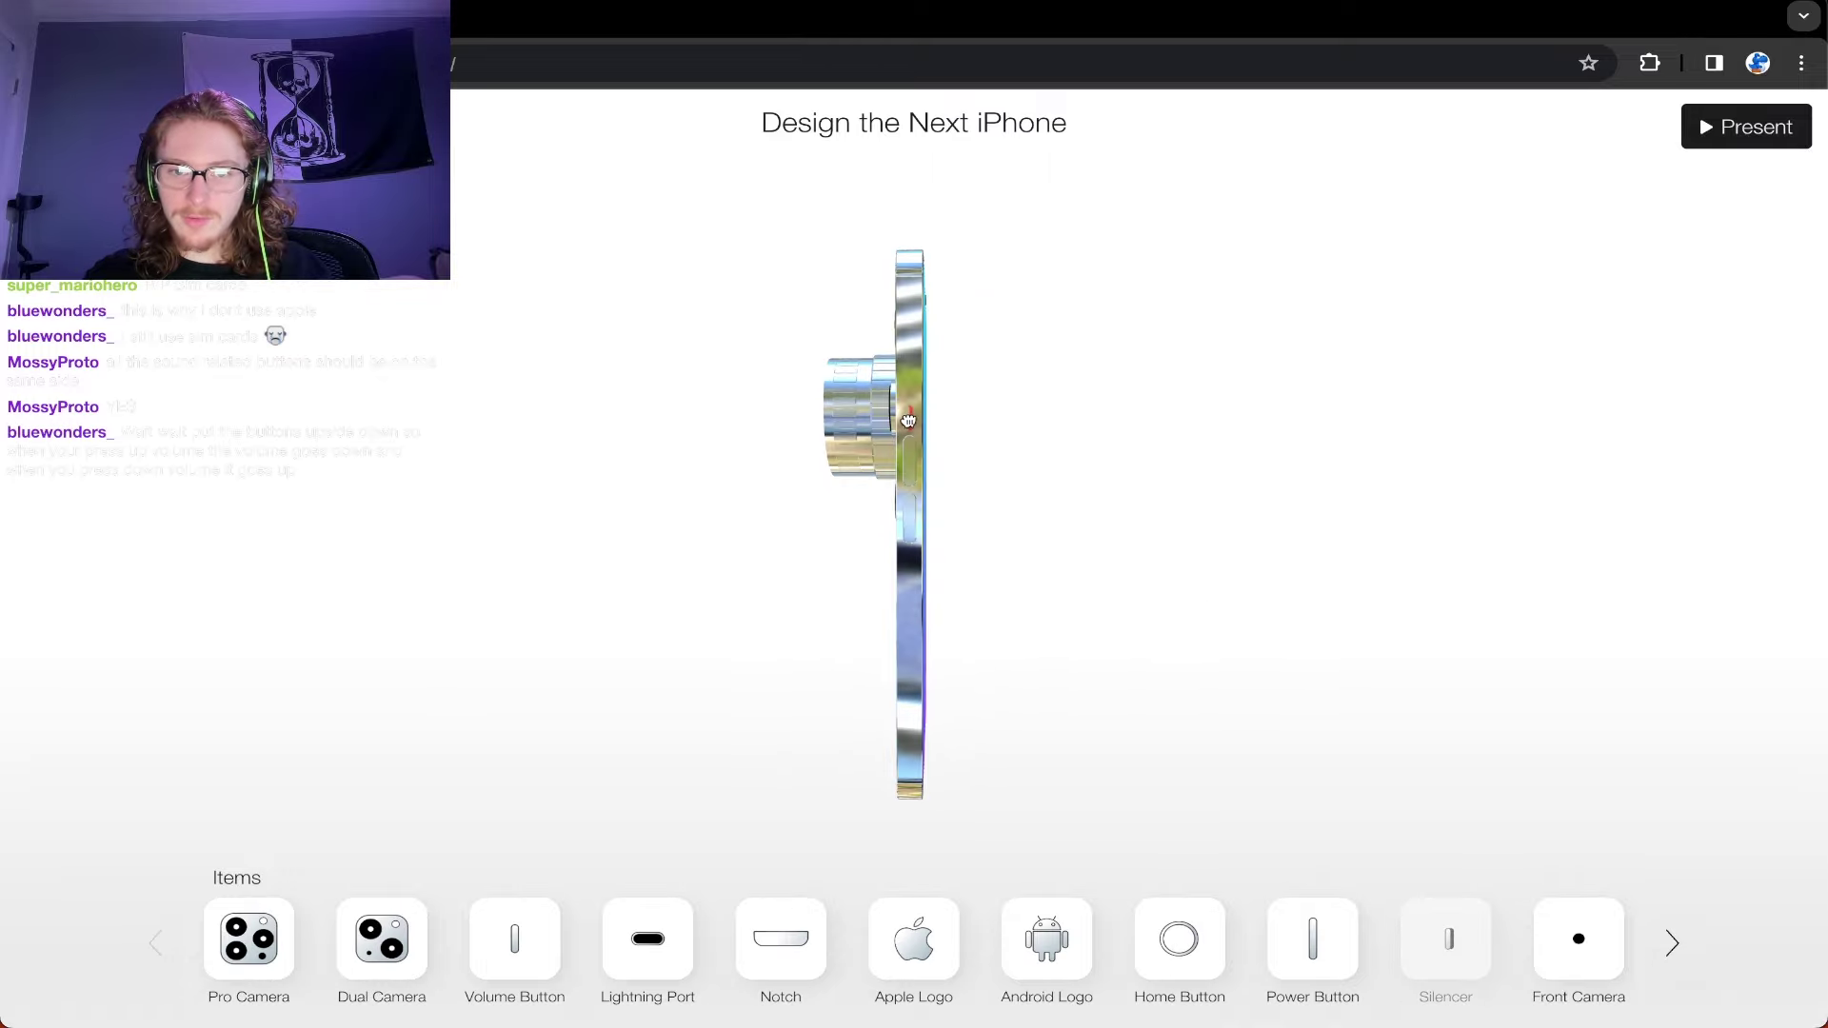
drag(1252, 403, 1038, 400)
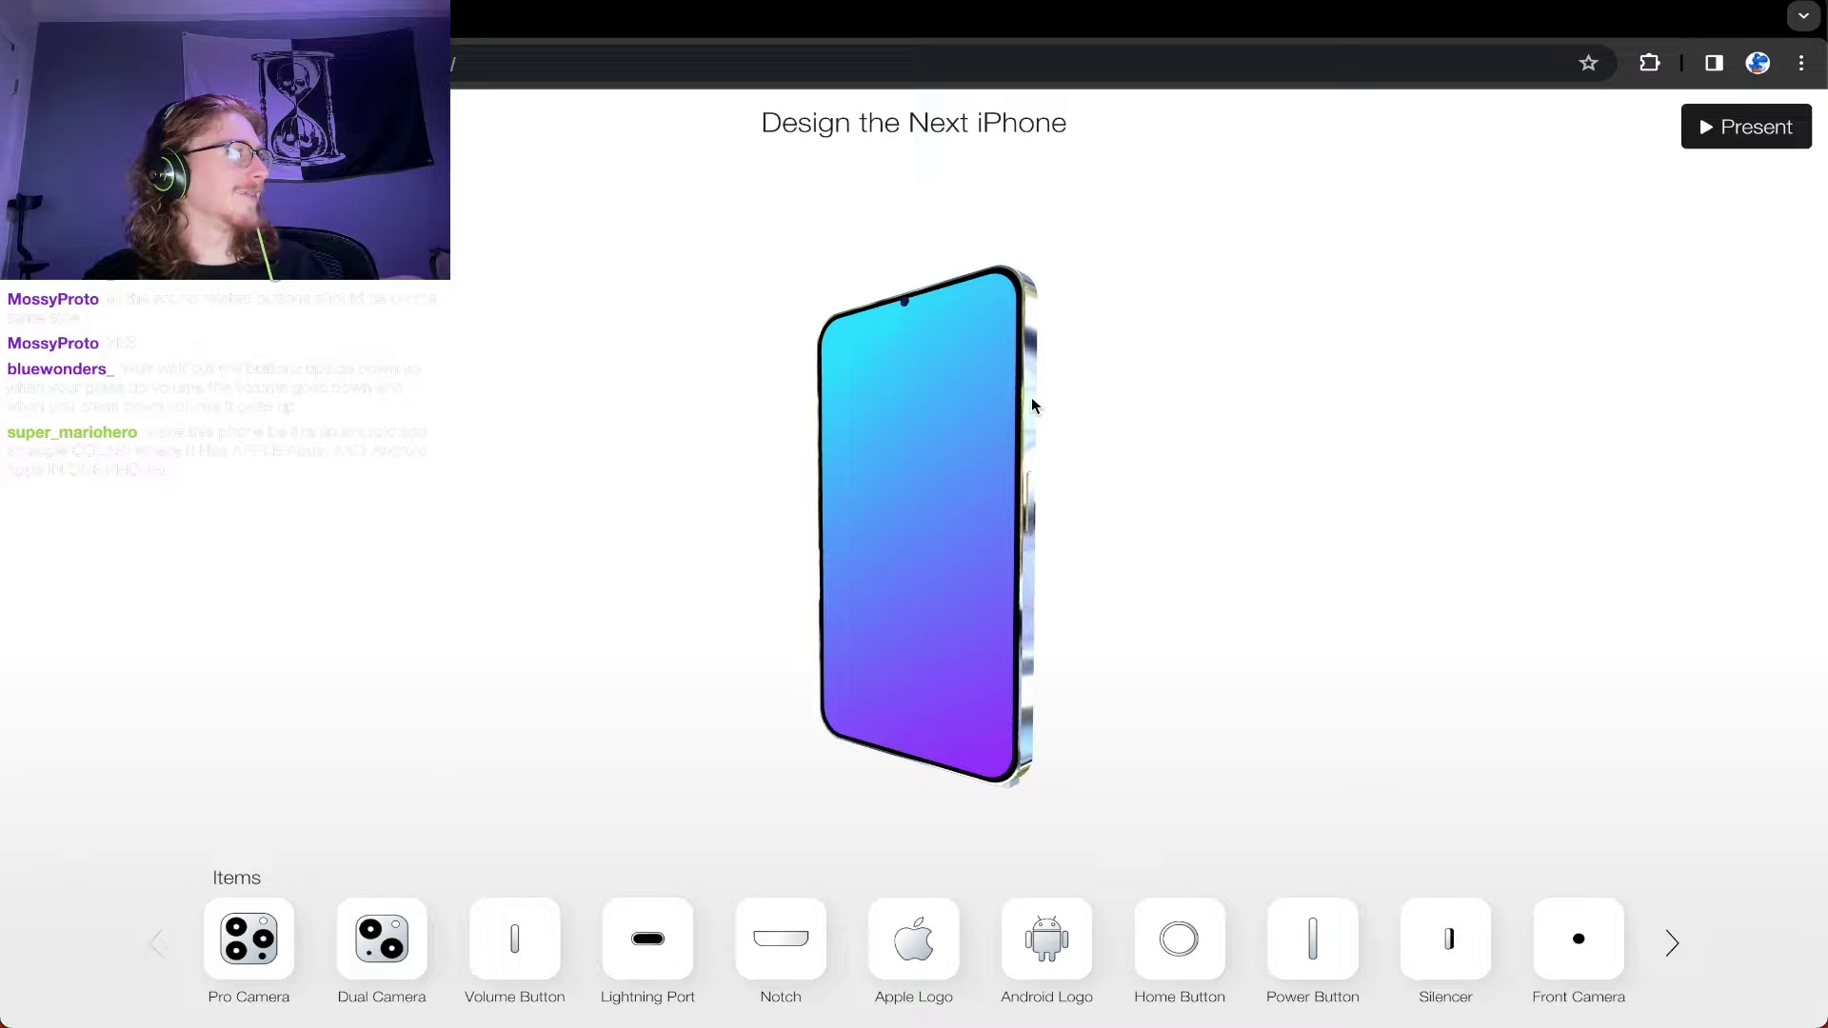
click(1031, 400)
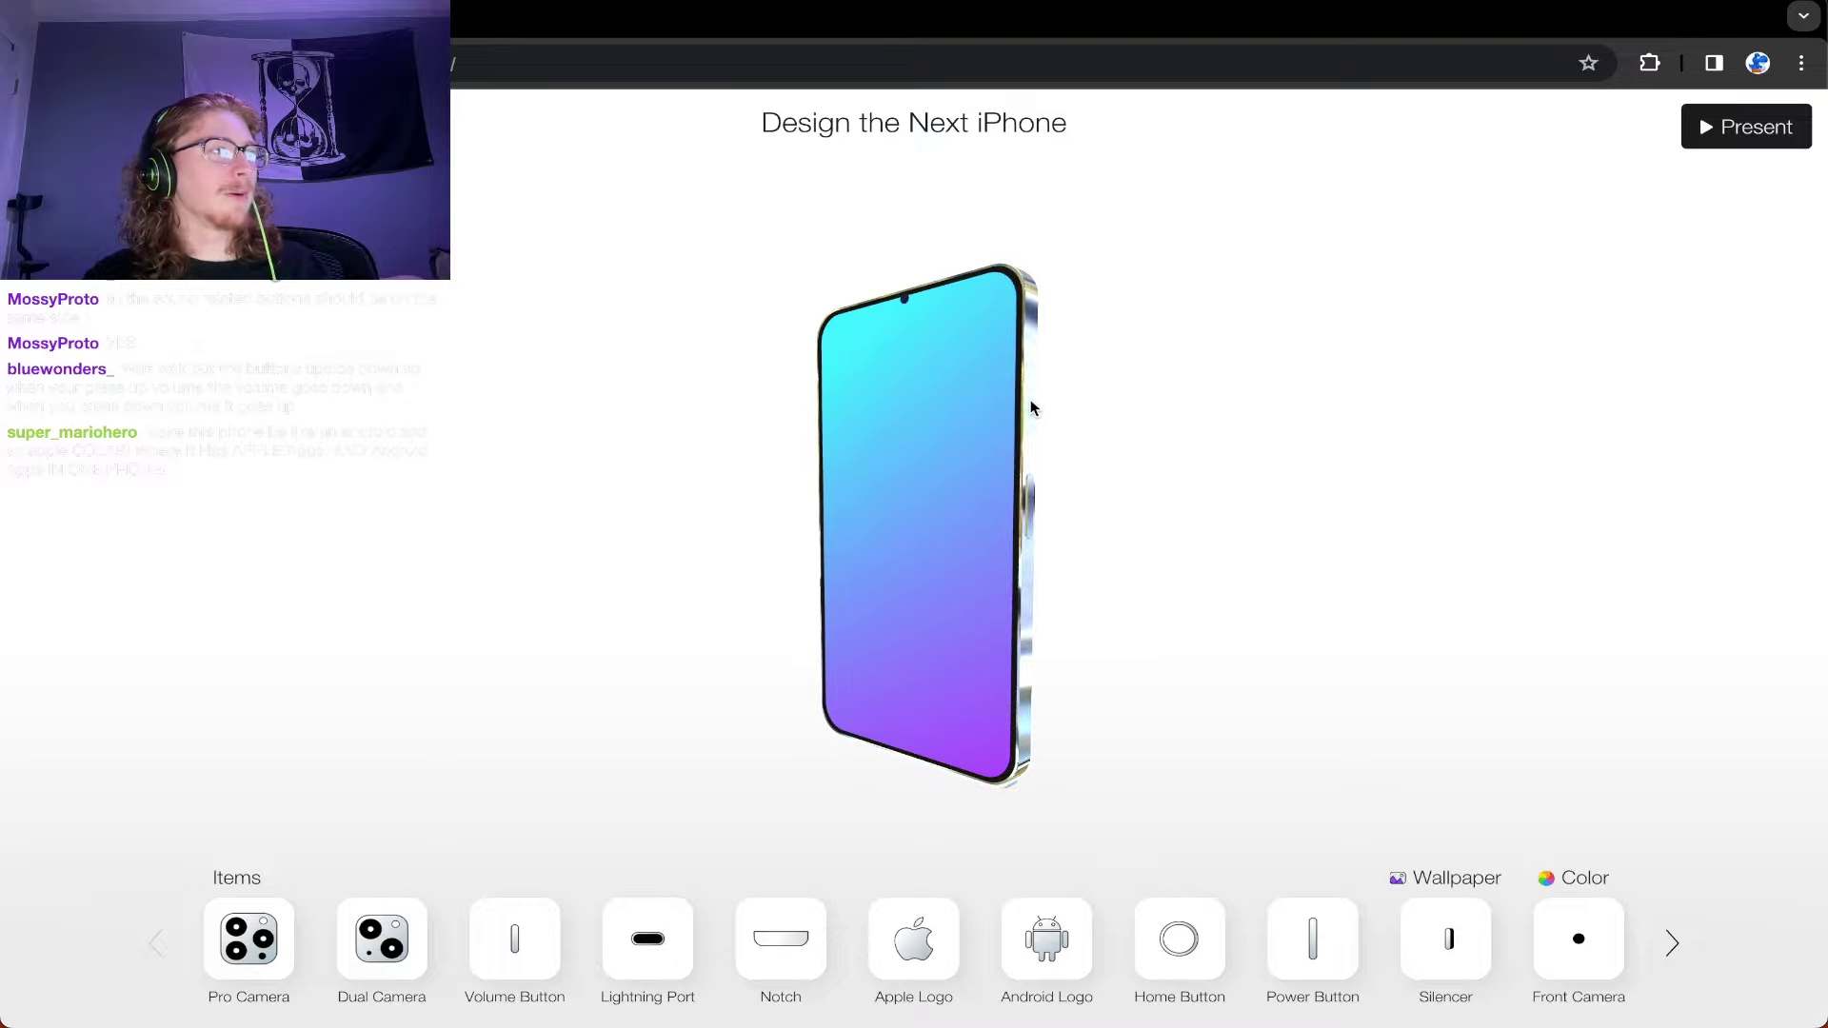
mouse_move(1031, 400)
mouse_down()
mouse_move(1175, 400)
mouse_move(1127, 404)
mouse_up()
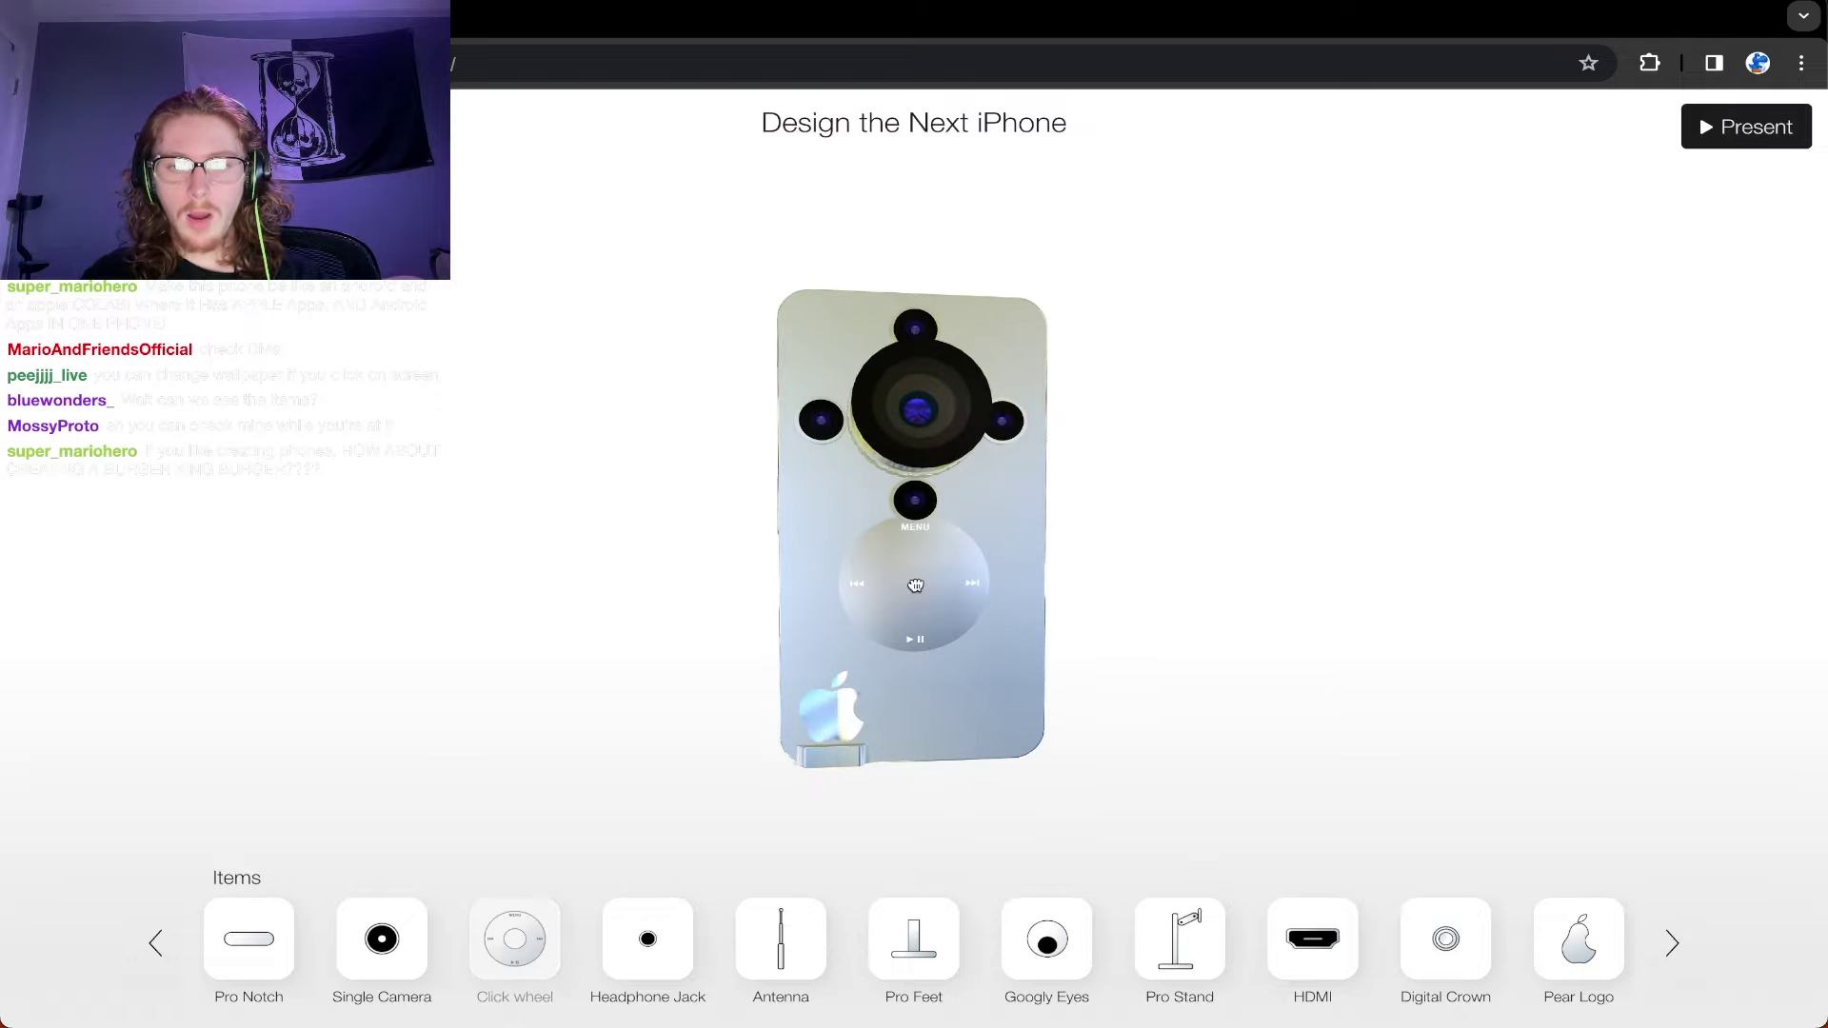
Step: Replace the misplaced click wheel with one centred on the home button
mouse_move(915, 586)
mouse_down()
mouse_move(916, 657)
mouse_move(961, 678)
mouse_up()
click(1588, 874)
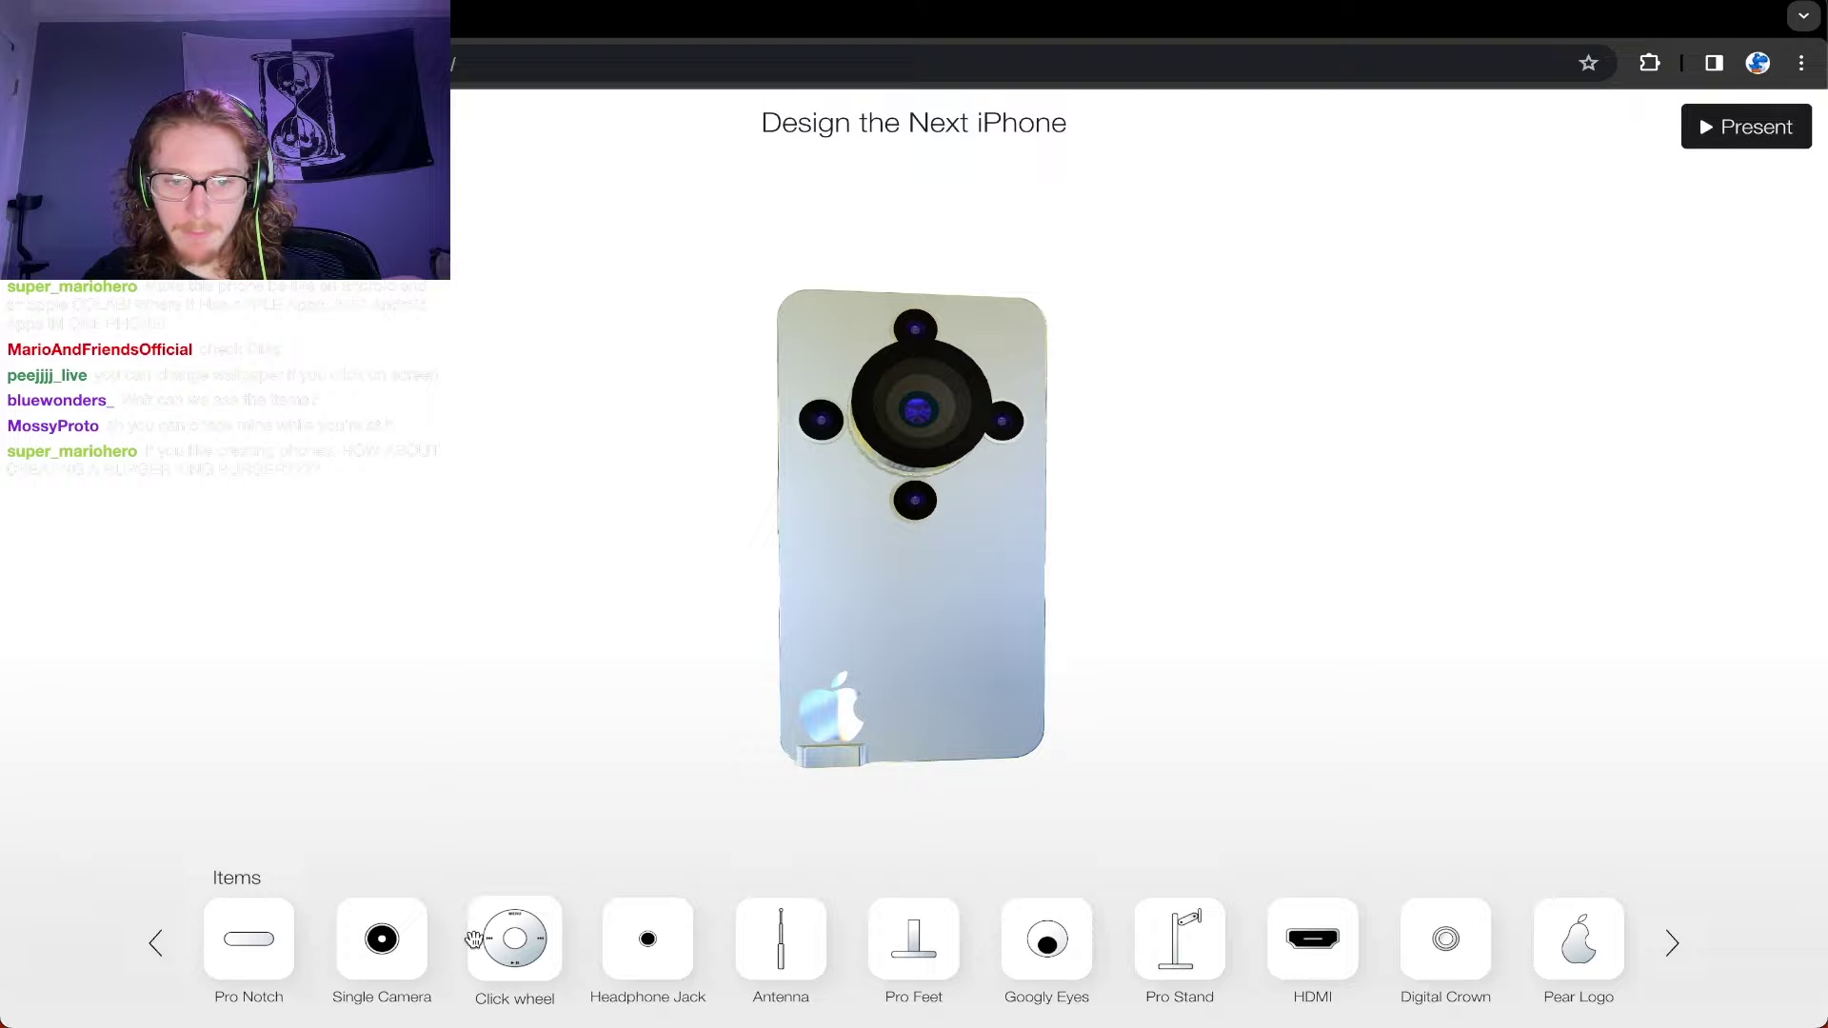
mouse_move(557, 950)
mouse_down()
mouse_move(906, 612)
mouse_move(1444, 718)
mouse_up()
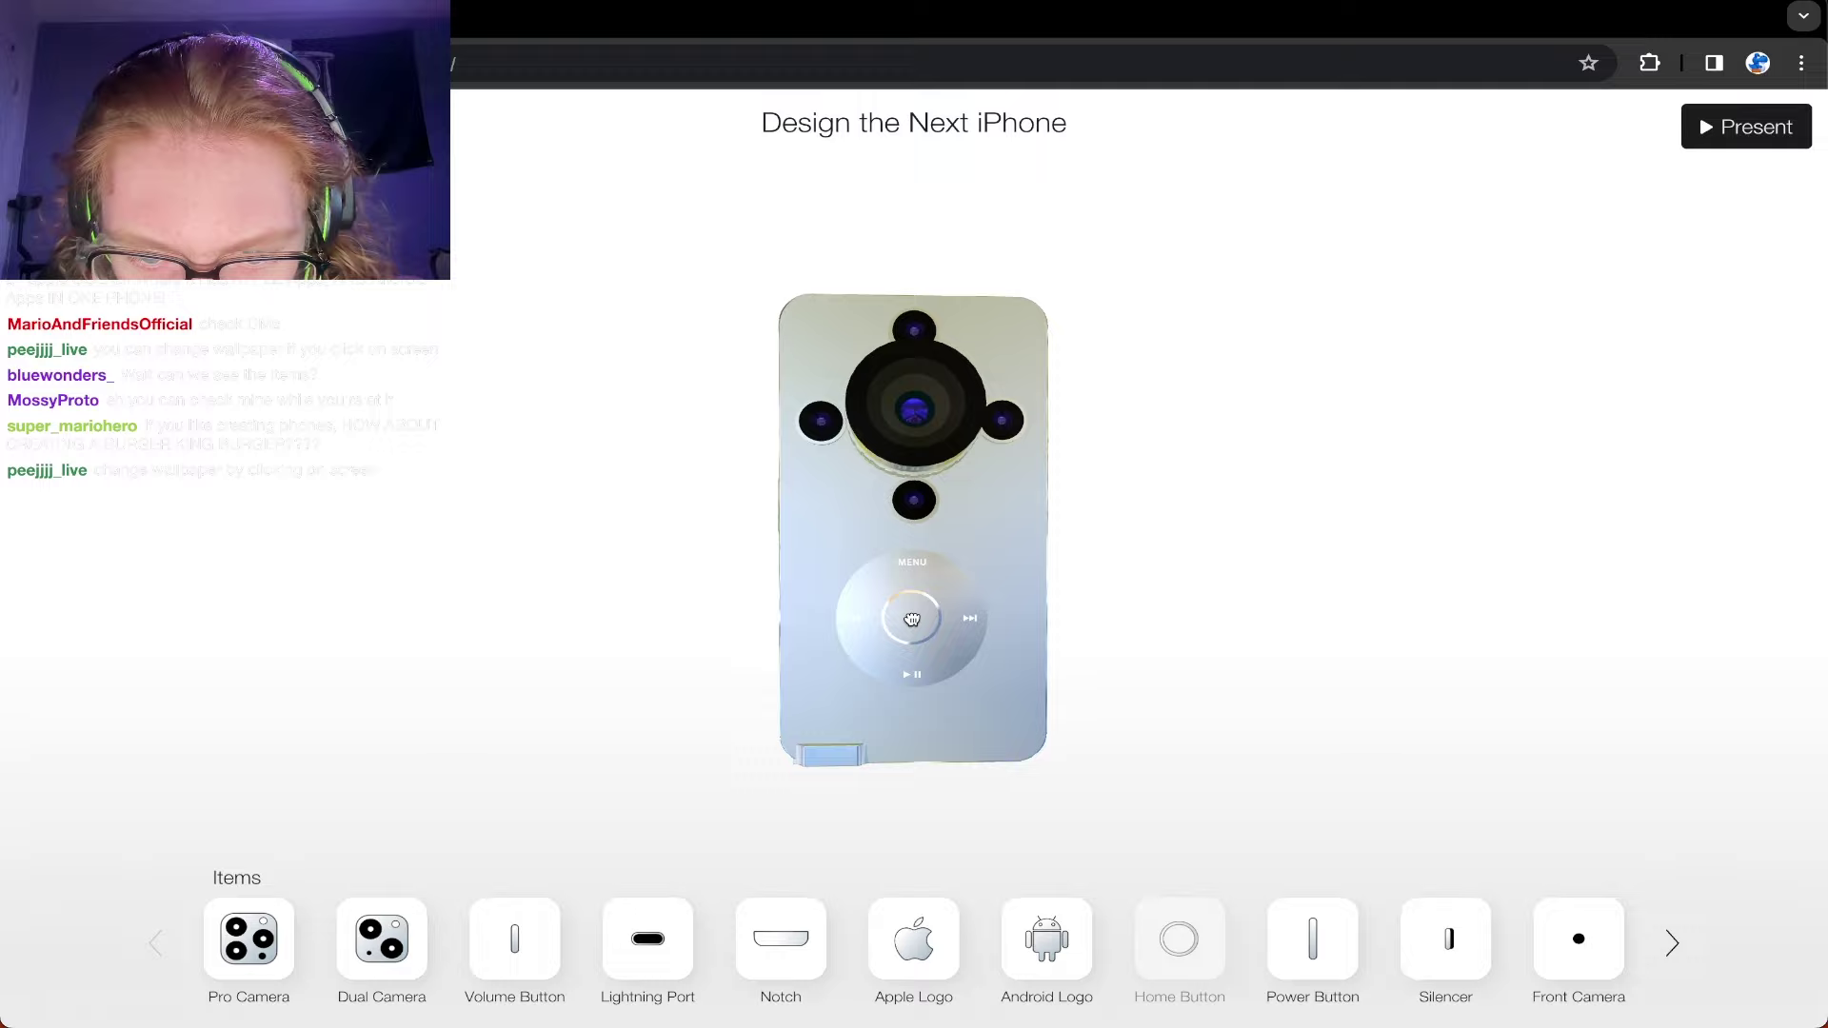
Step: Turn the phone to its front and open, then close, the wallpaper choices
drag(914, 620, 1314, 444)
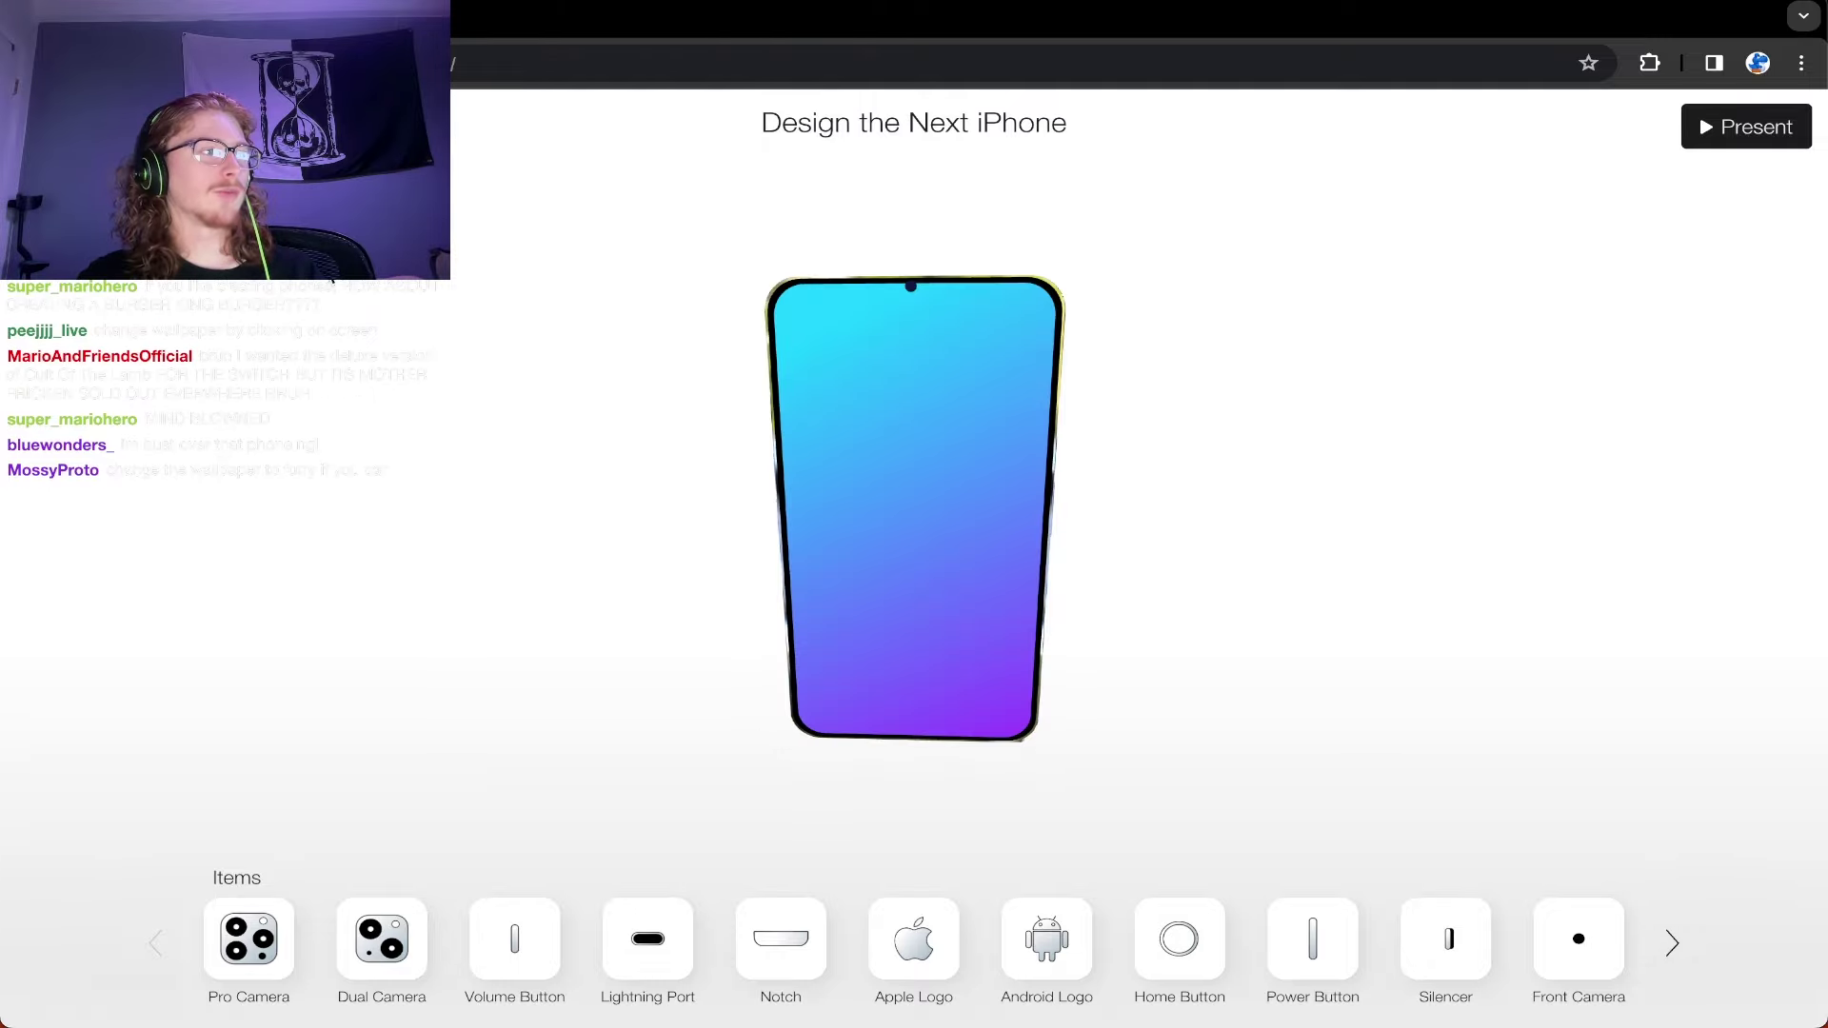
click(866, 507)
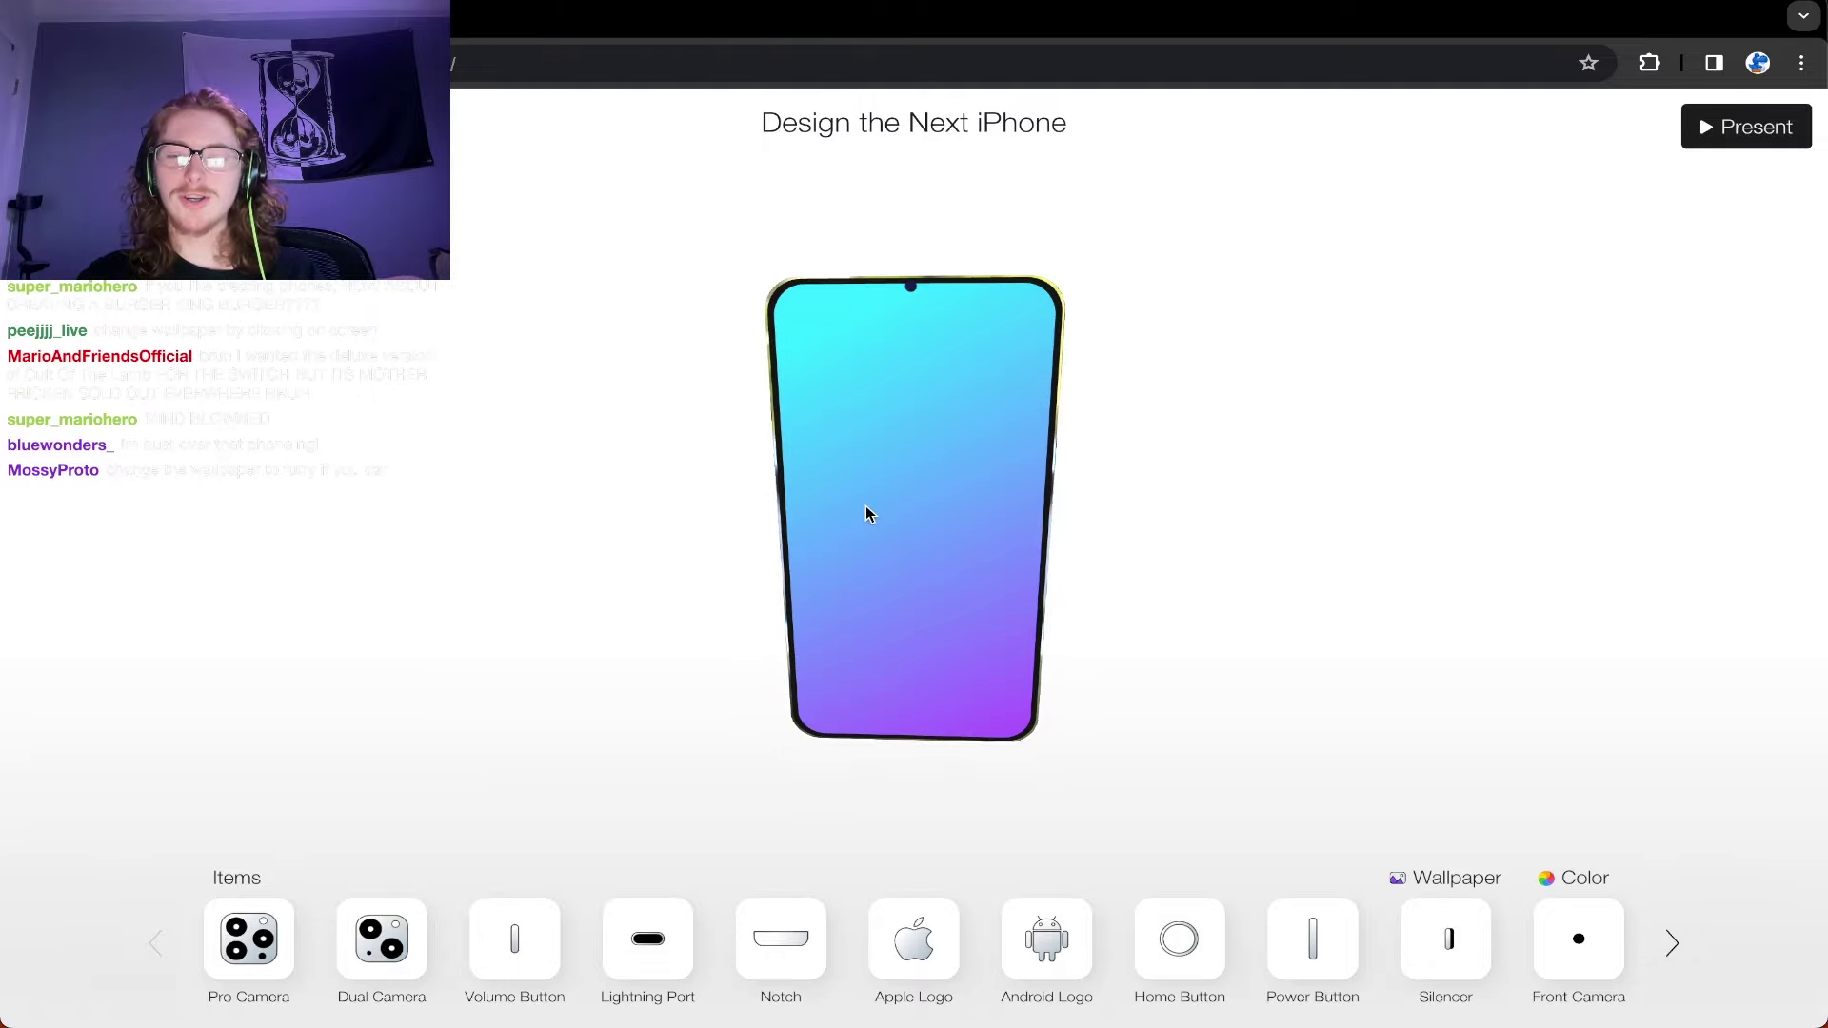
click(1475, 875)
click(1480, 940)
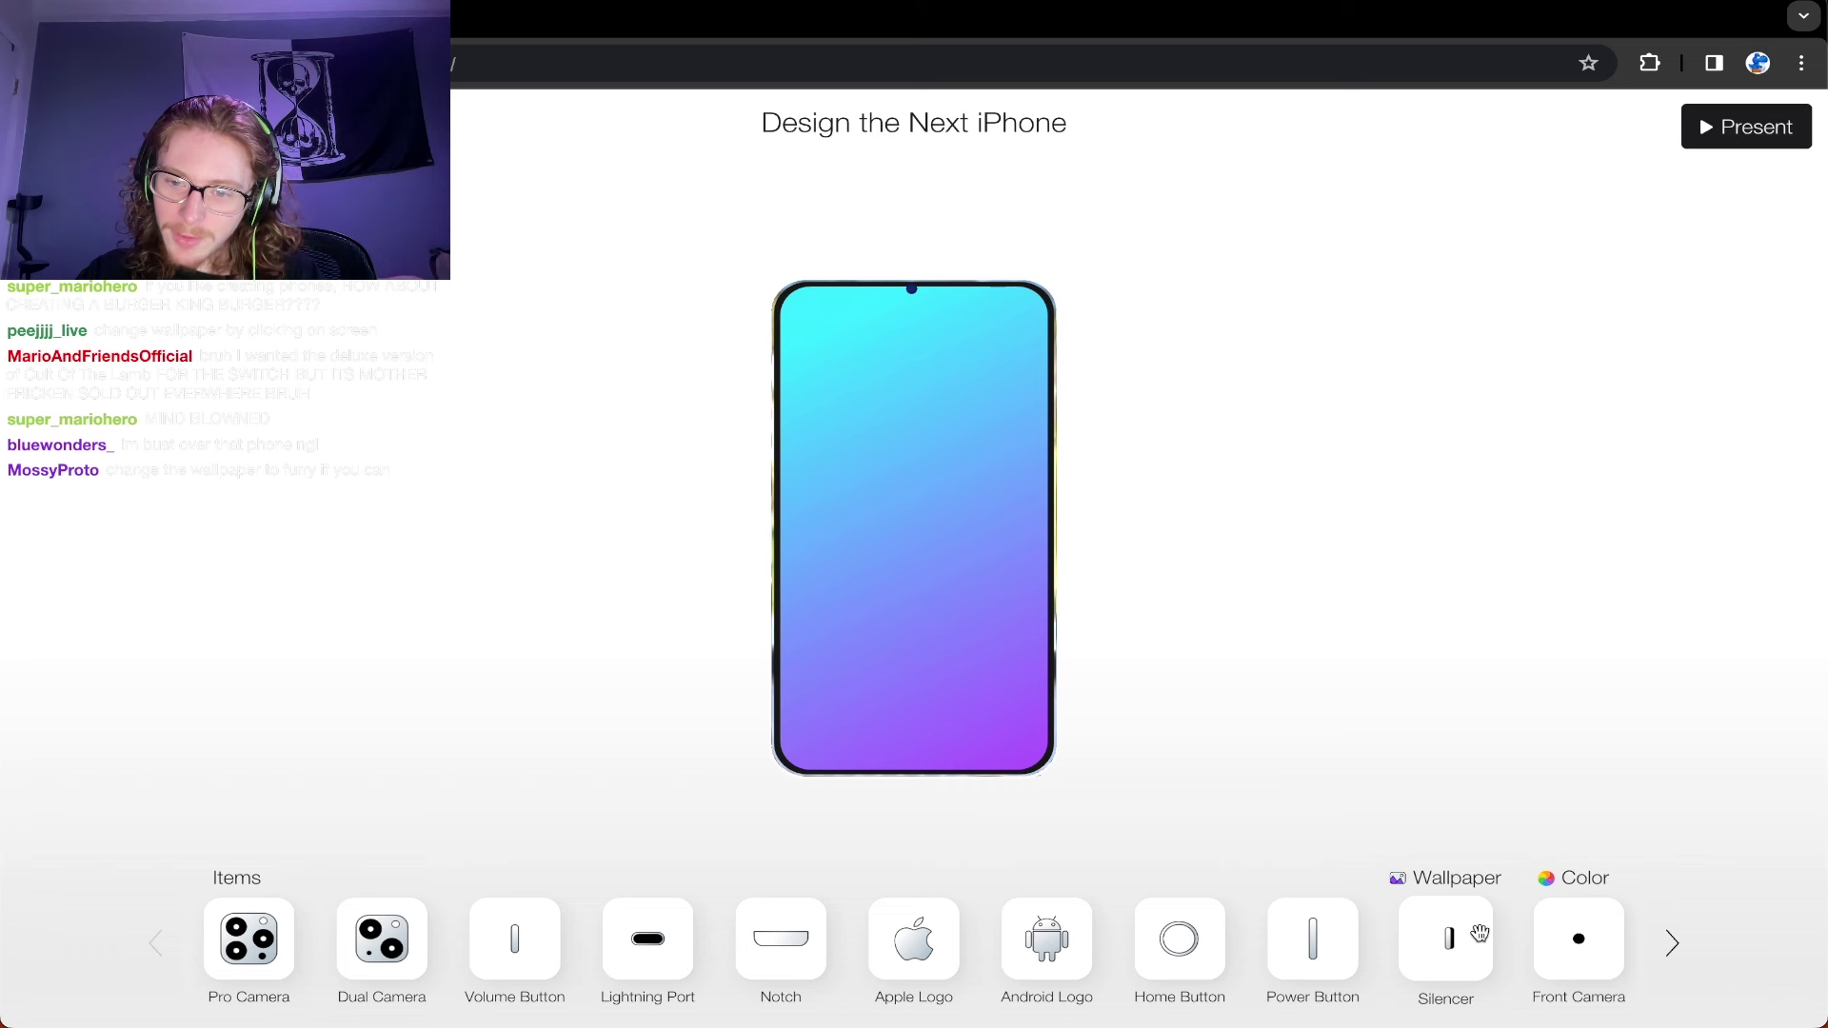
Step: Switch to Discord and open the direct-message conversation
mouse_move(493, 1019)
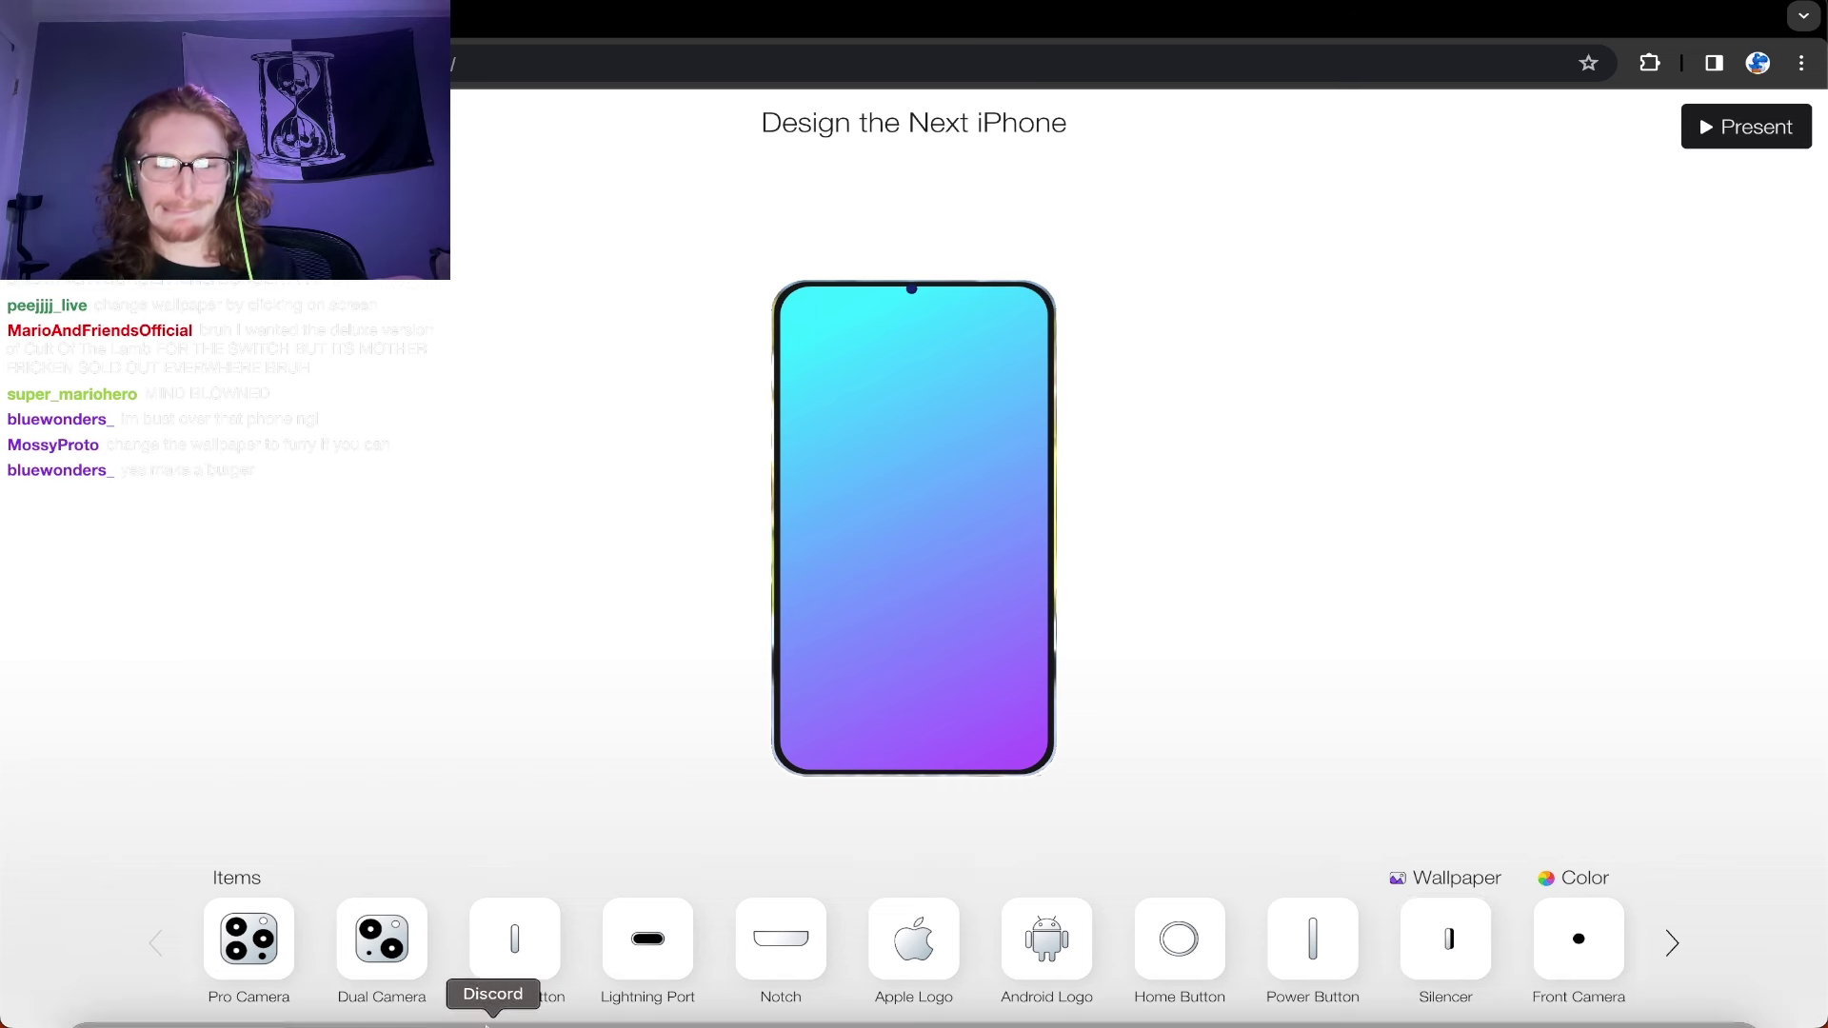
click(493, 979)
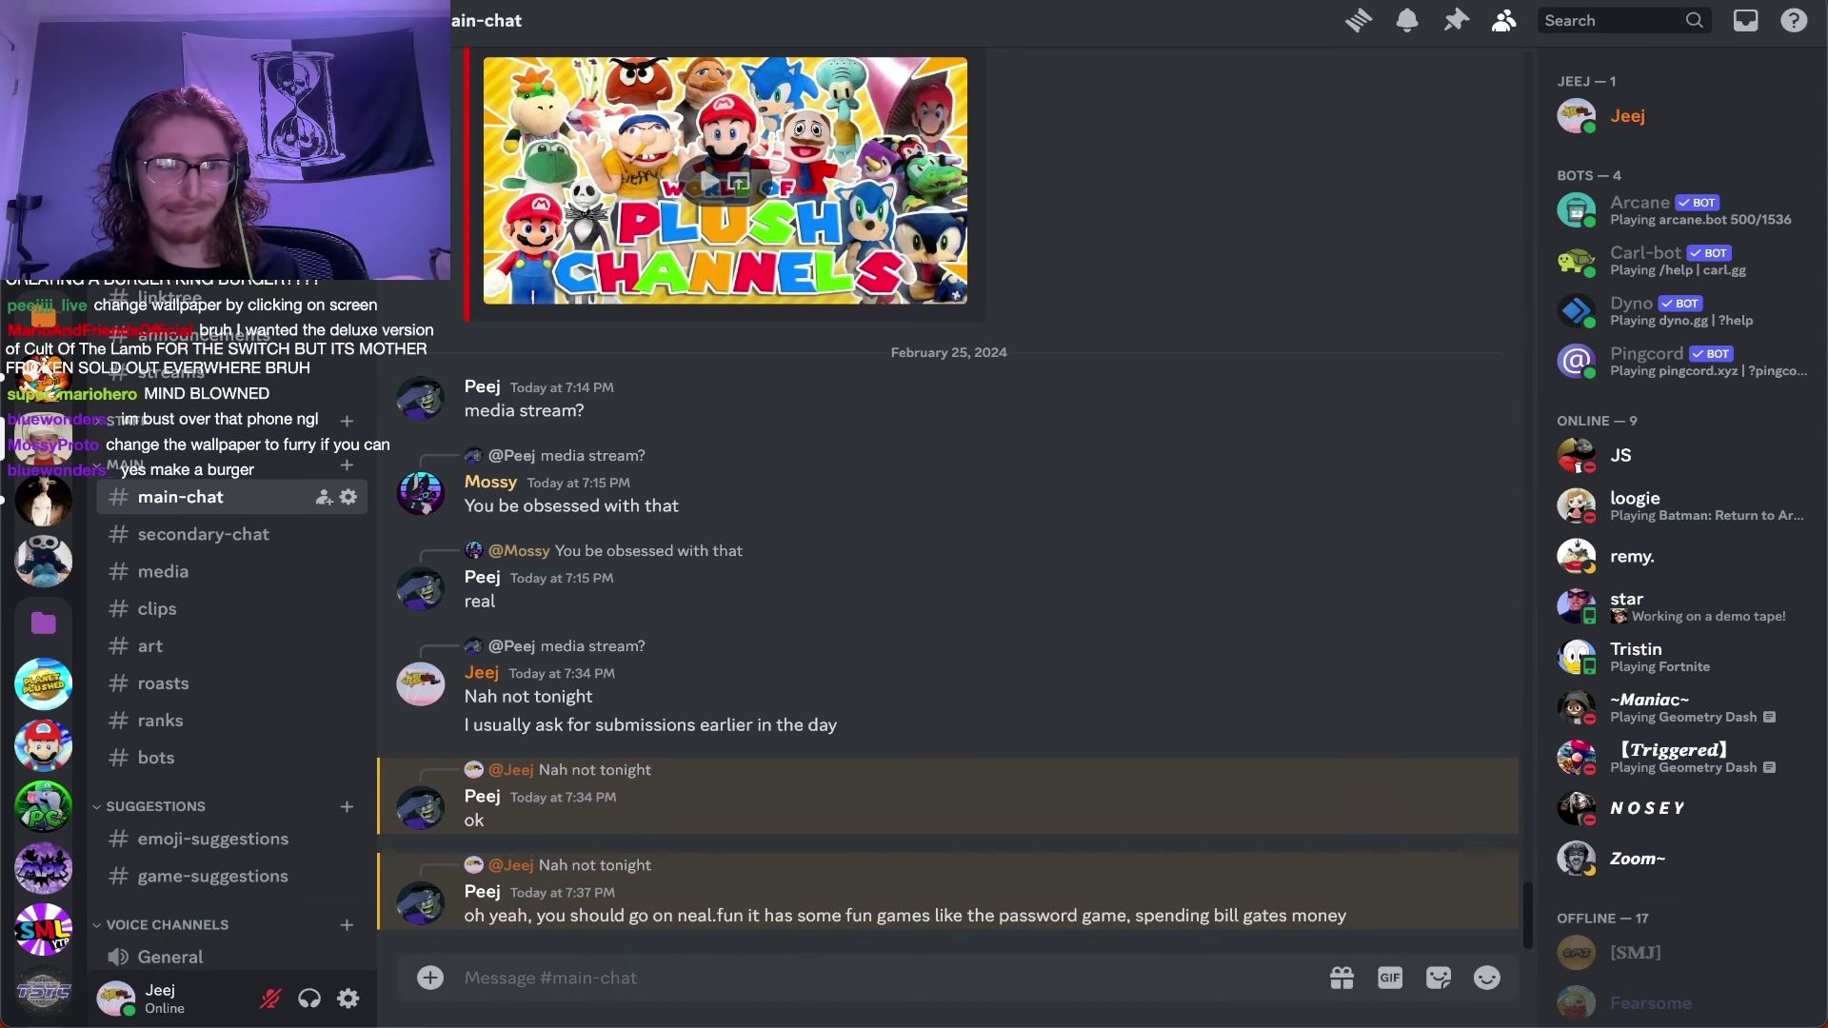
click(43, 381)
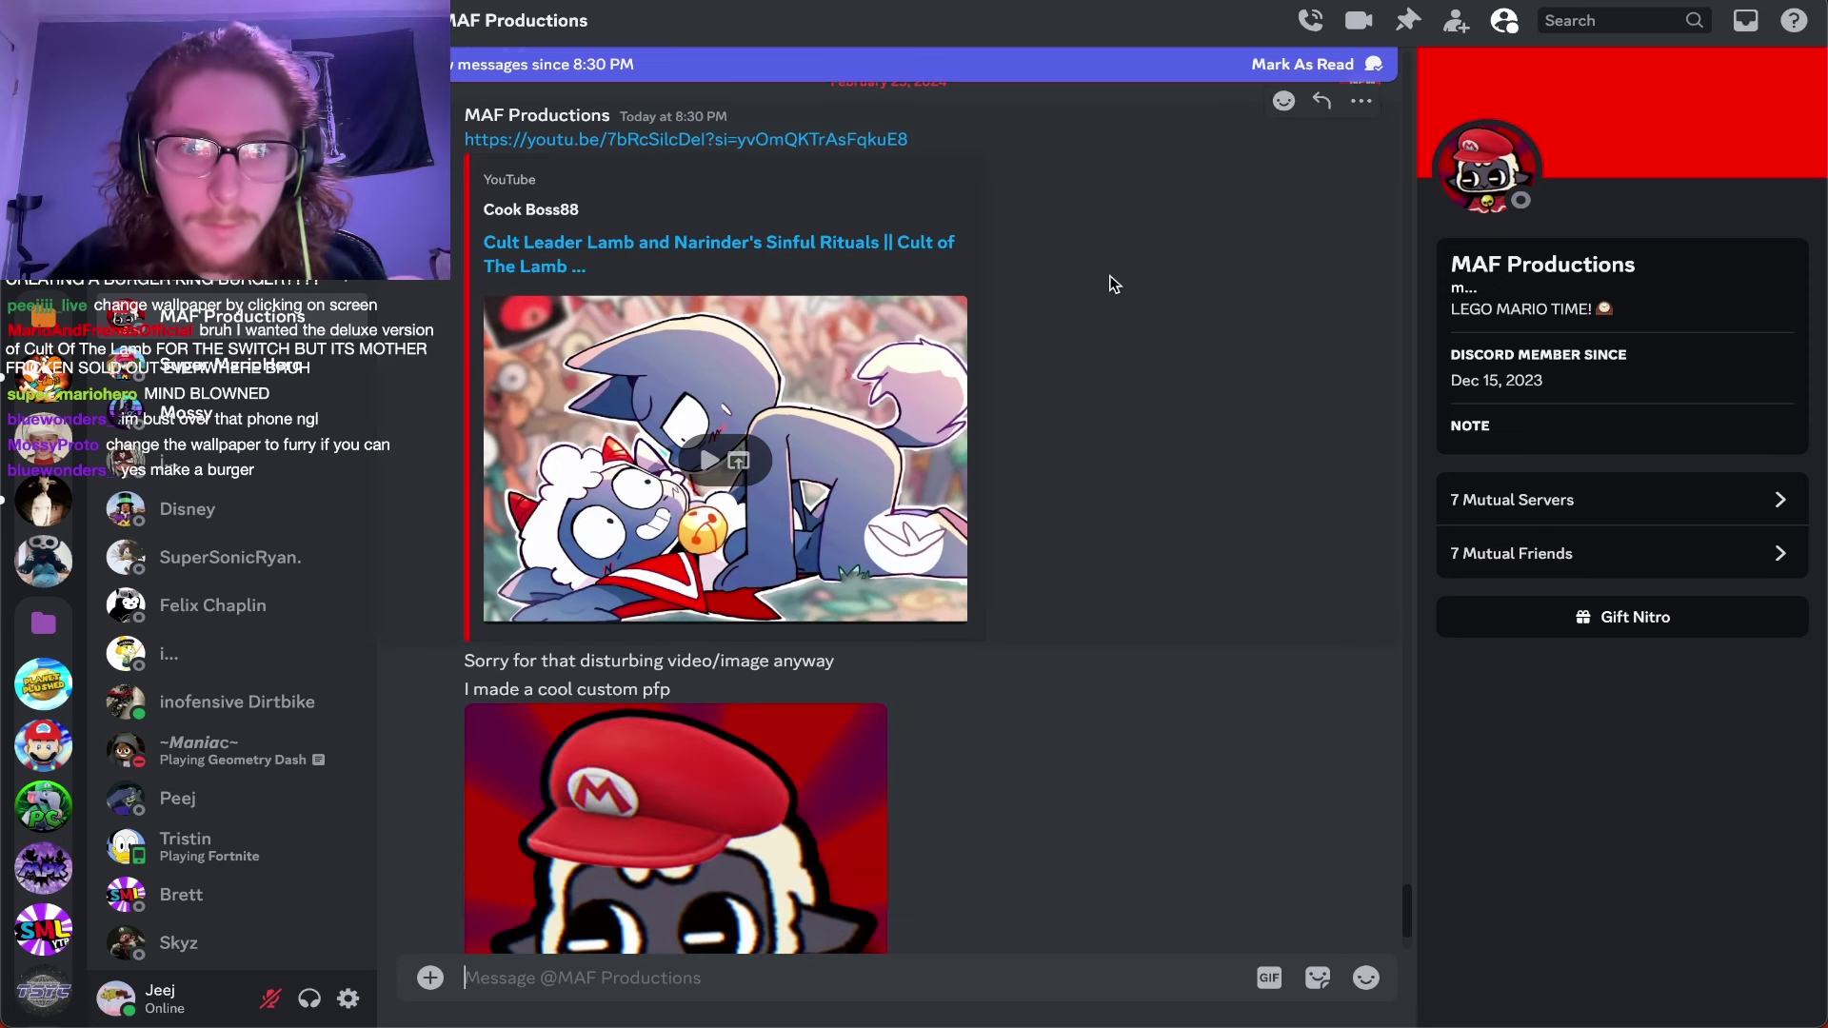
scroll(1078, 659, up, 2)
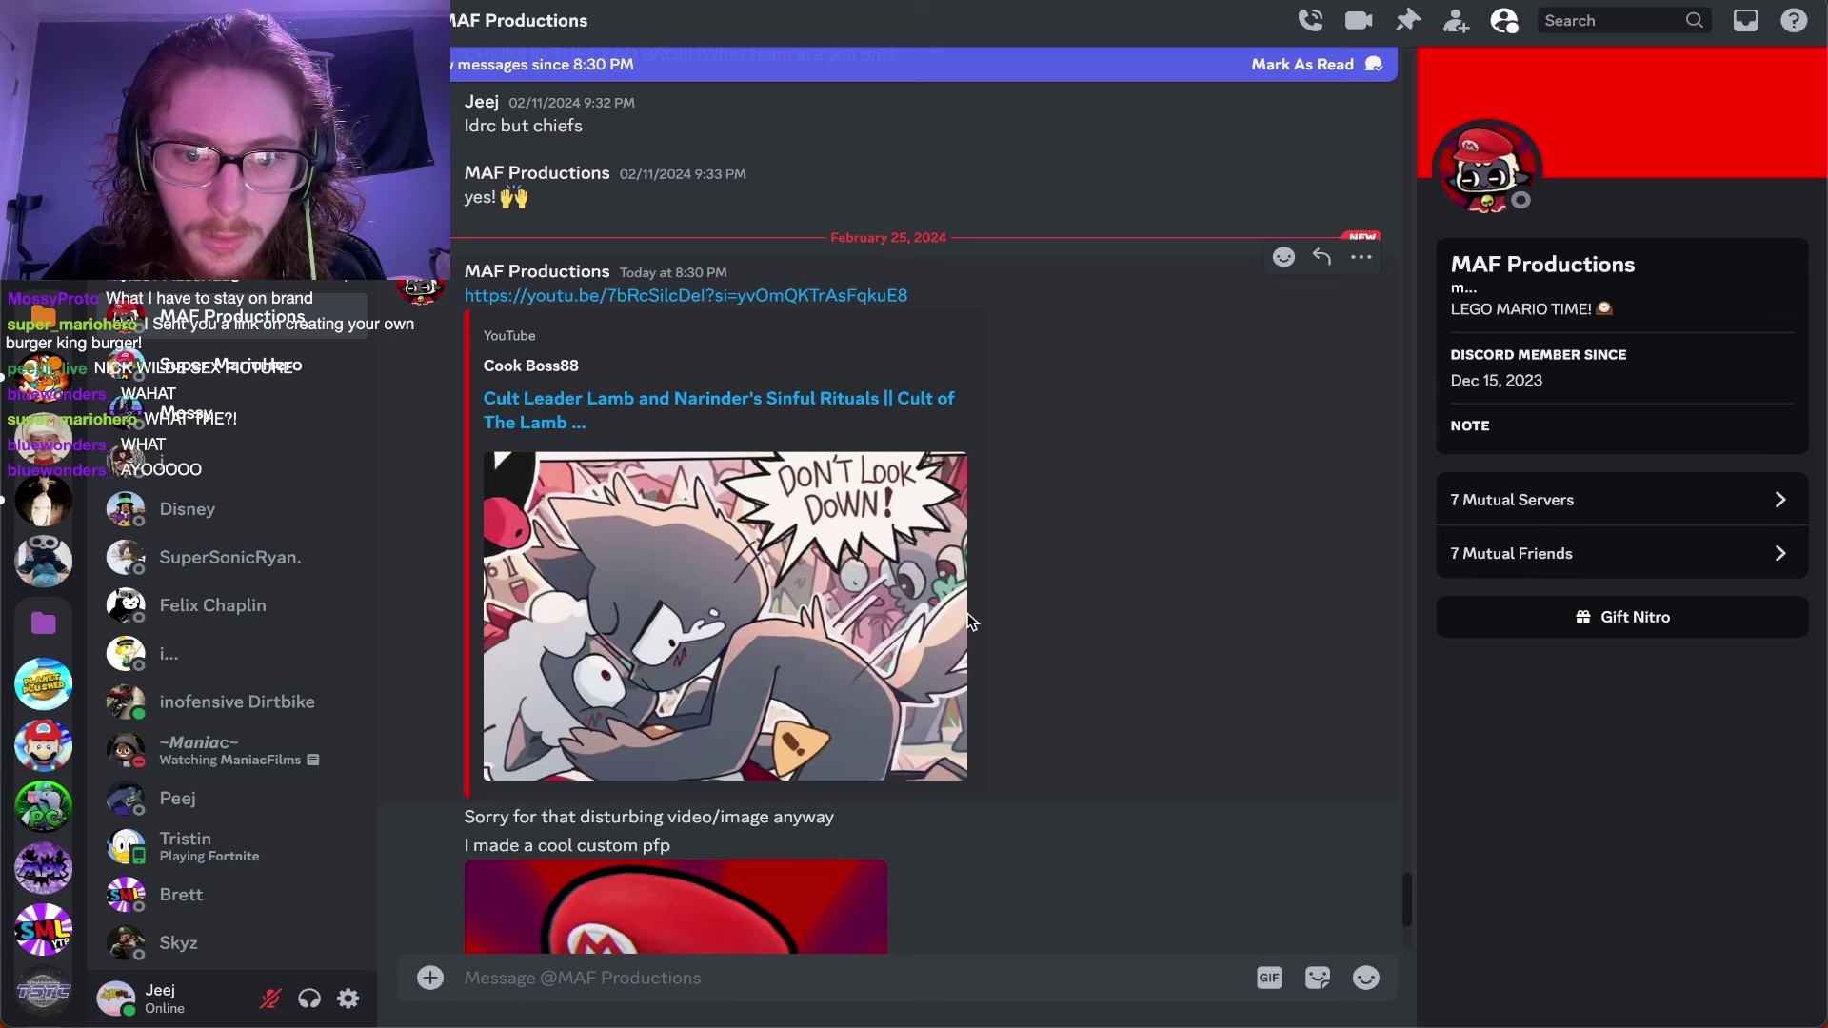
Step: Pause the embedded Cult of the Lamb video in the chat
mouse_move(697, 586)
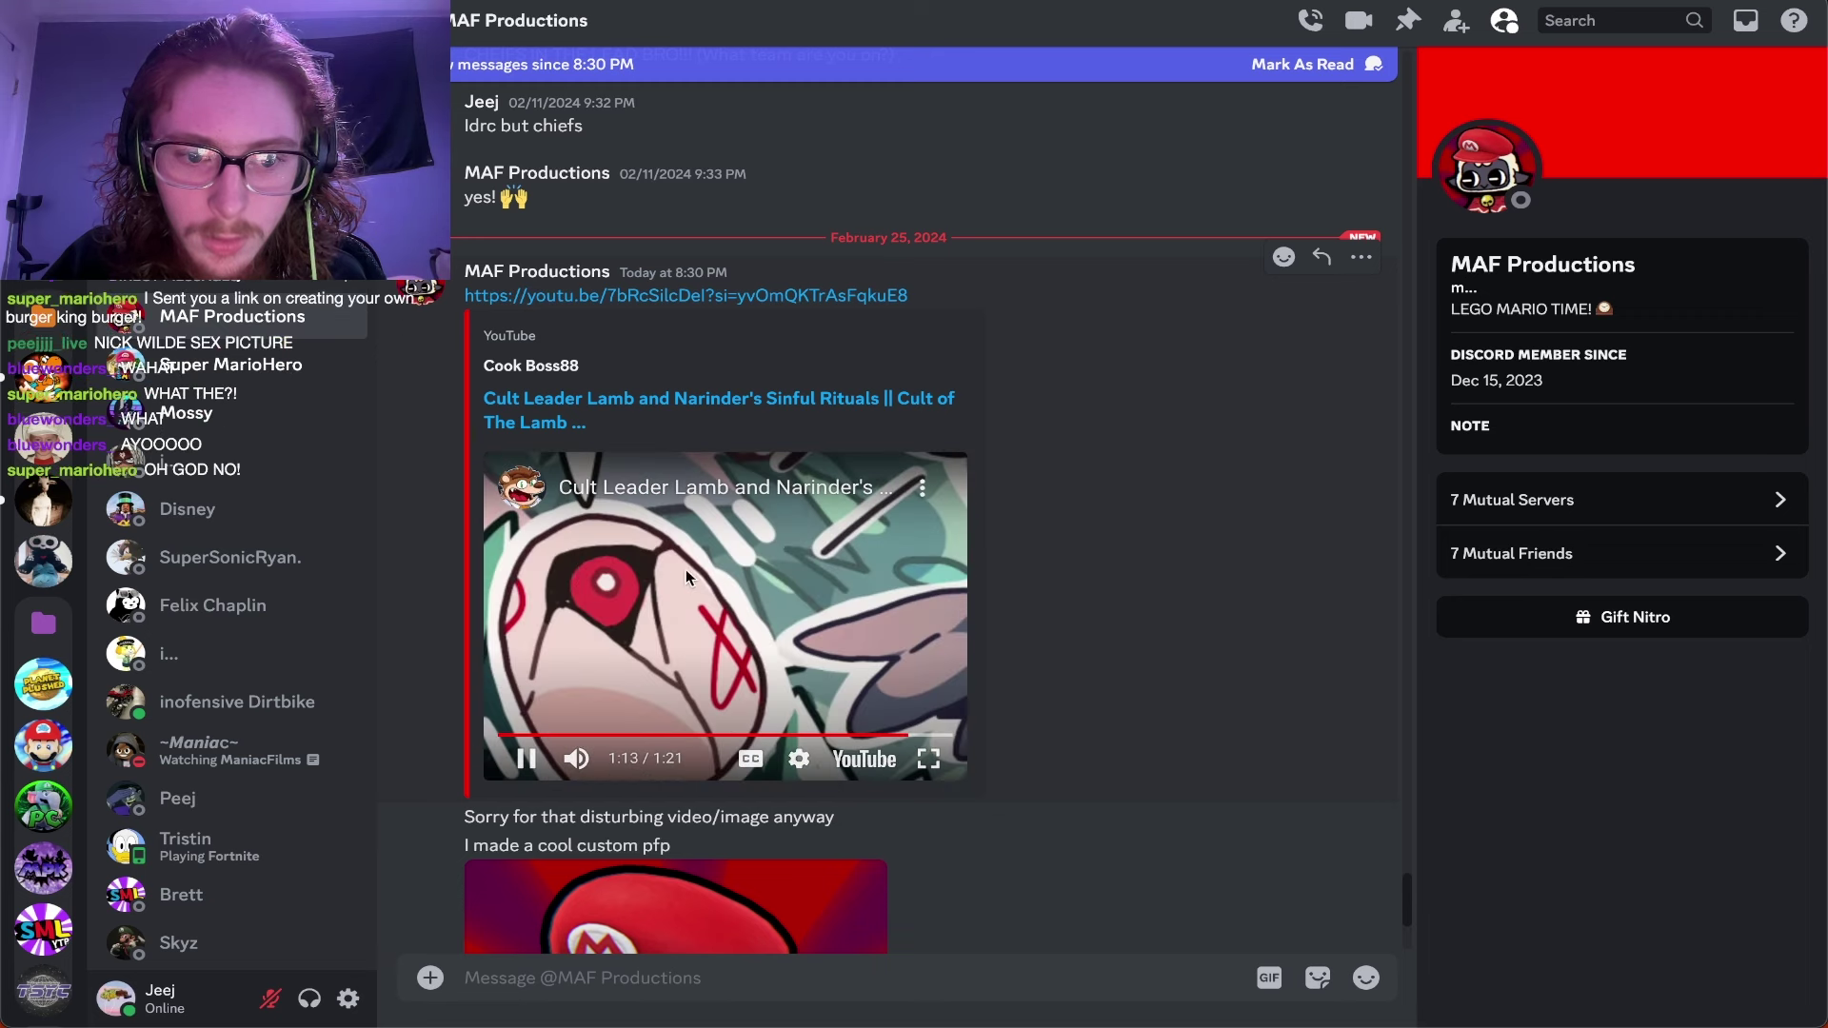
click(700, 573)
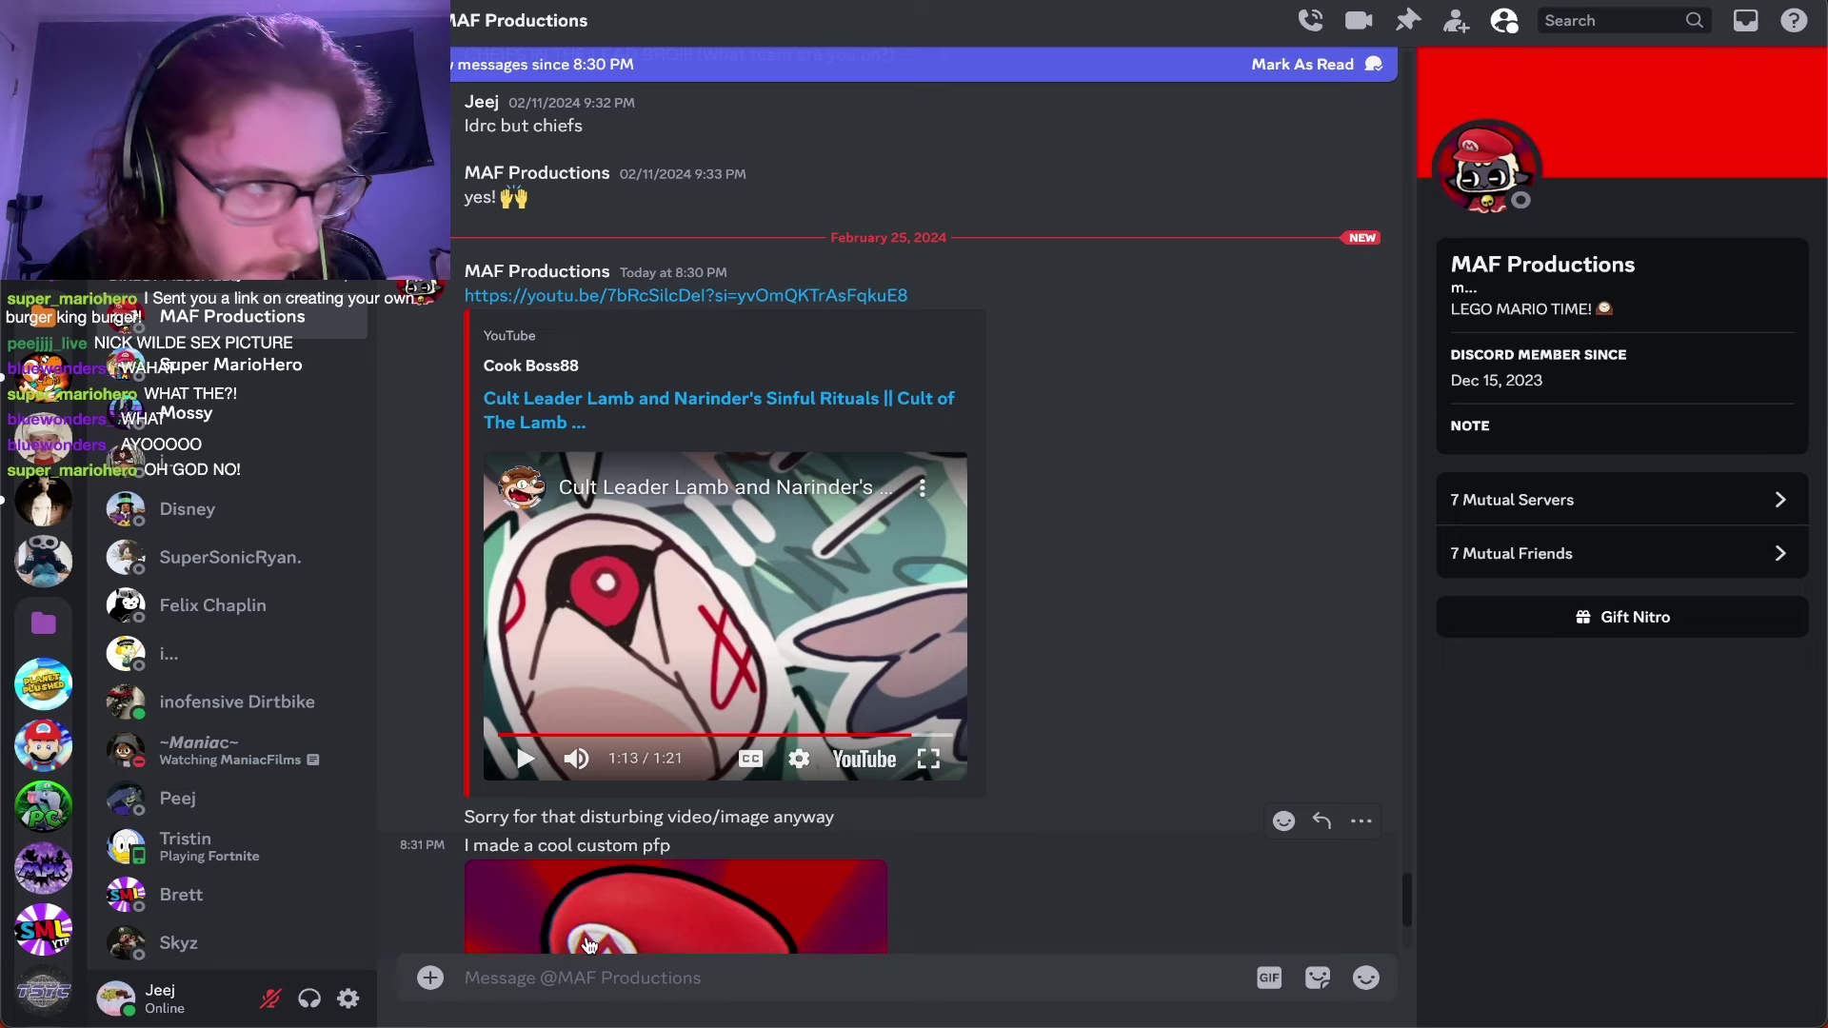
scroll(480, 907, down, 4)
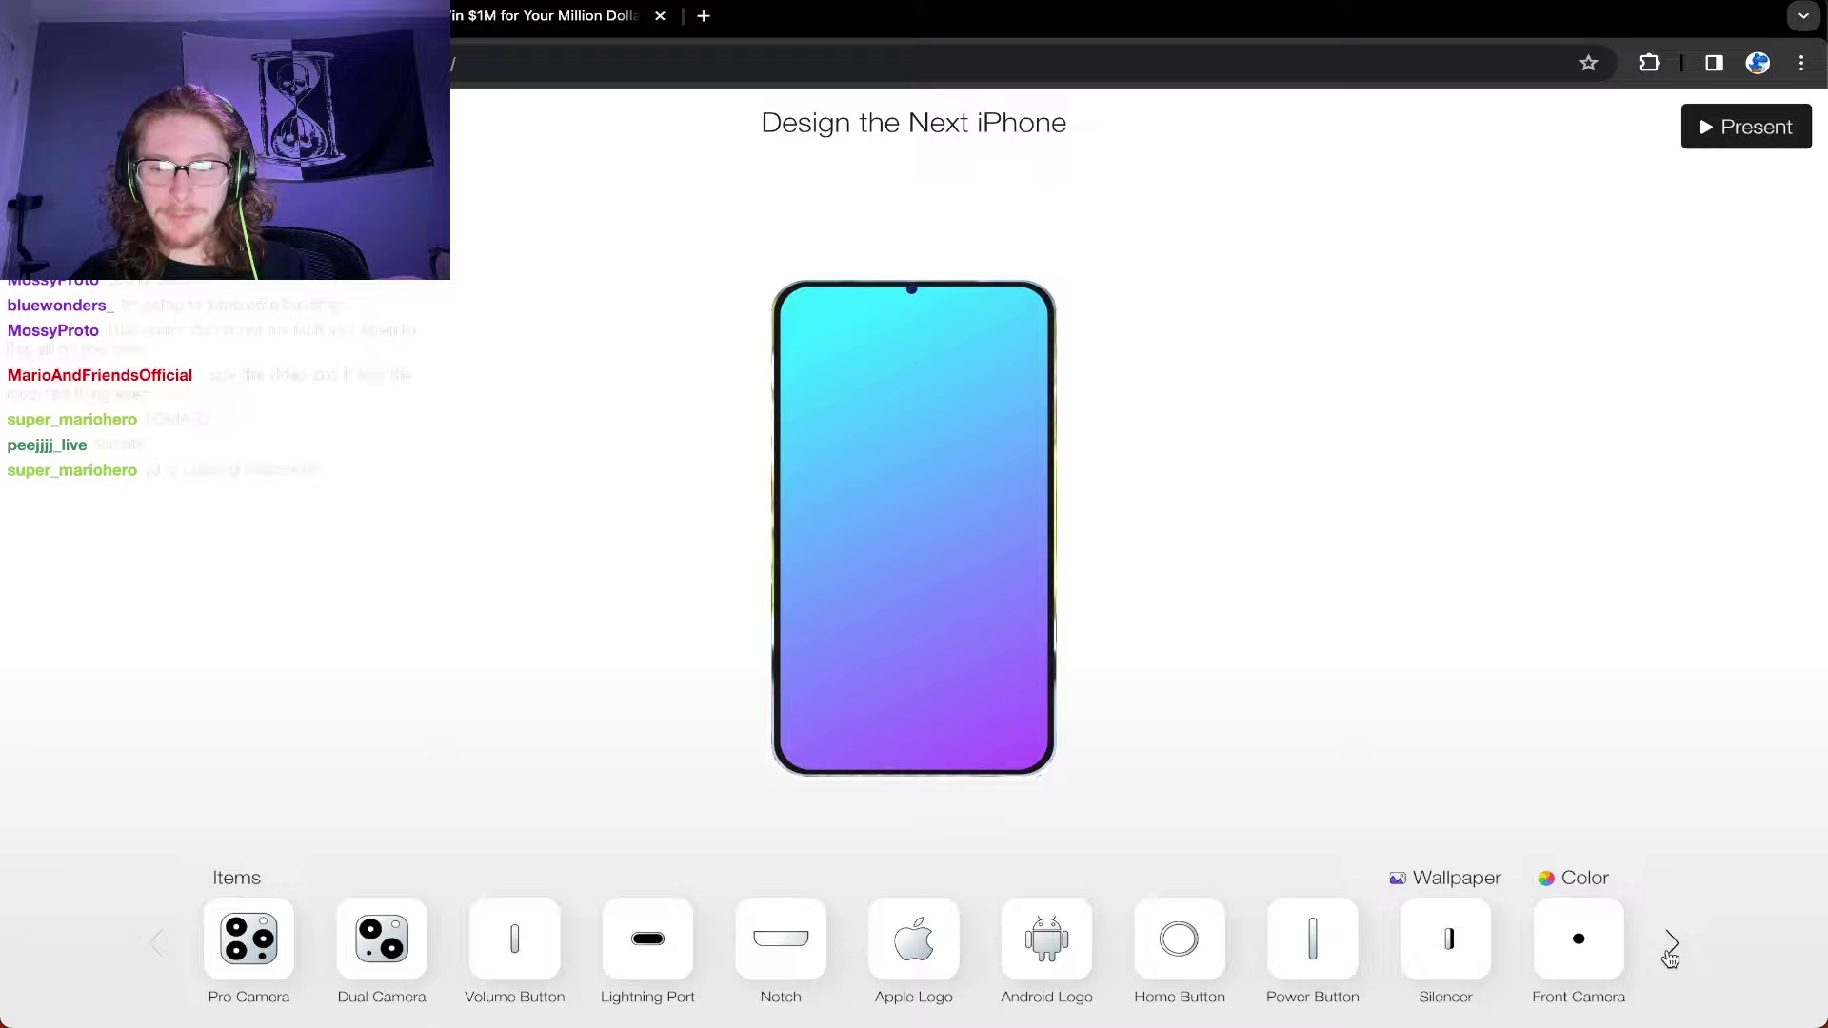
Step: Page the item tray forward to its last page and turn the phone to a side view
click(1671, 942)
mouse_move(1448, 751)
mouse_down()
mouse_move(1258, 738)
mouse_move(1238, 678)
mouse_move(1032, 647)
mouse_move(1048, 723)
mouse_up()
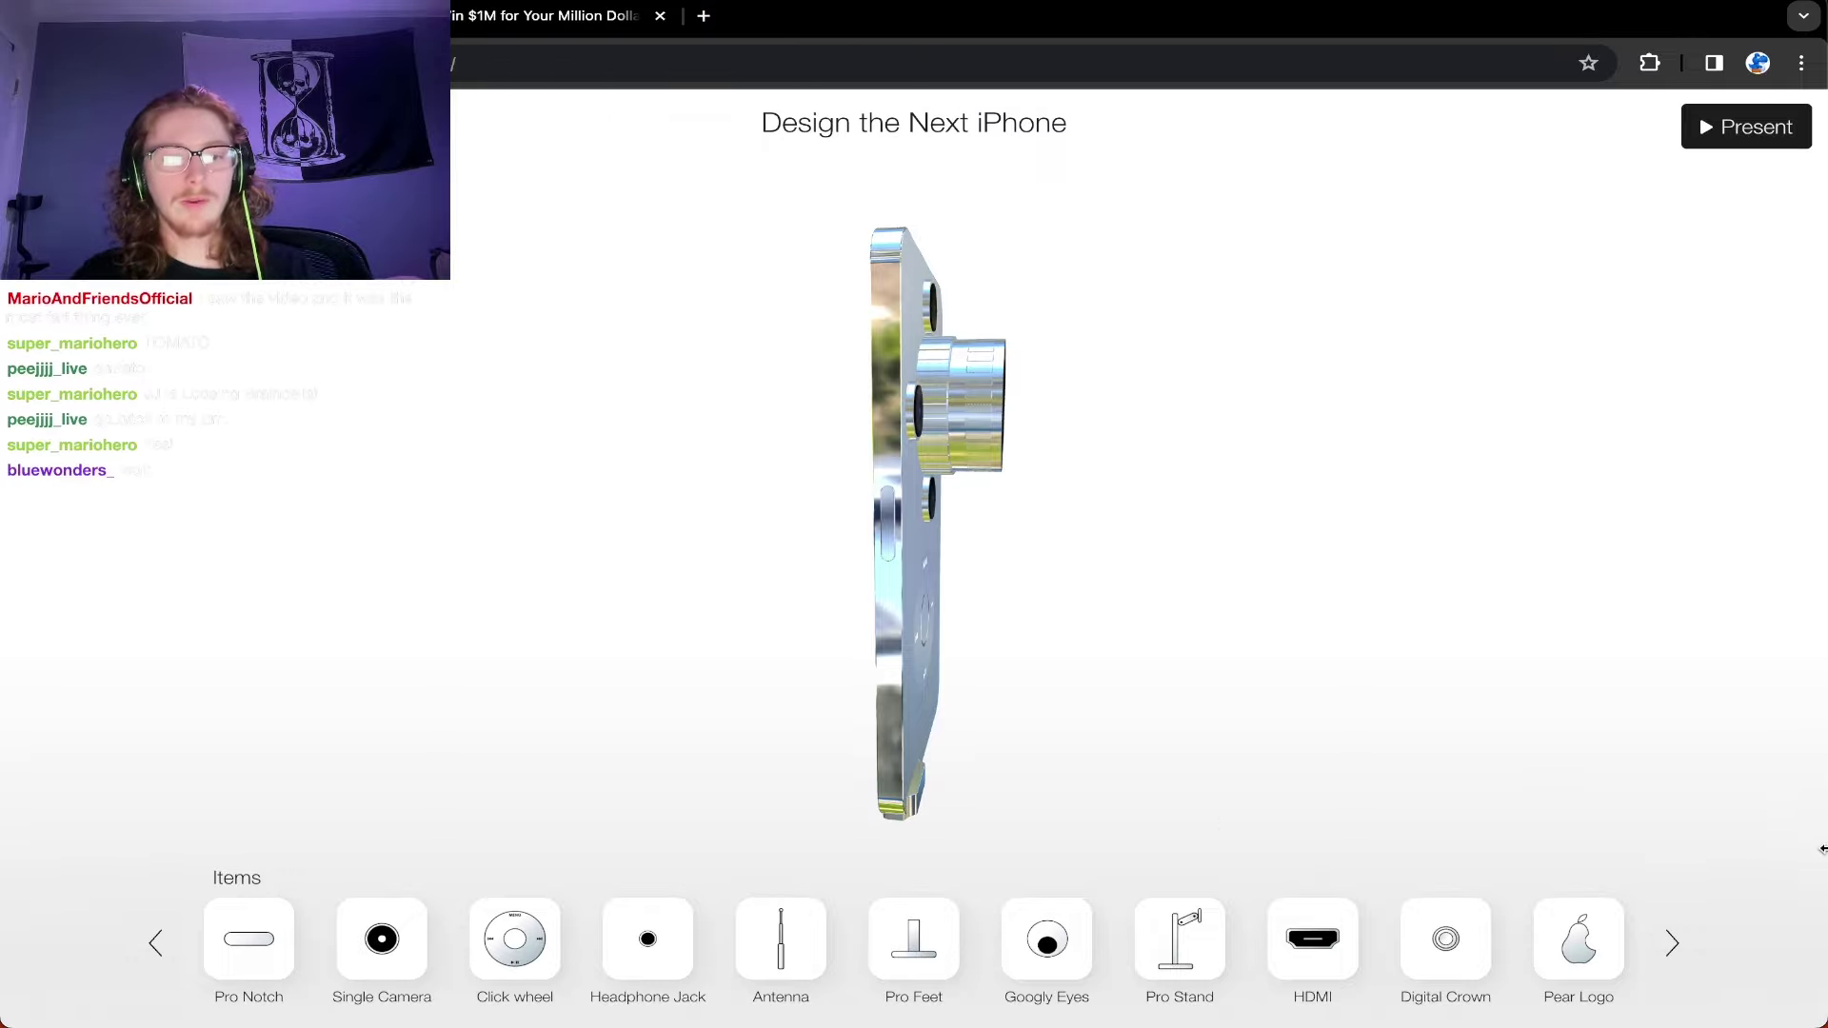
click(1668, 943)
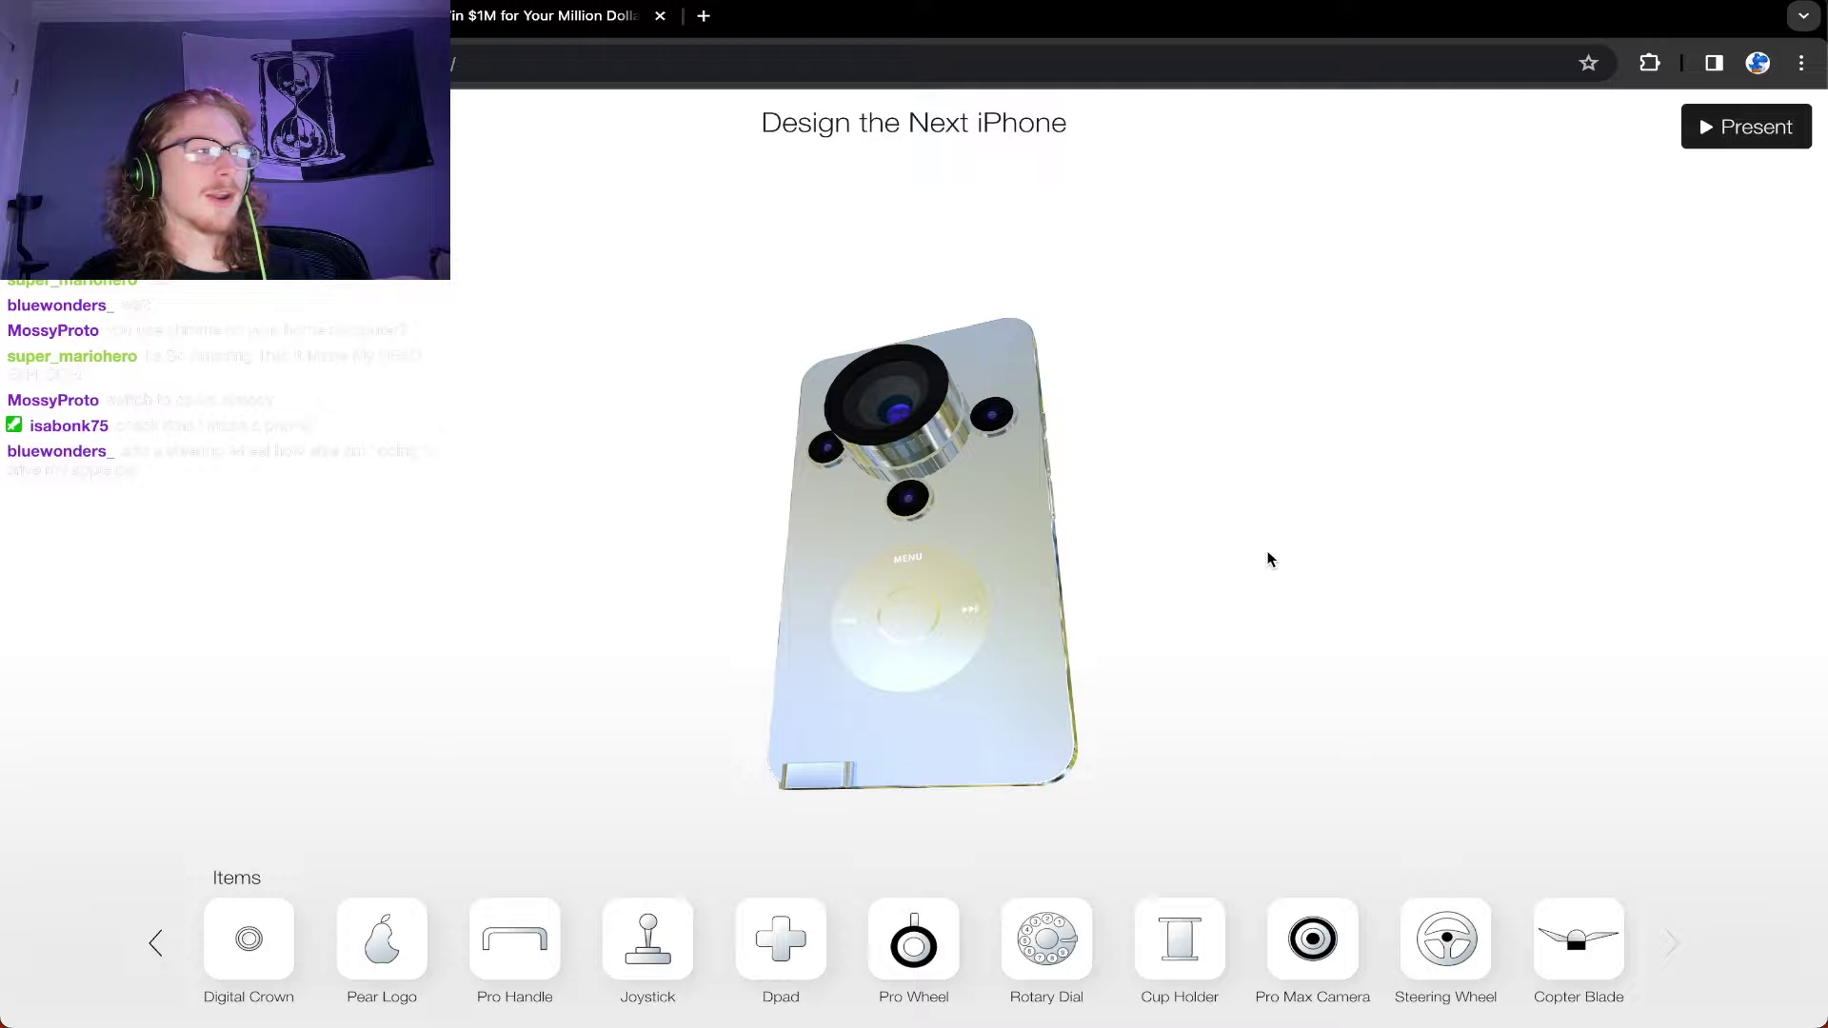
Step: Turn the phone face-on, then rotate it to inspect the ringed camera and click wheel on the back
click(1415, 914)
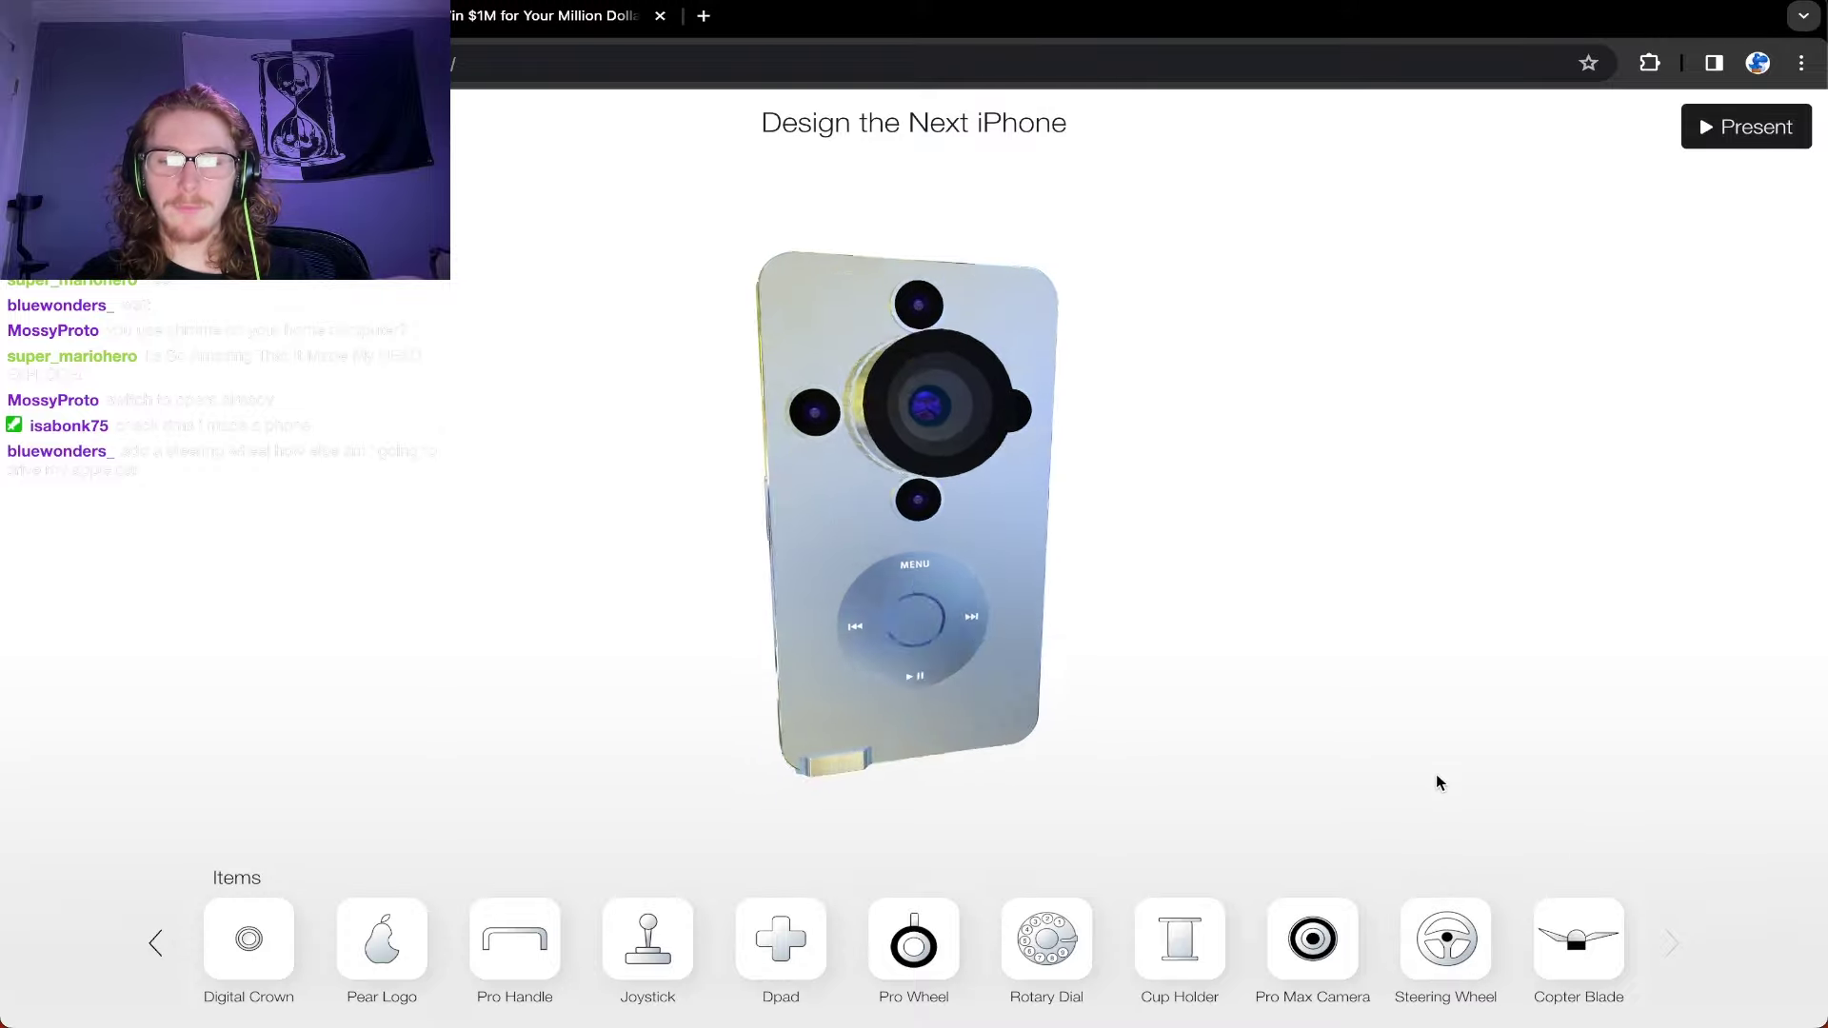
mouse_move(1393, 779)
mouse_down()
mouse_move(940, 501)
mouse_move(992, 545)
mouse_move(1129, 541)
mouse_move(781, 303)
mouse_up()
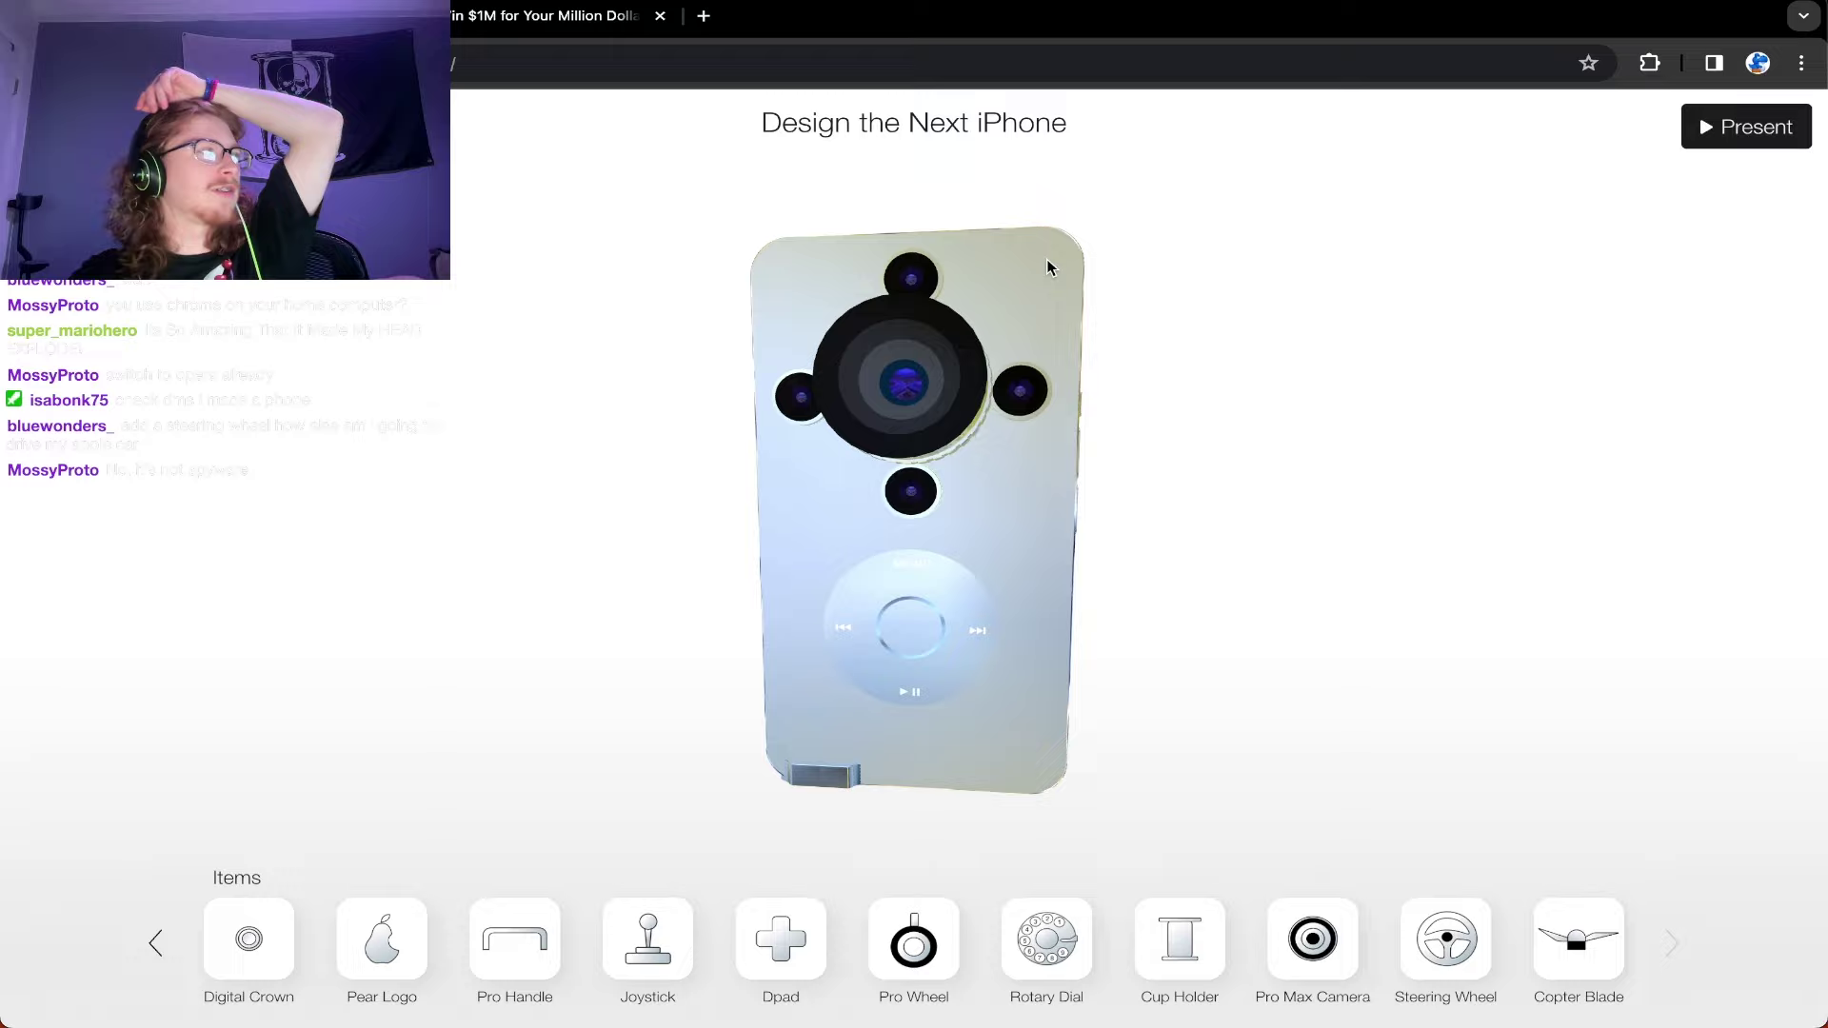
mouse_move(1197, 480)
mouse_down()
mouse_move(1237, 448)
mouse_move(1212, 437)
mouse_move(1232, 318)
mouse_up()
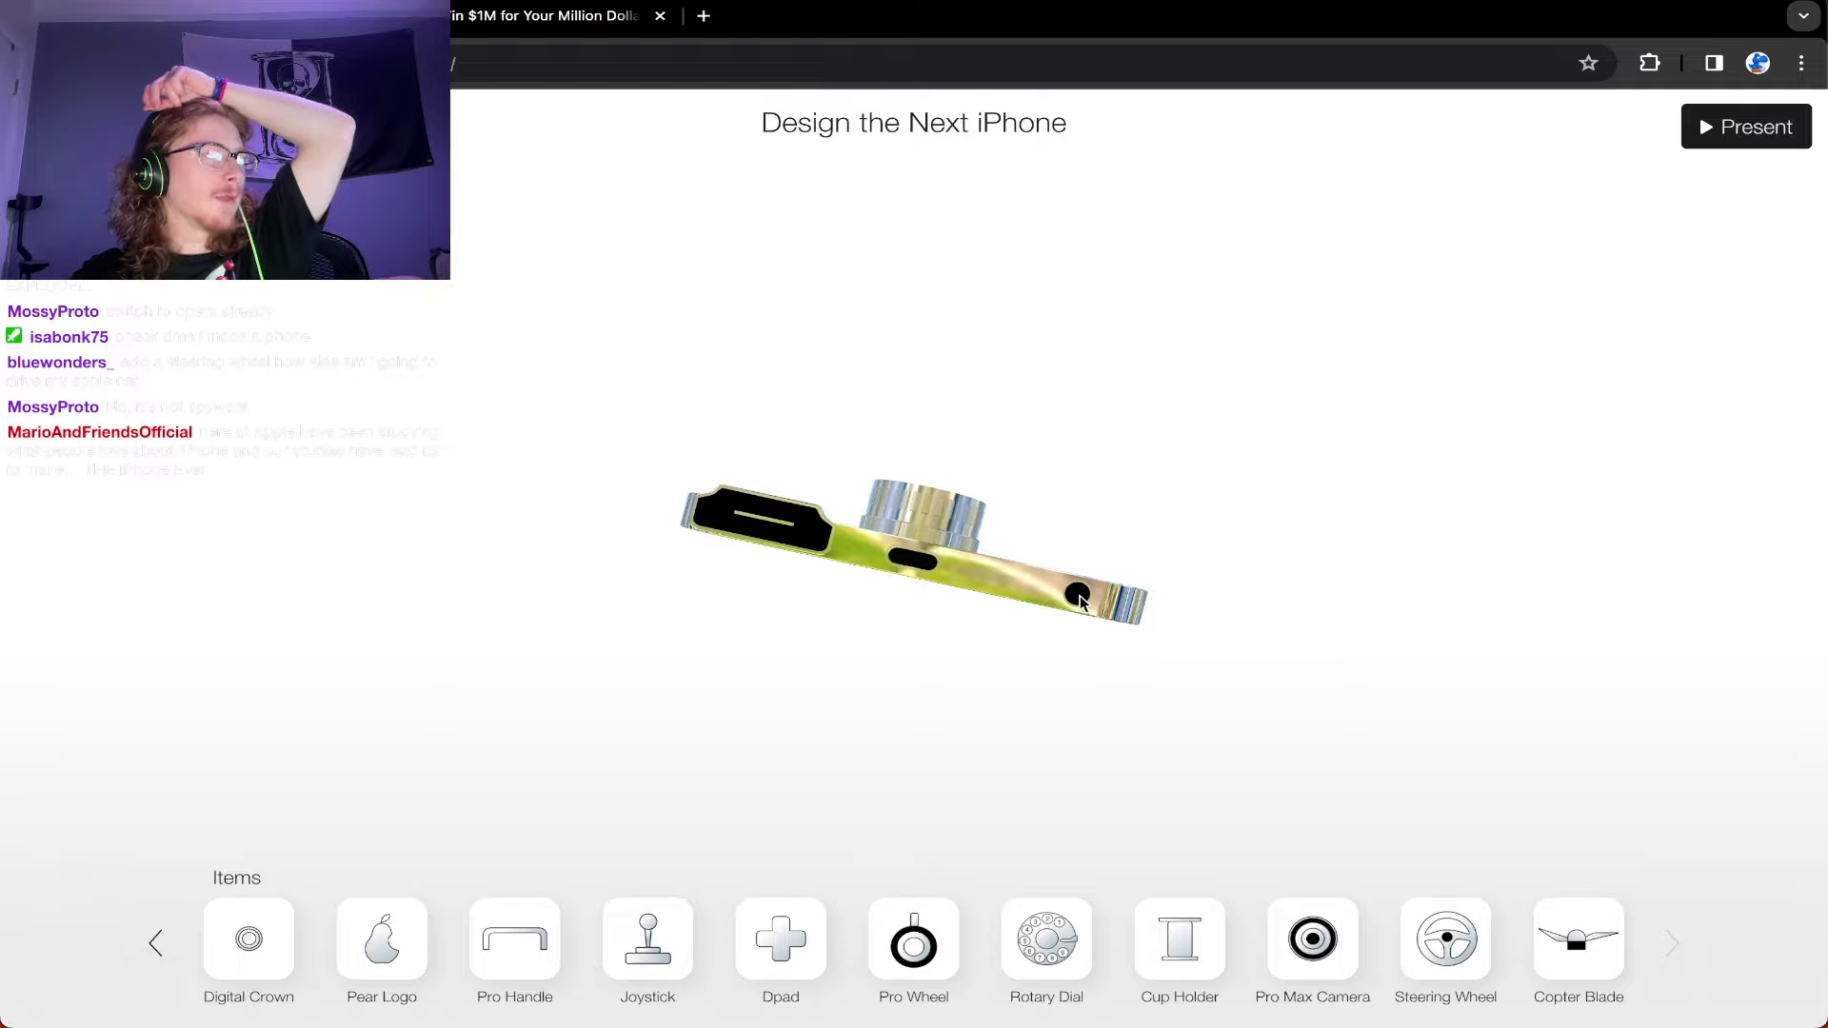
drag(1139, 461, 1107, 608)
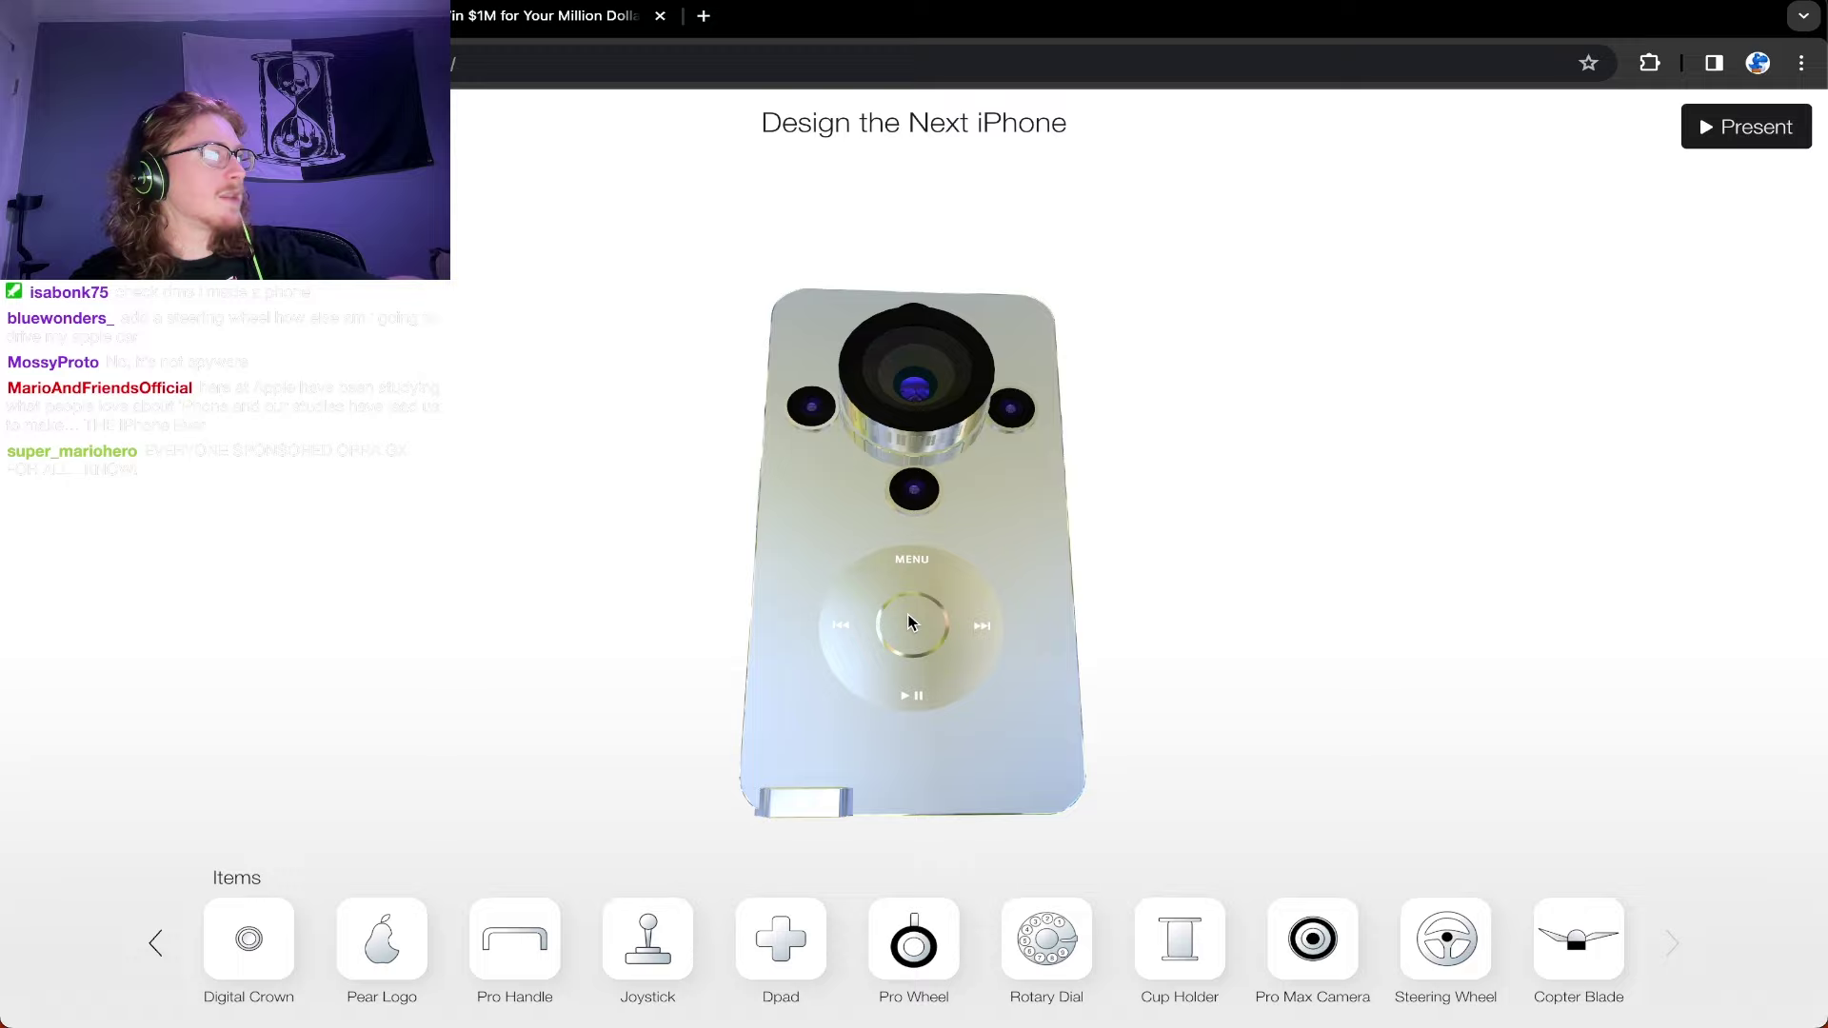
Step: Try a cup holder, remove it, and place an Apple logo on the back's lower-right corner
click(1179, 942)
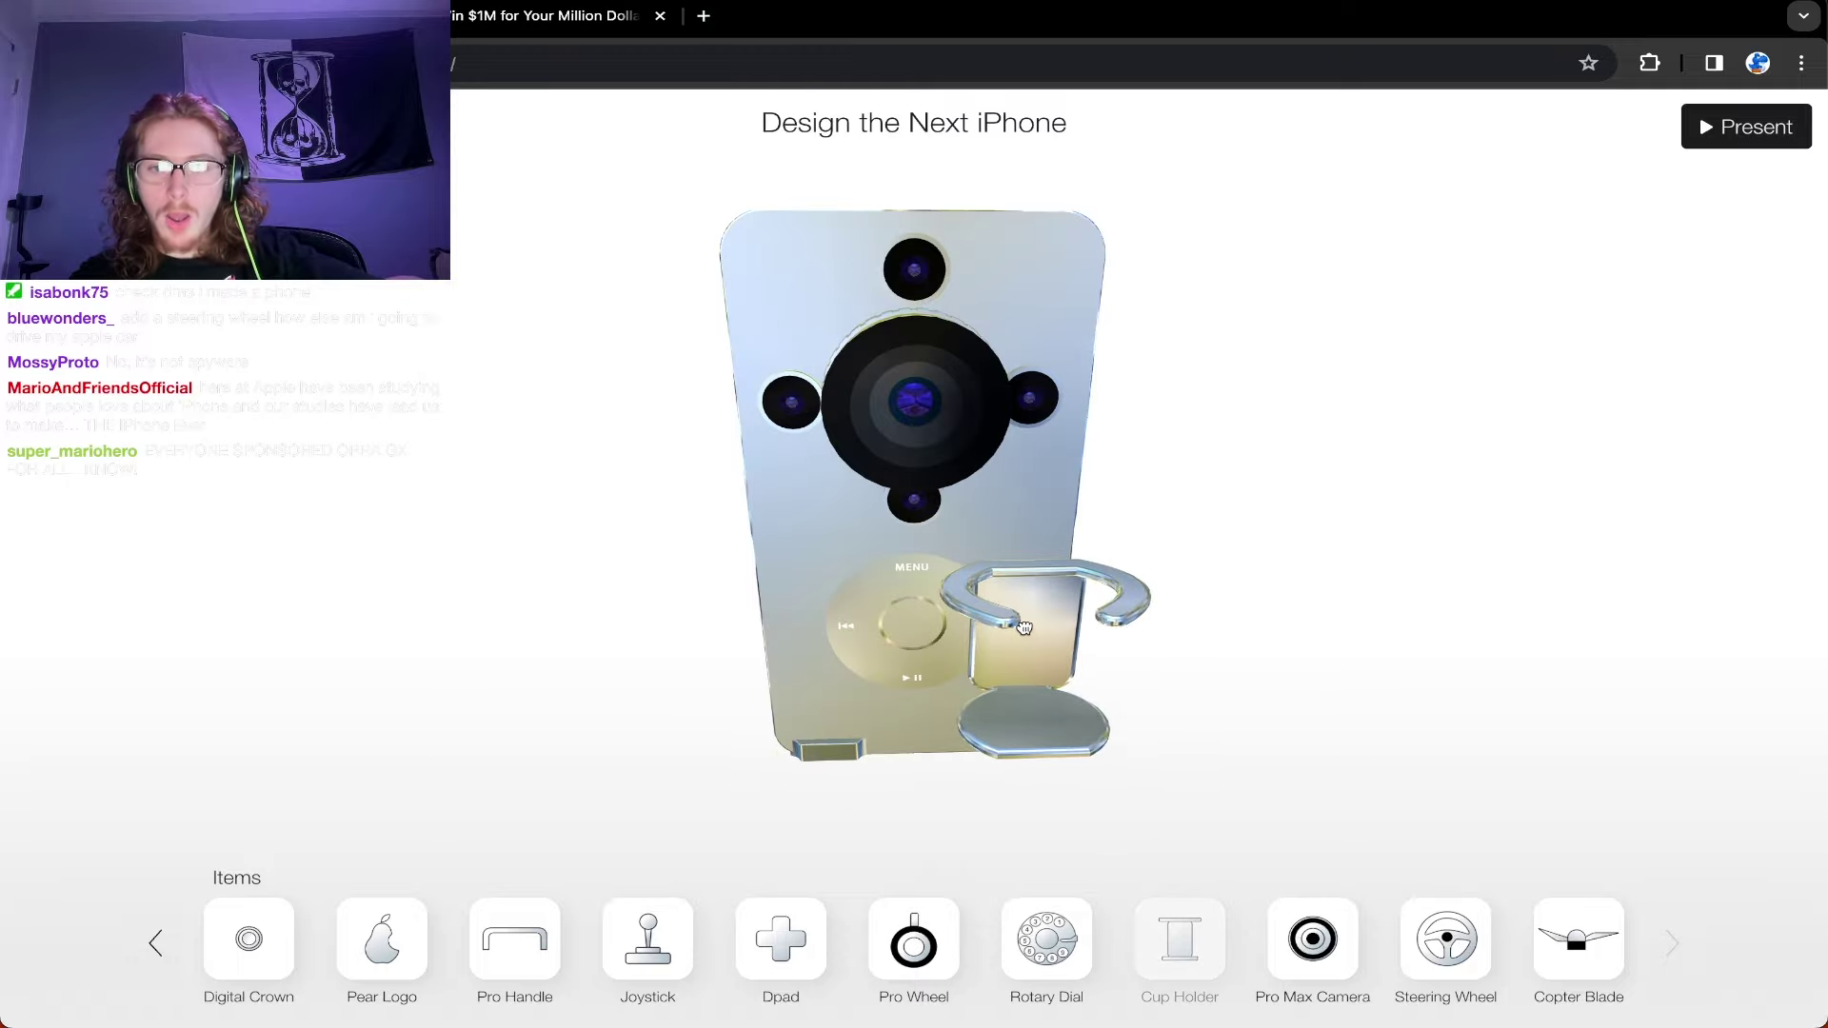
mouse_move(1025, 627)
mouse_down()
mouse_move(991, 838)
mouse_move(1048, 938)
mouse_up()
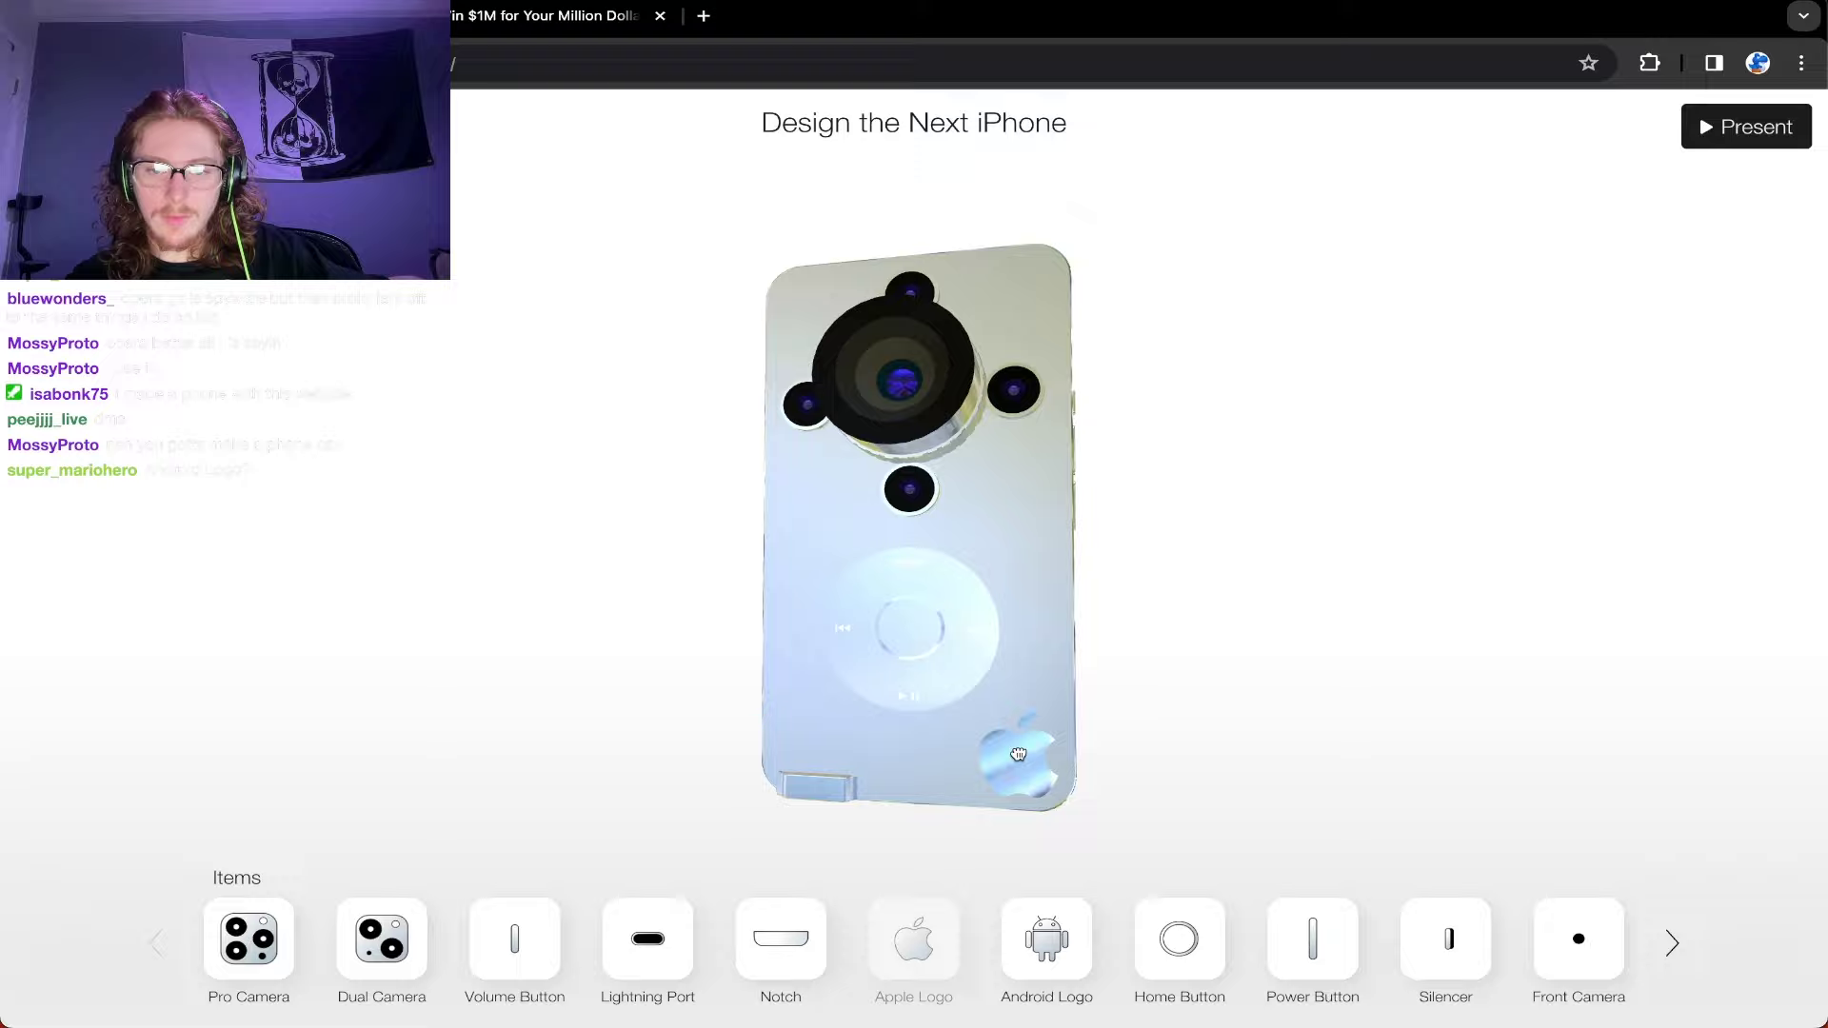
drag(1017, 754, 1024, 756)
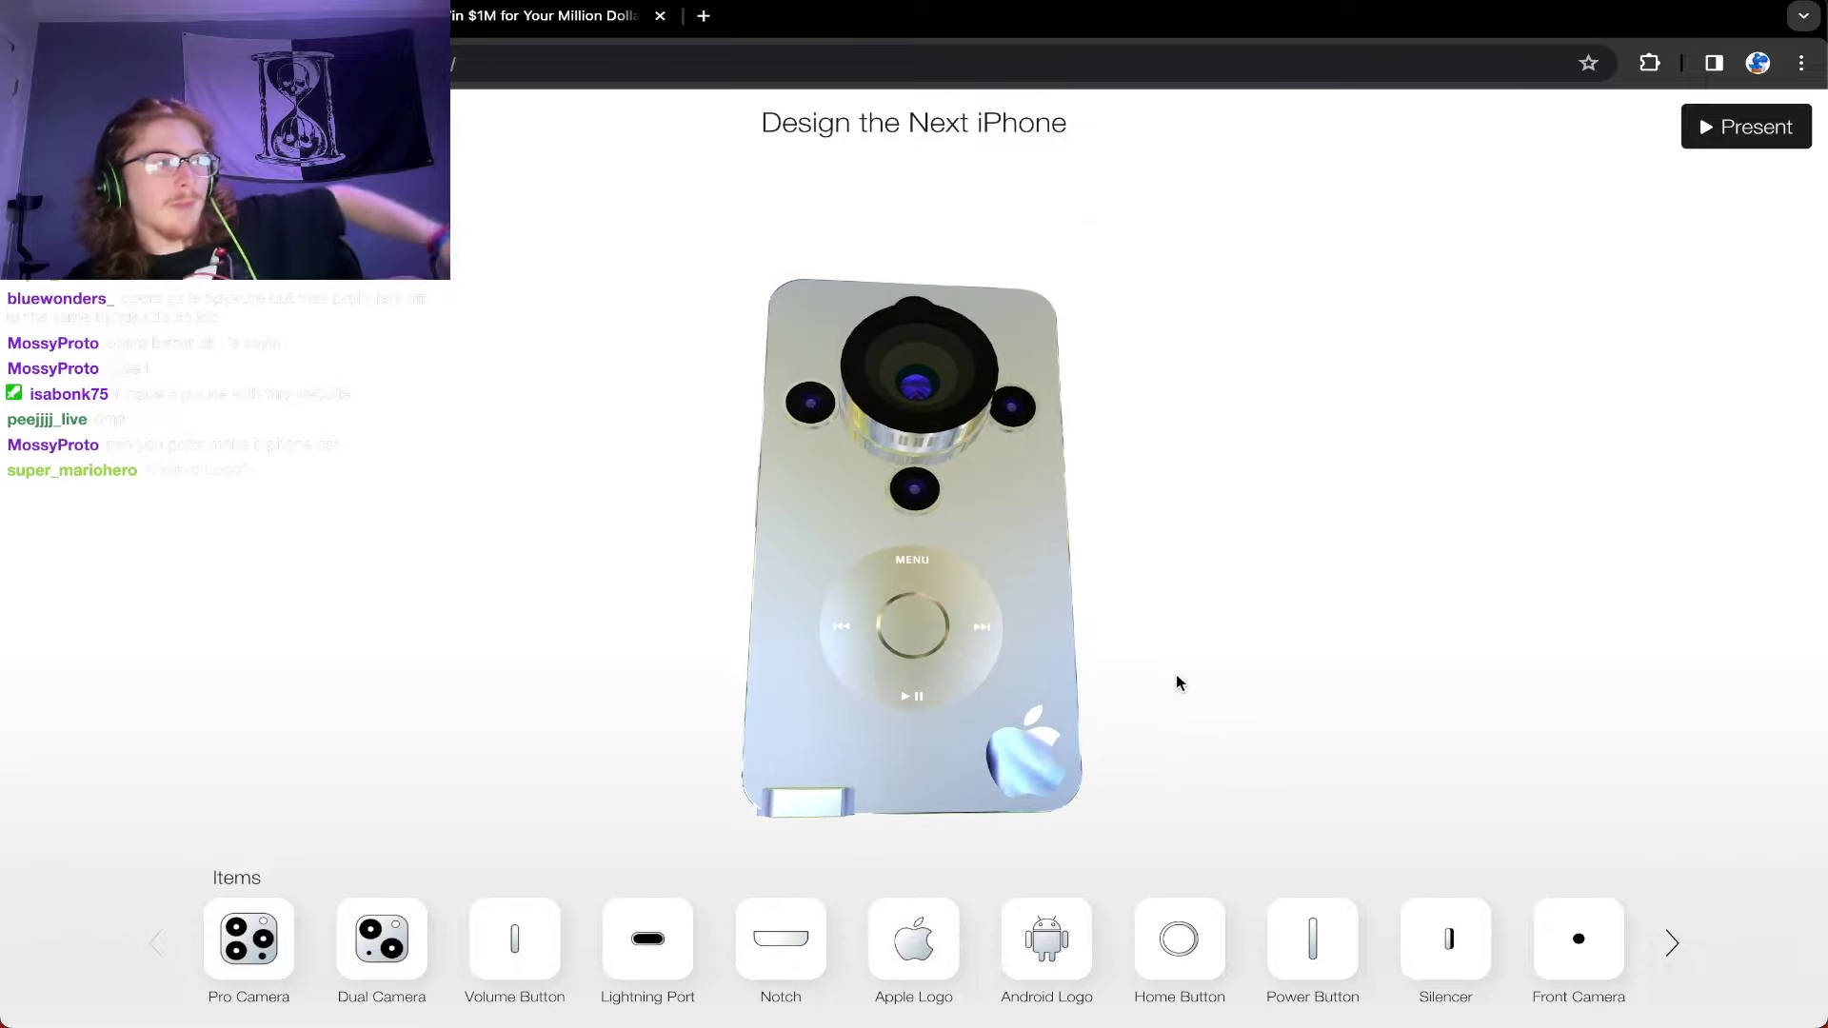
Step: Rotate the phone to a side view and page forward through the item tray
drag(1184, 763, 905, 775)
click(1673, 945)
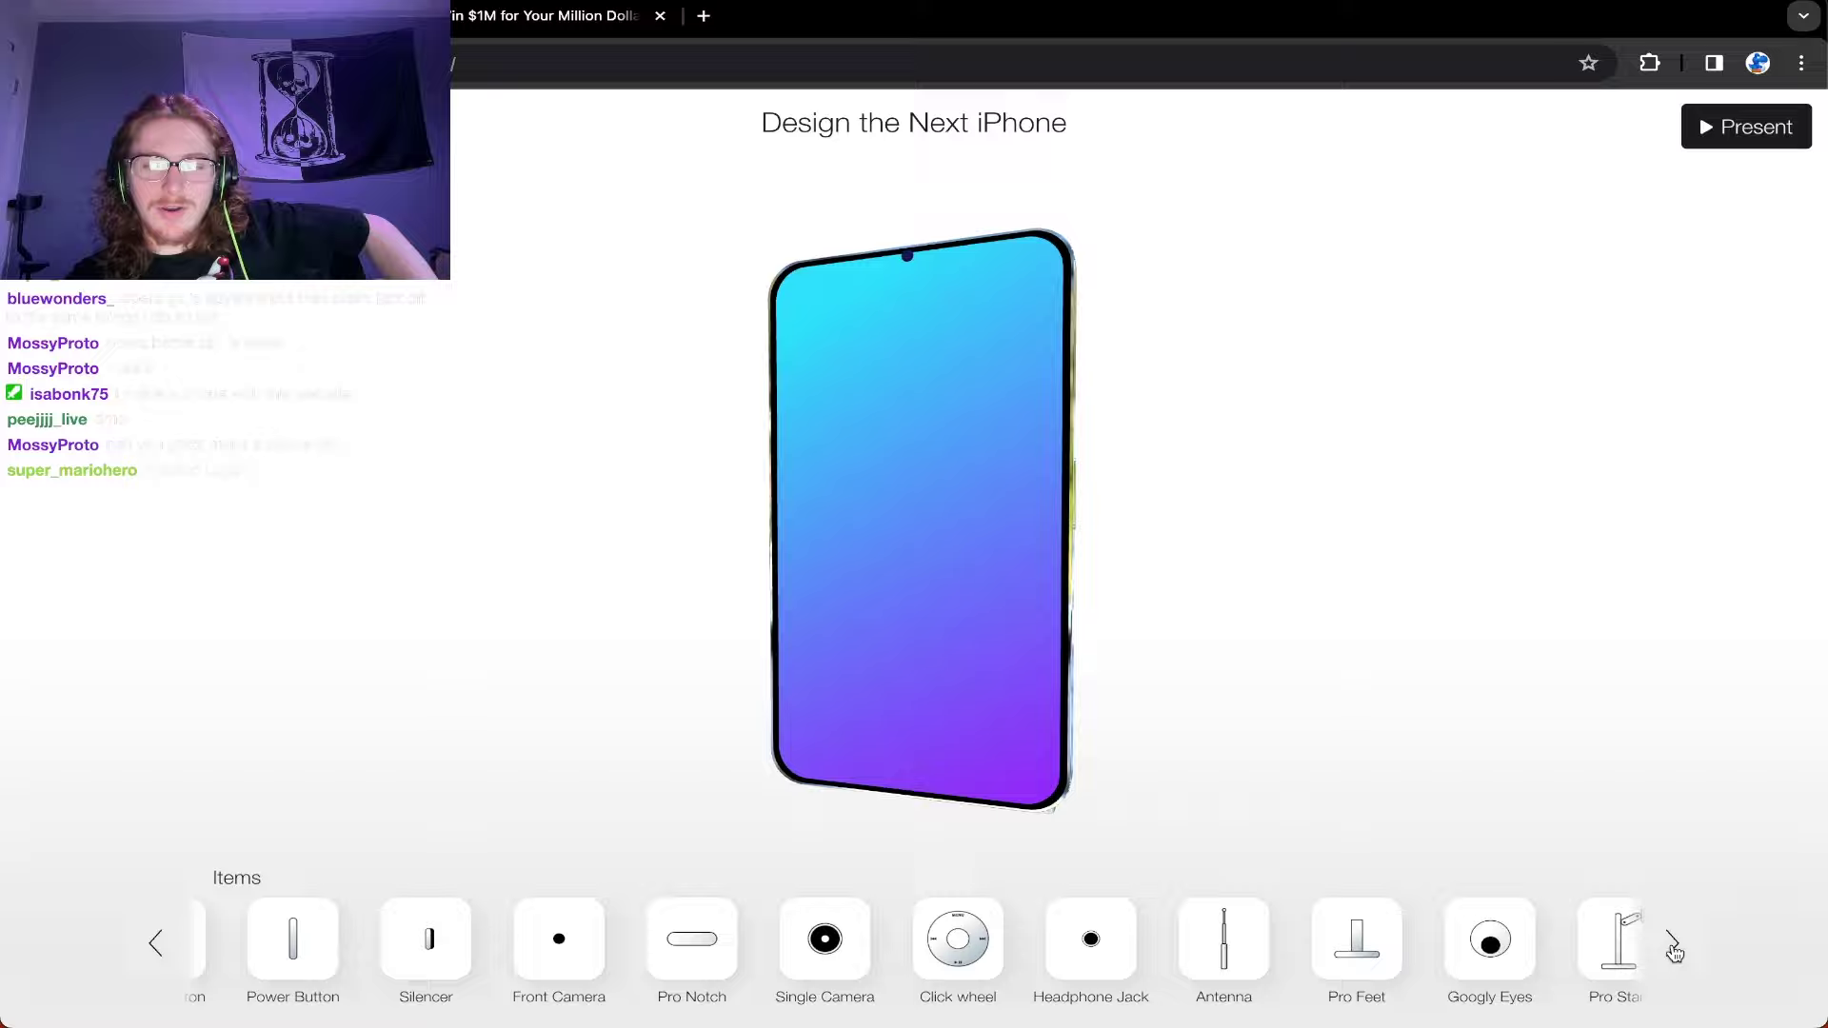
click(1673, 946)
Step: Show the finished phone in Present view as 'The all new iPhone', starting at $275
click(1746, 127)
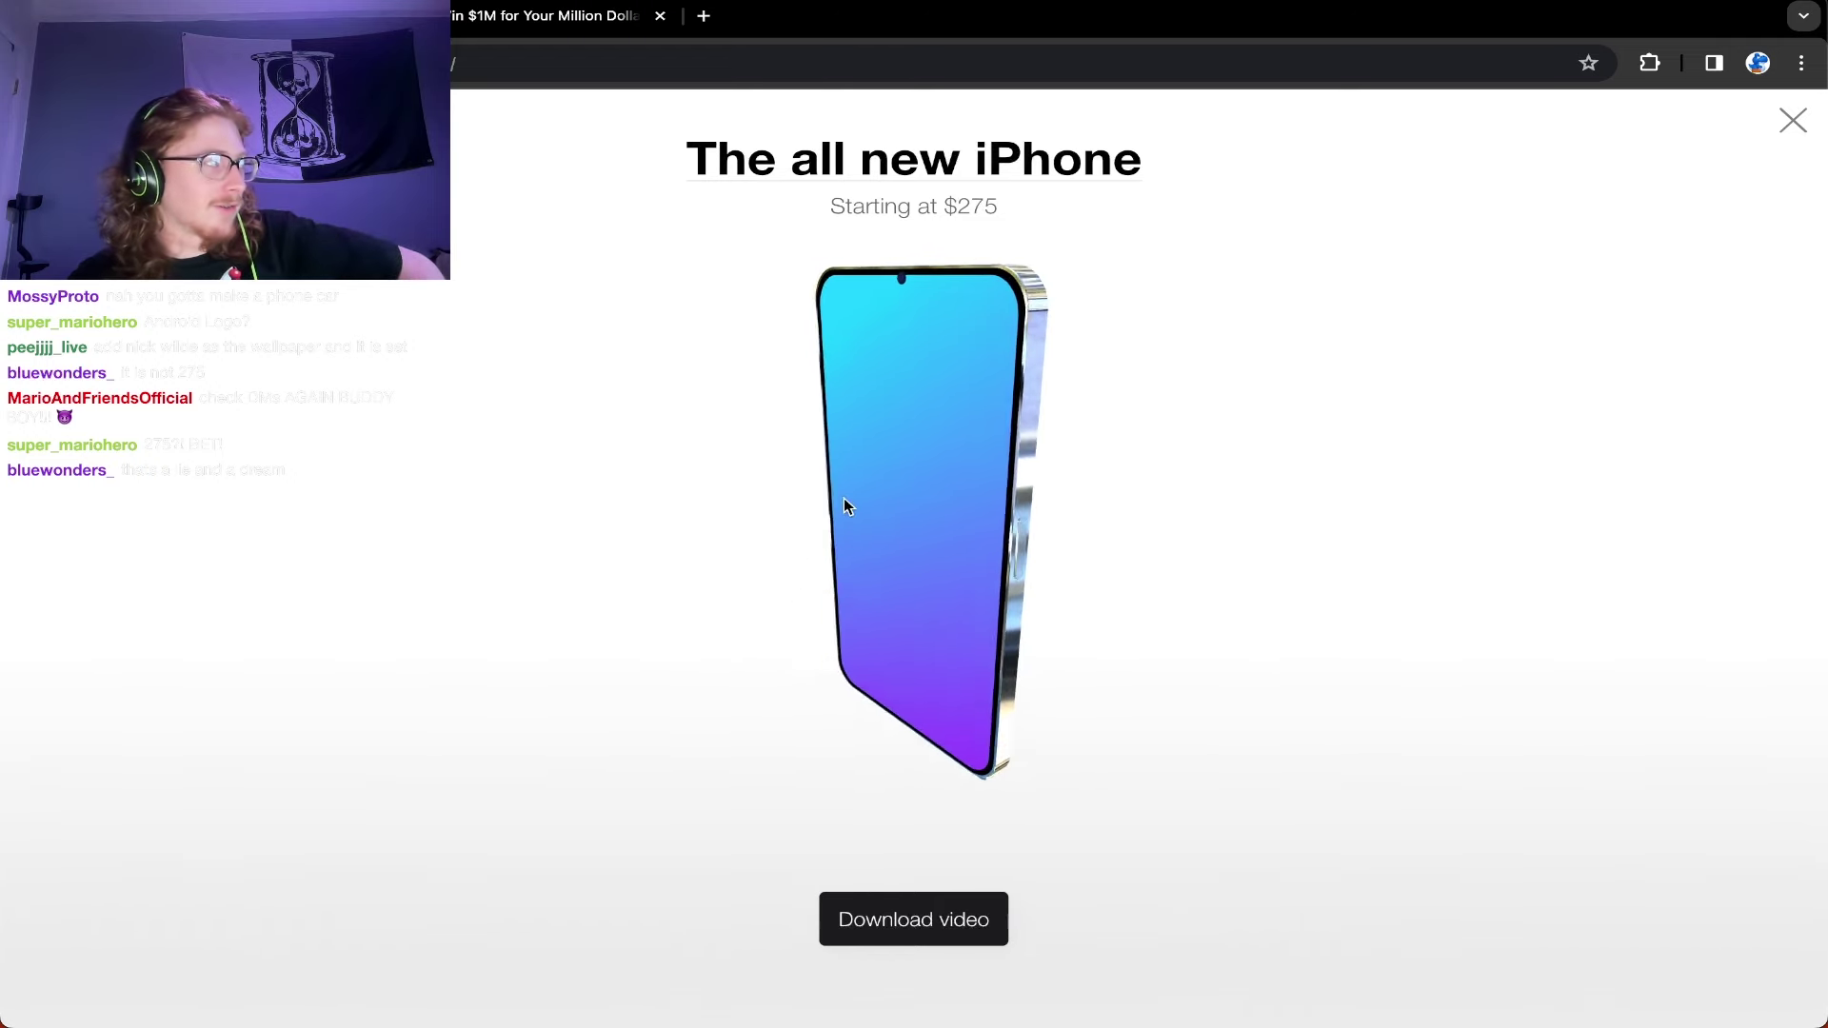
Step: Switch over to the Discord window
key(alt+Tab)
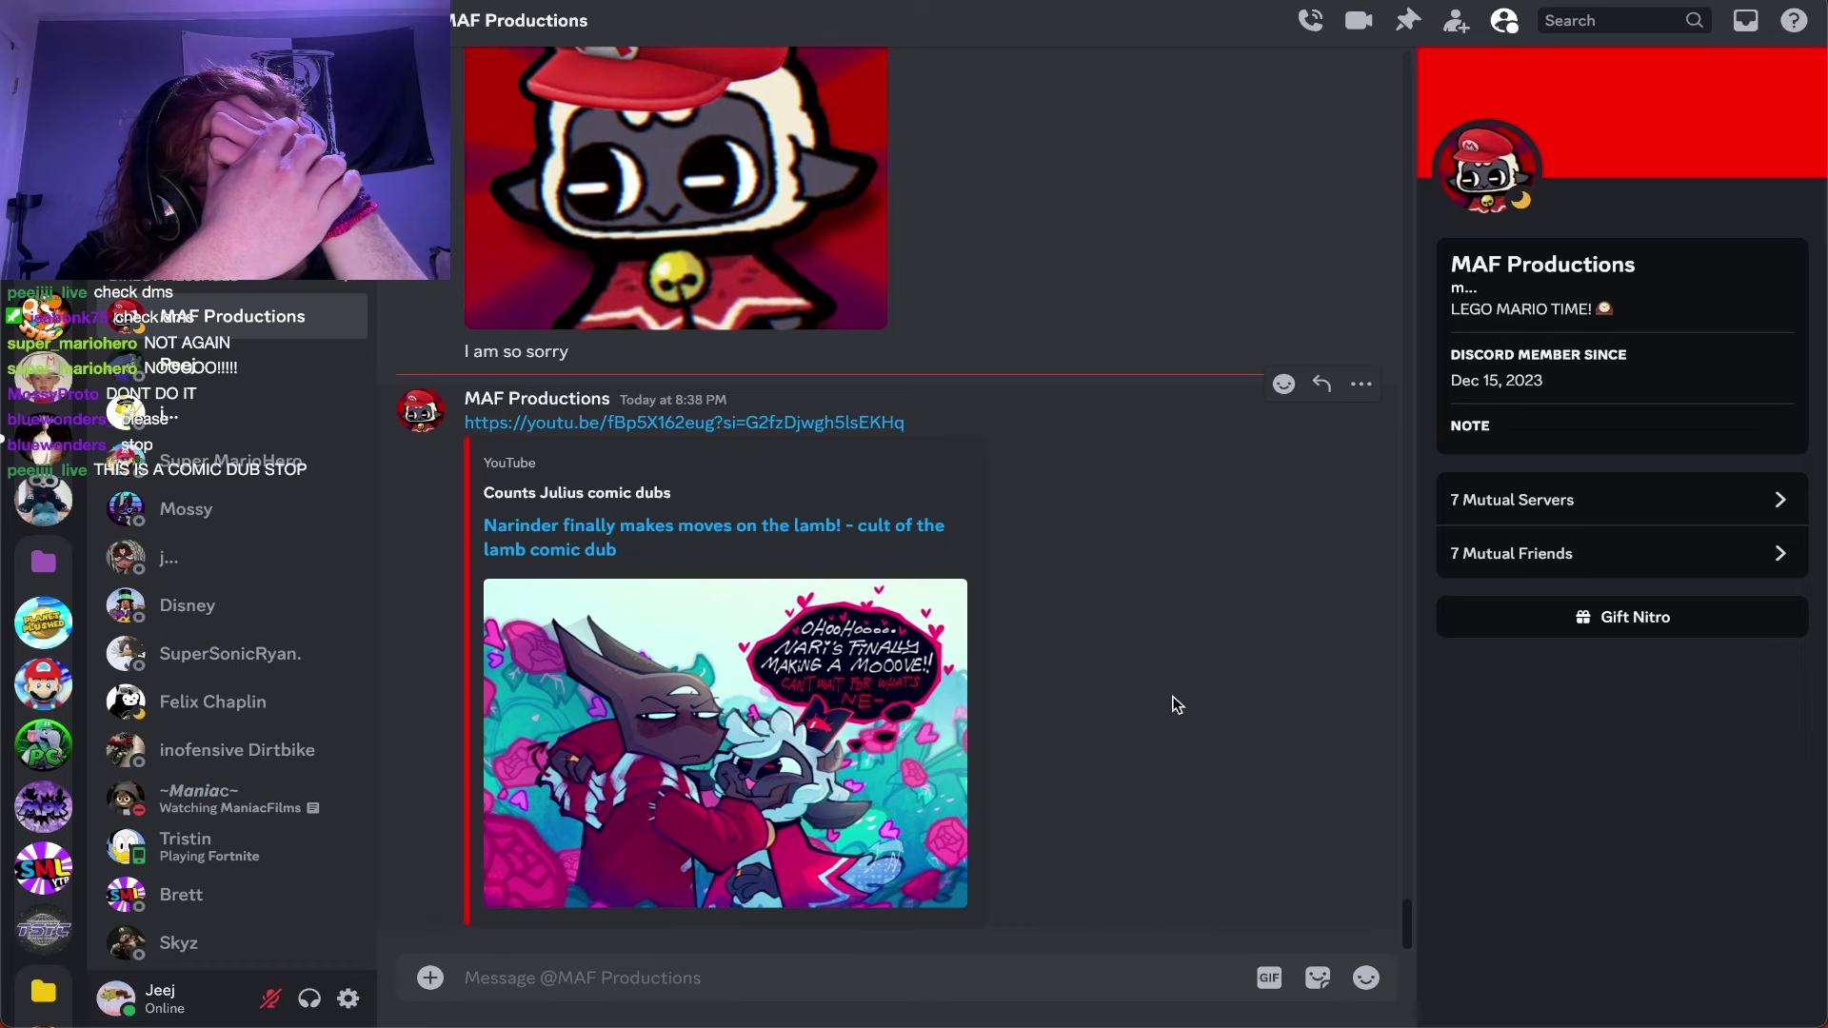
Step: Go to the next DM and watch its shared phone-design video fullscreen, scrubbed back to the early seconds
mouse_move(758, 762)
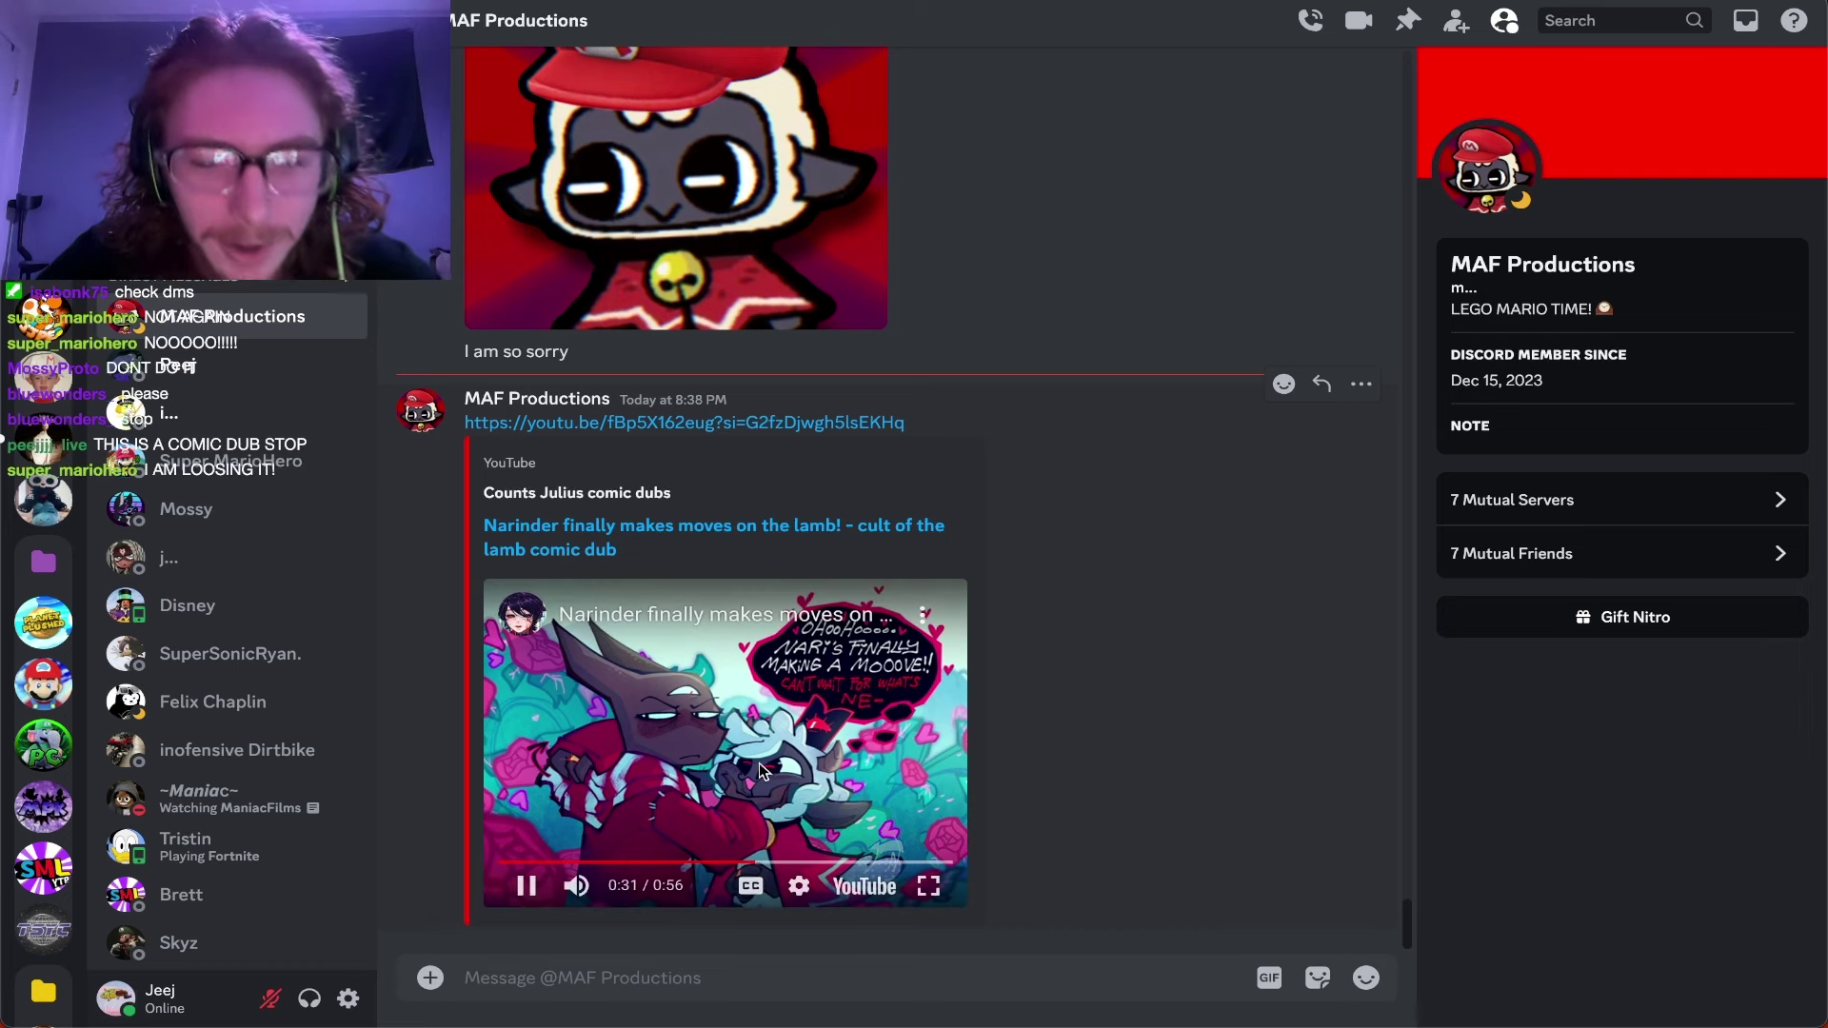
key(alt+shift+Down)
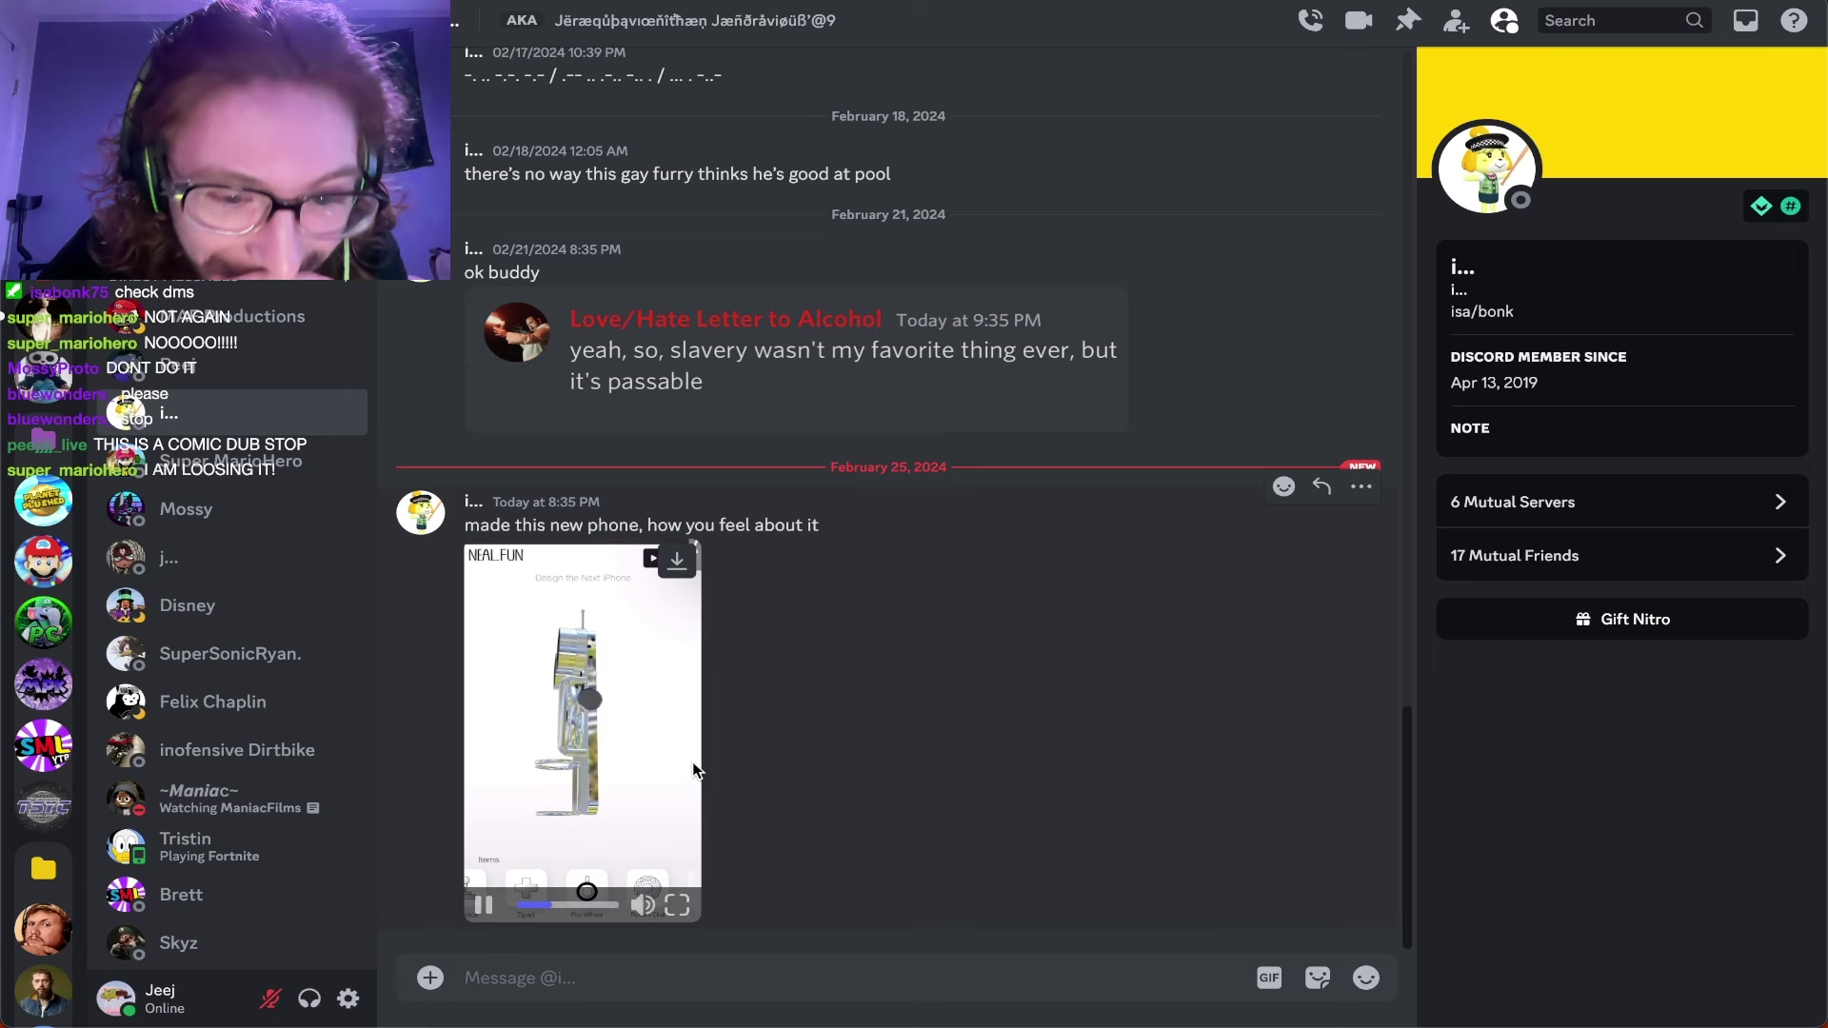
mouse_move(562, 909)
mouse_down()
mouse_move(538, 909)
mouse_move(571, 914)
mouse_up()
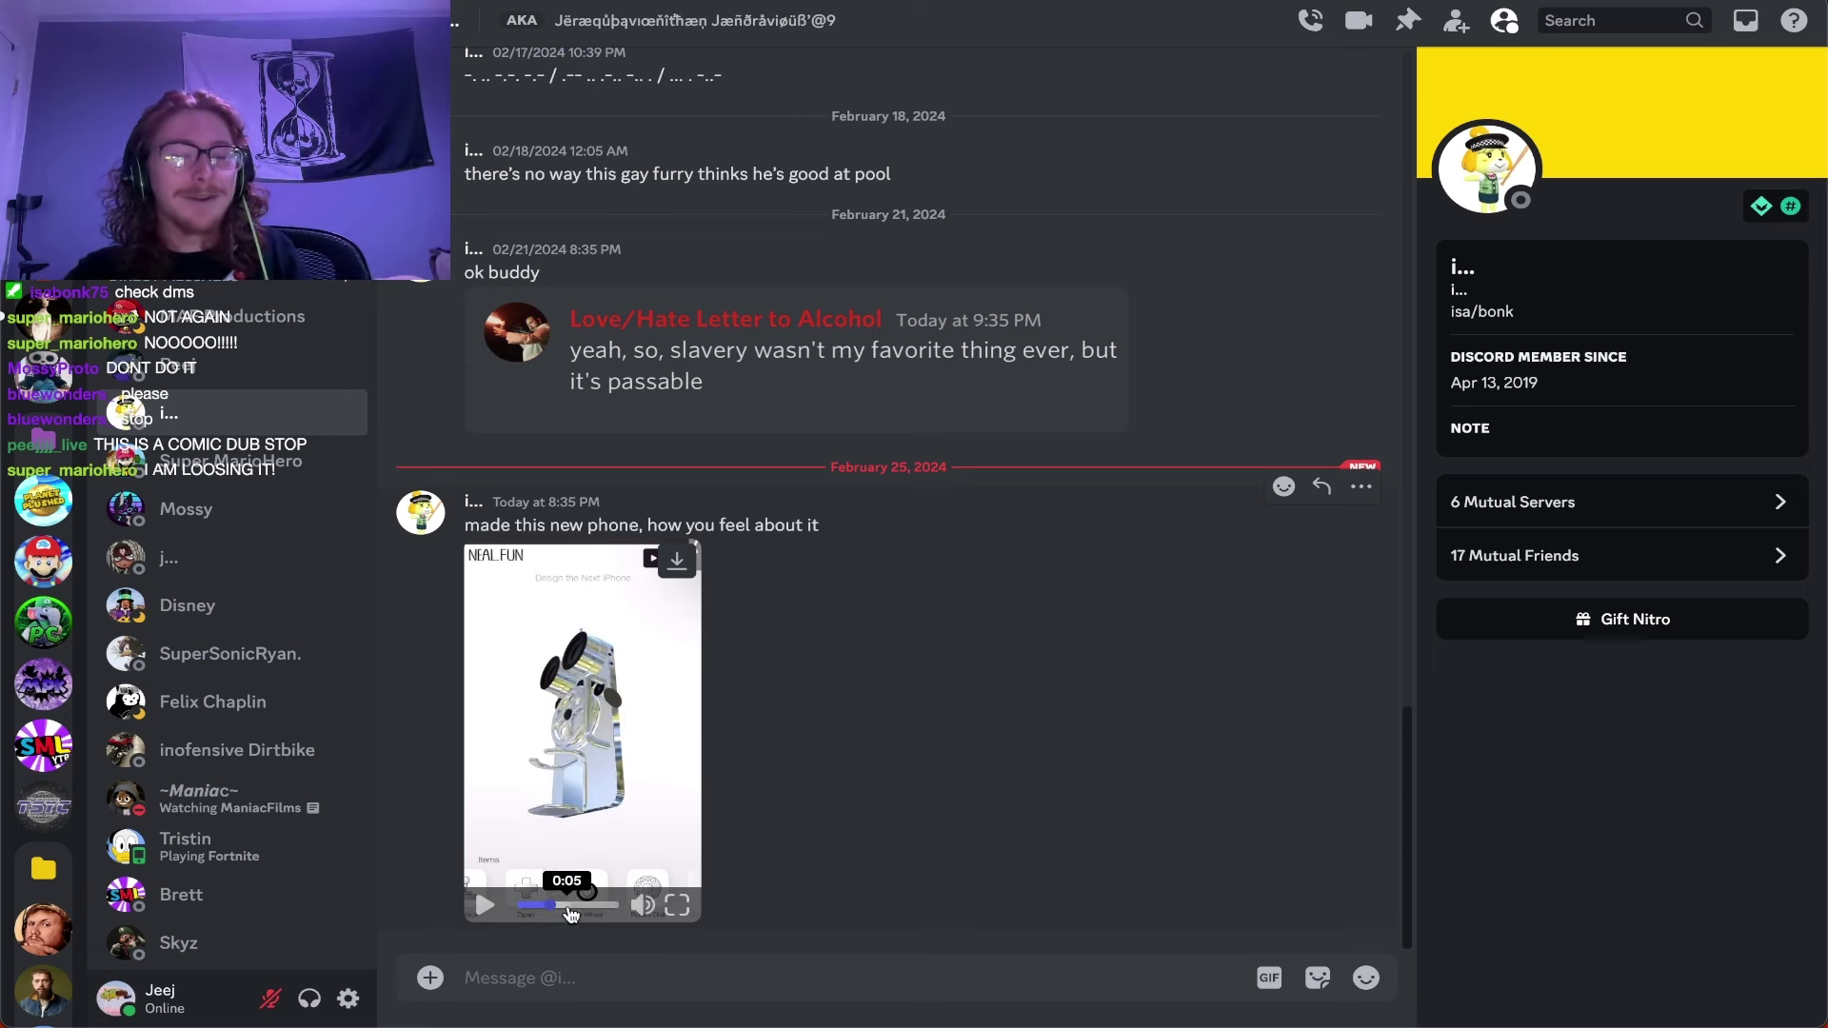
click(674, 905)
mouse_move(657, 1009)
mouse_down()
mouse_move(702, 1009)
mouse_move(612, 1009)
mouse_move(832, 1010)
mouse_move(322, 1009)
mouse_move(529, 1009)
mouse_up()
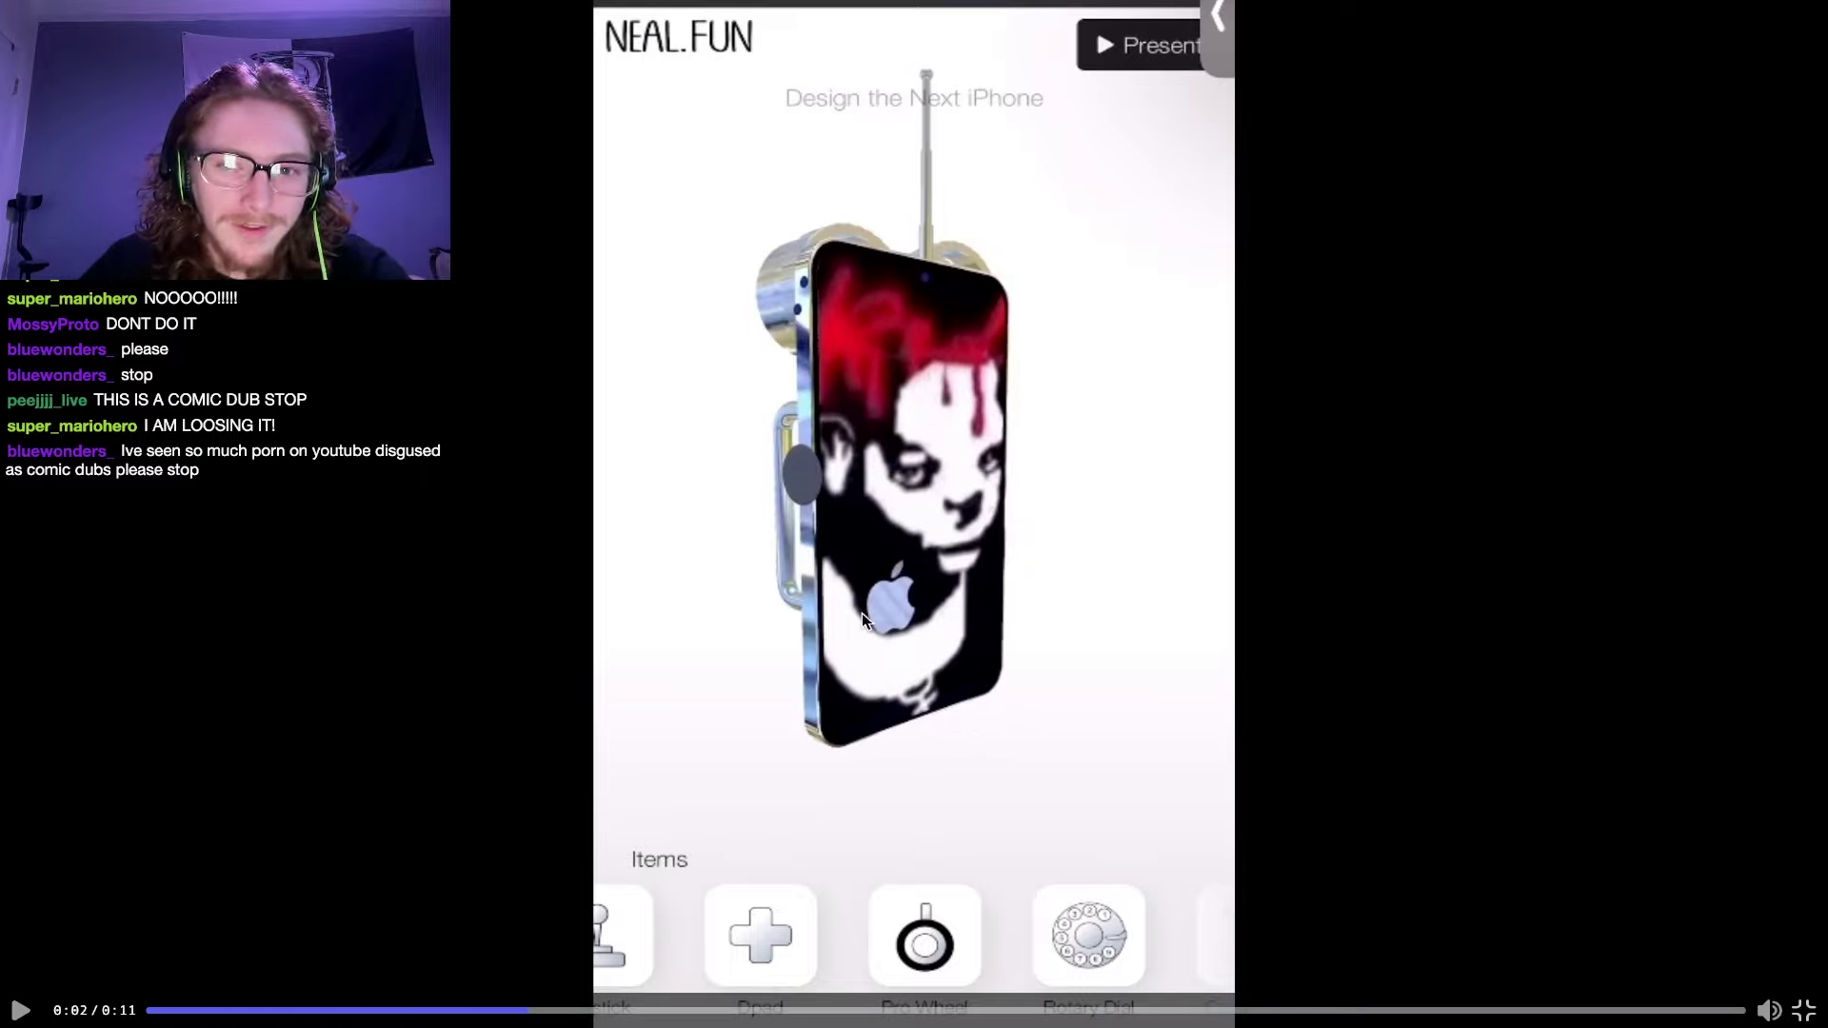
Step: Skip the fullscreen phone video forward through 0:04 and 0:05 to 0:10
drag(531, 1009, 555, 1009)
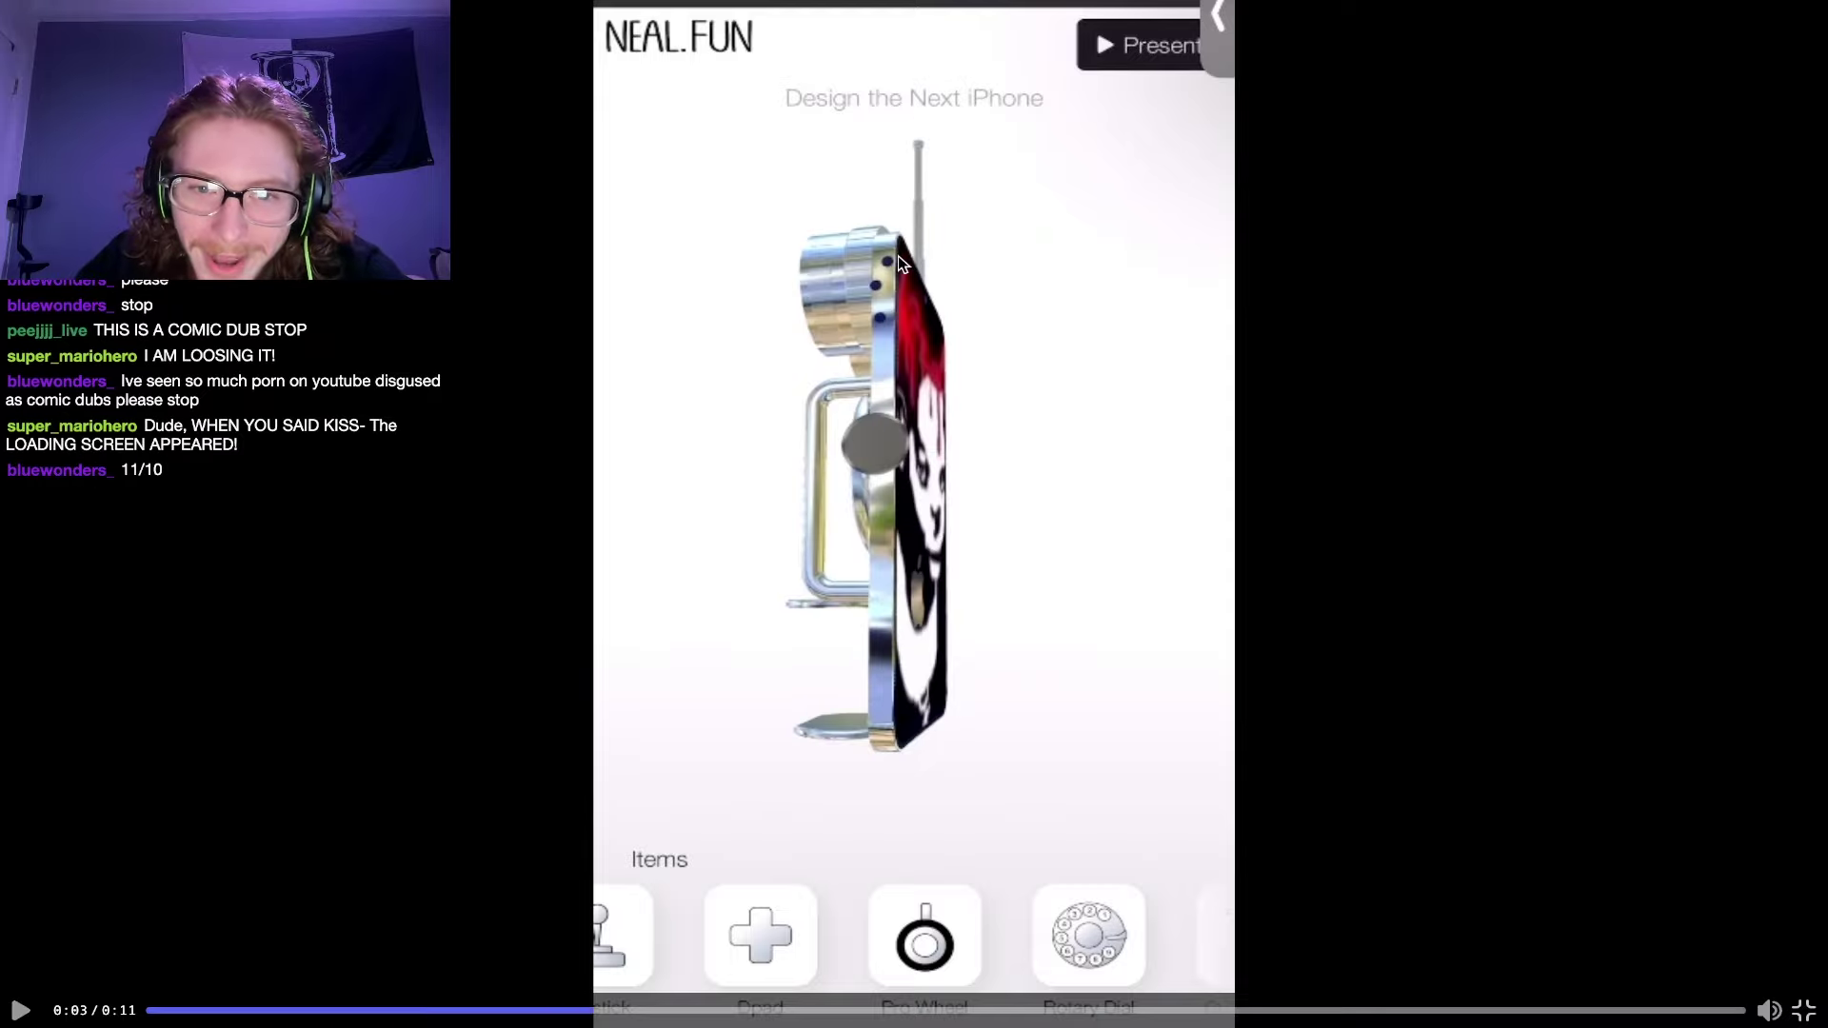
click(698, 1009)
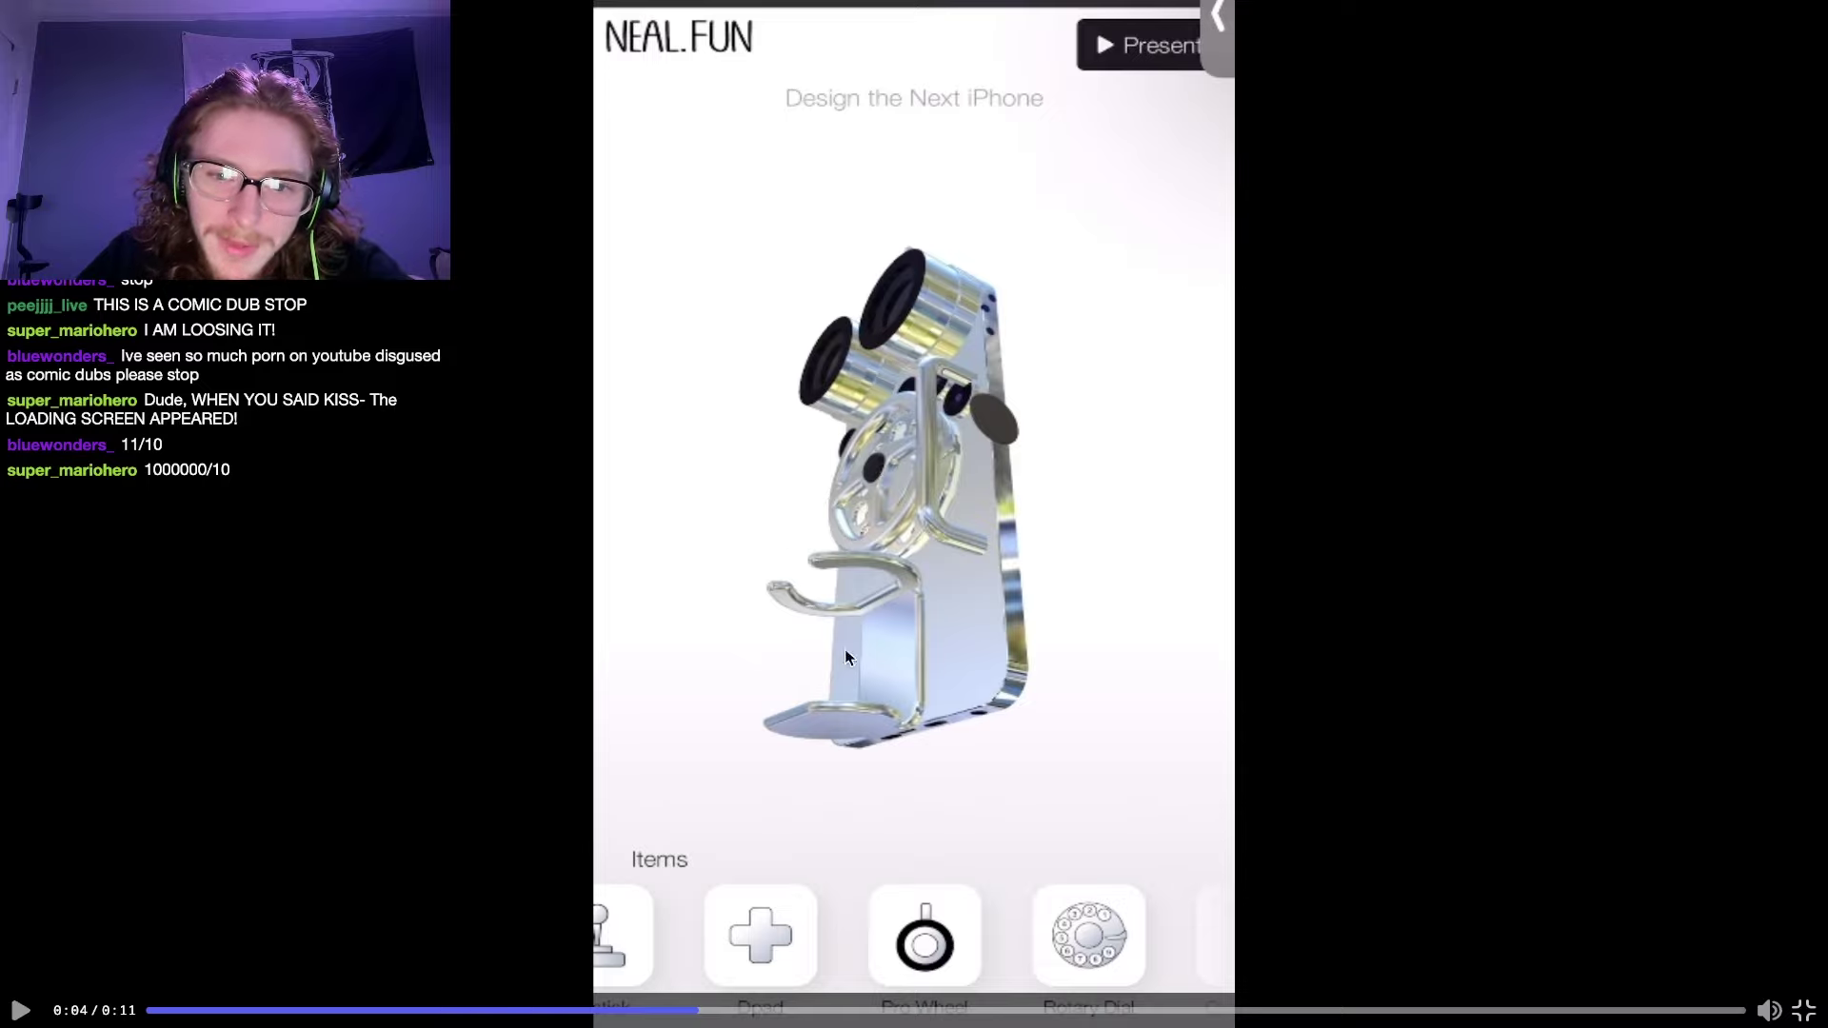
click(937, 992)
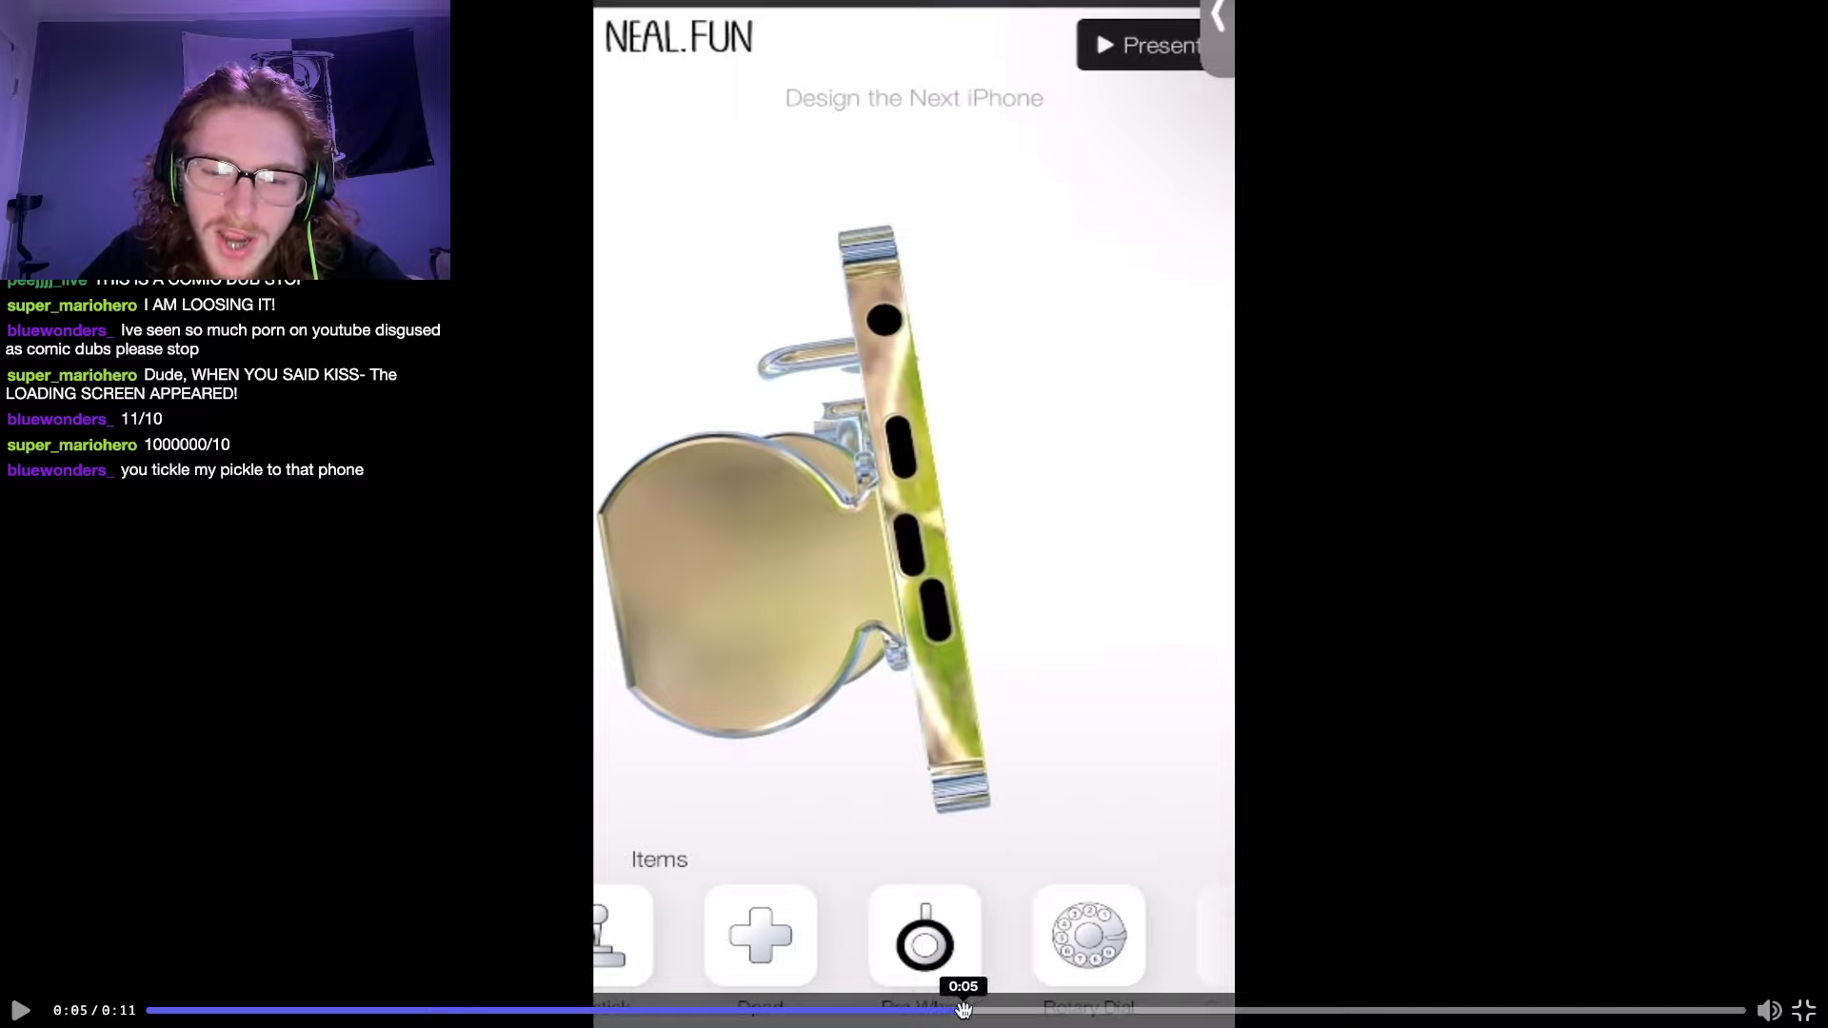
key(Right)
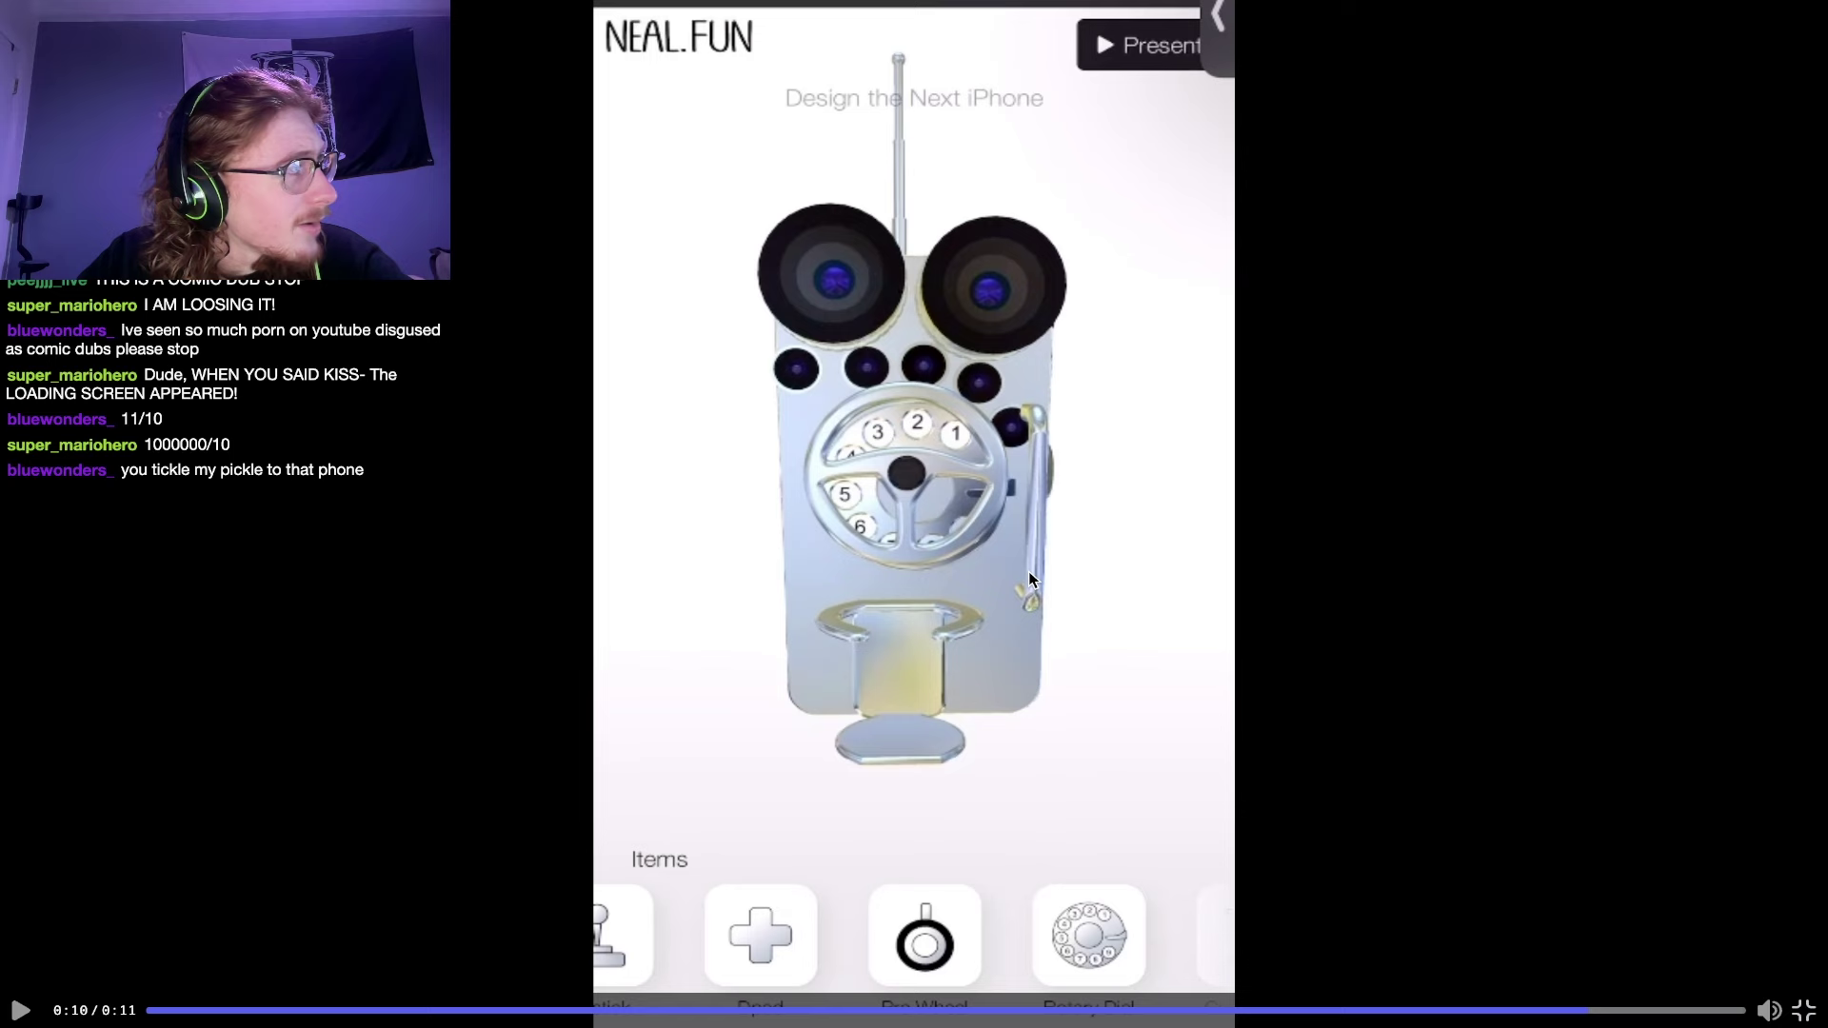
Step: Leave fullscreen, play the TikTok in another friend's chat, and bring up Chrome's open windows list
click(1805, 1012)
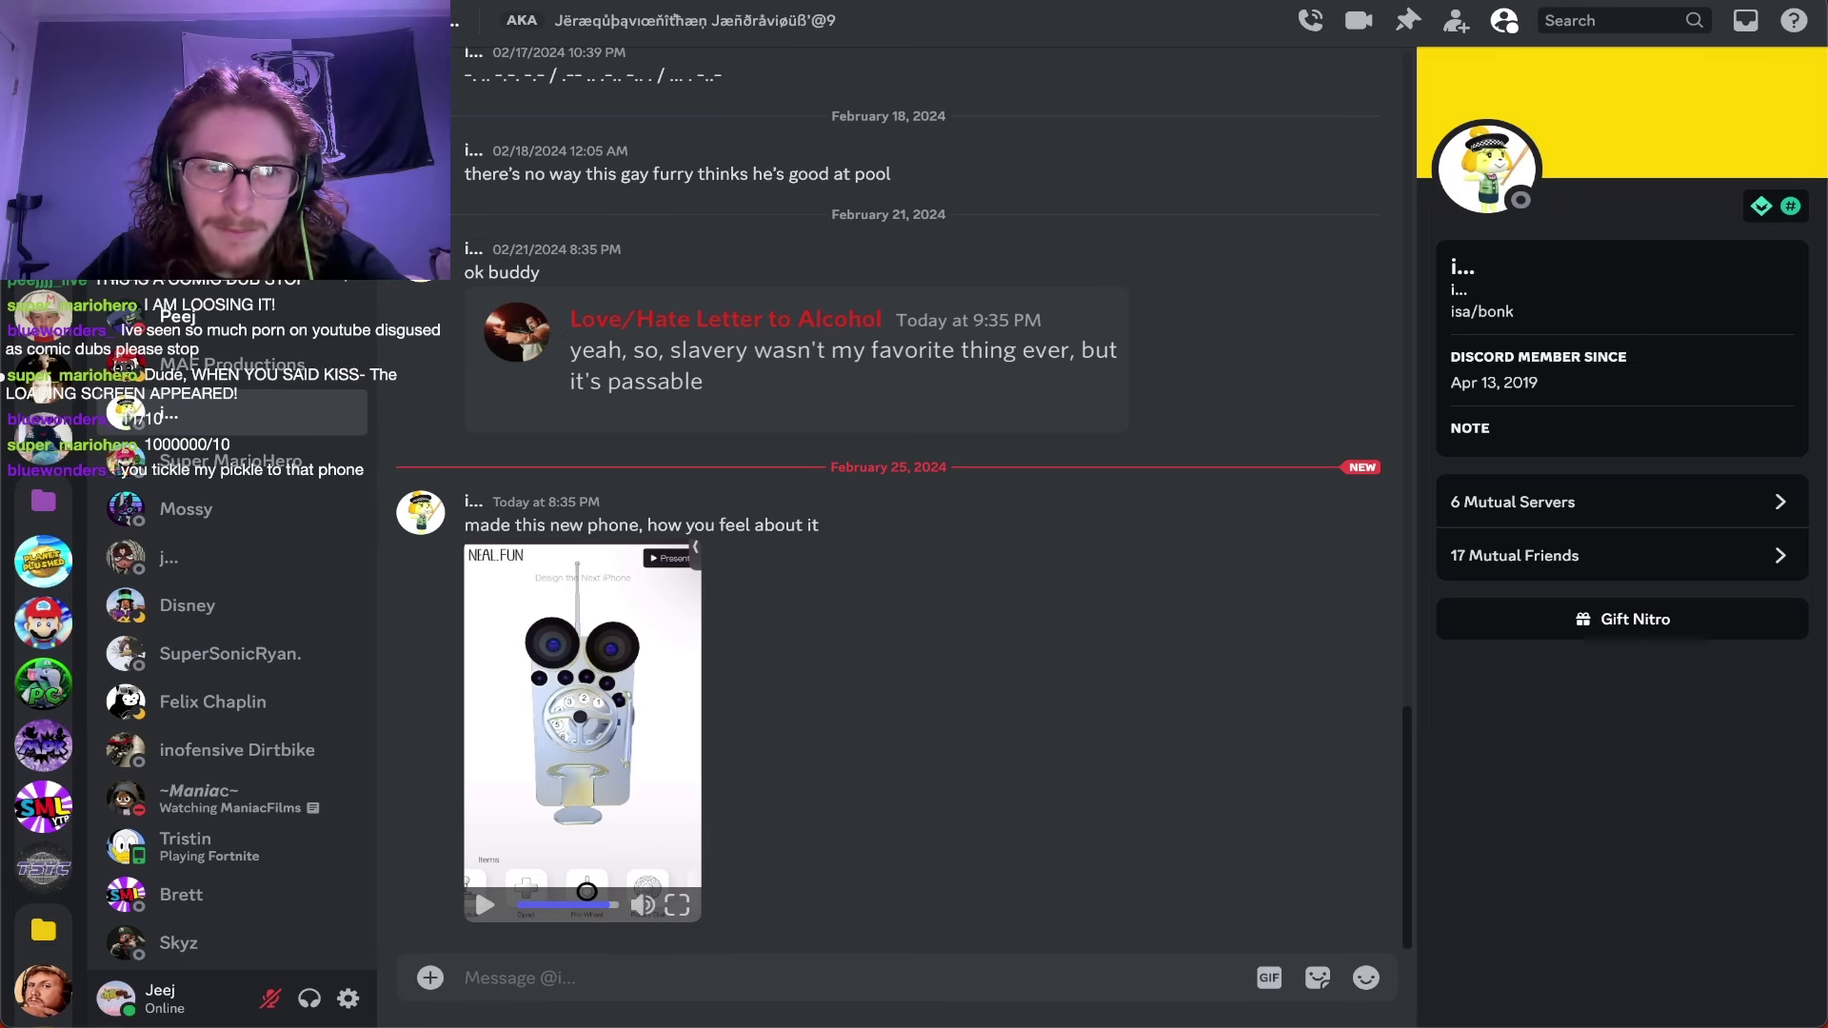
click(178, 316)
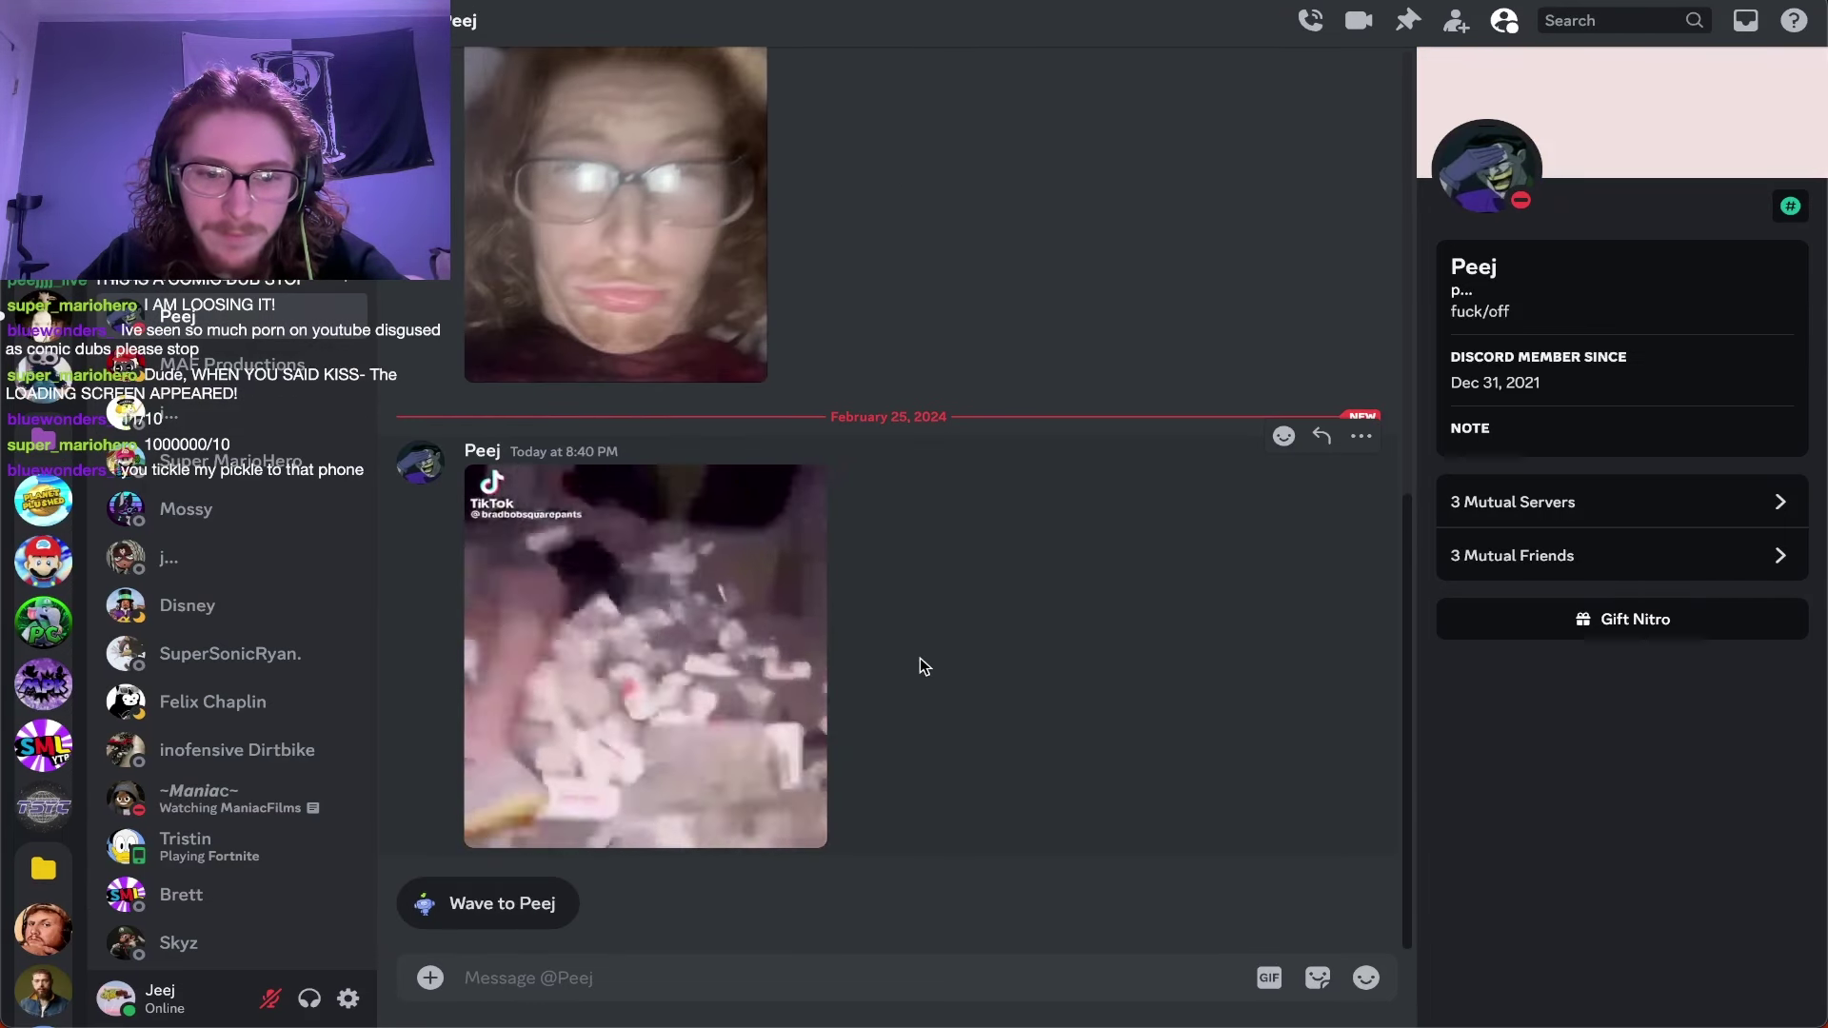
click(633, 596)
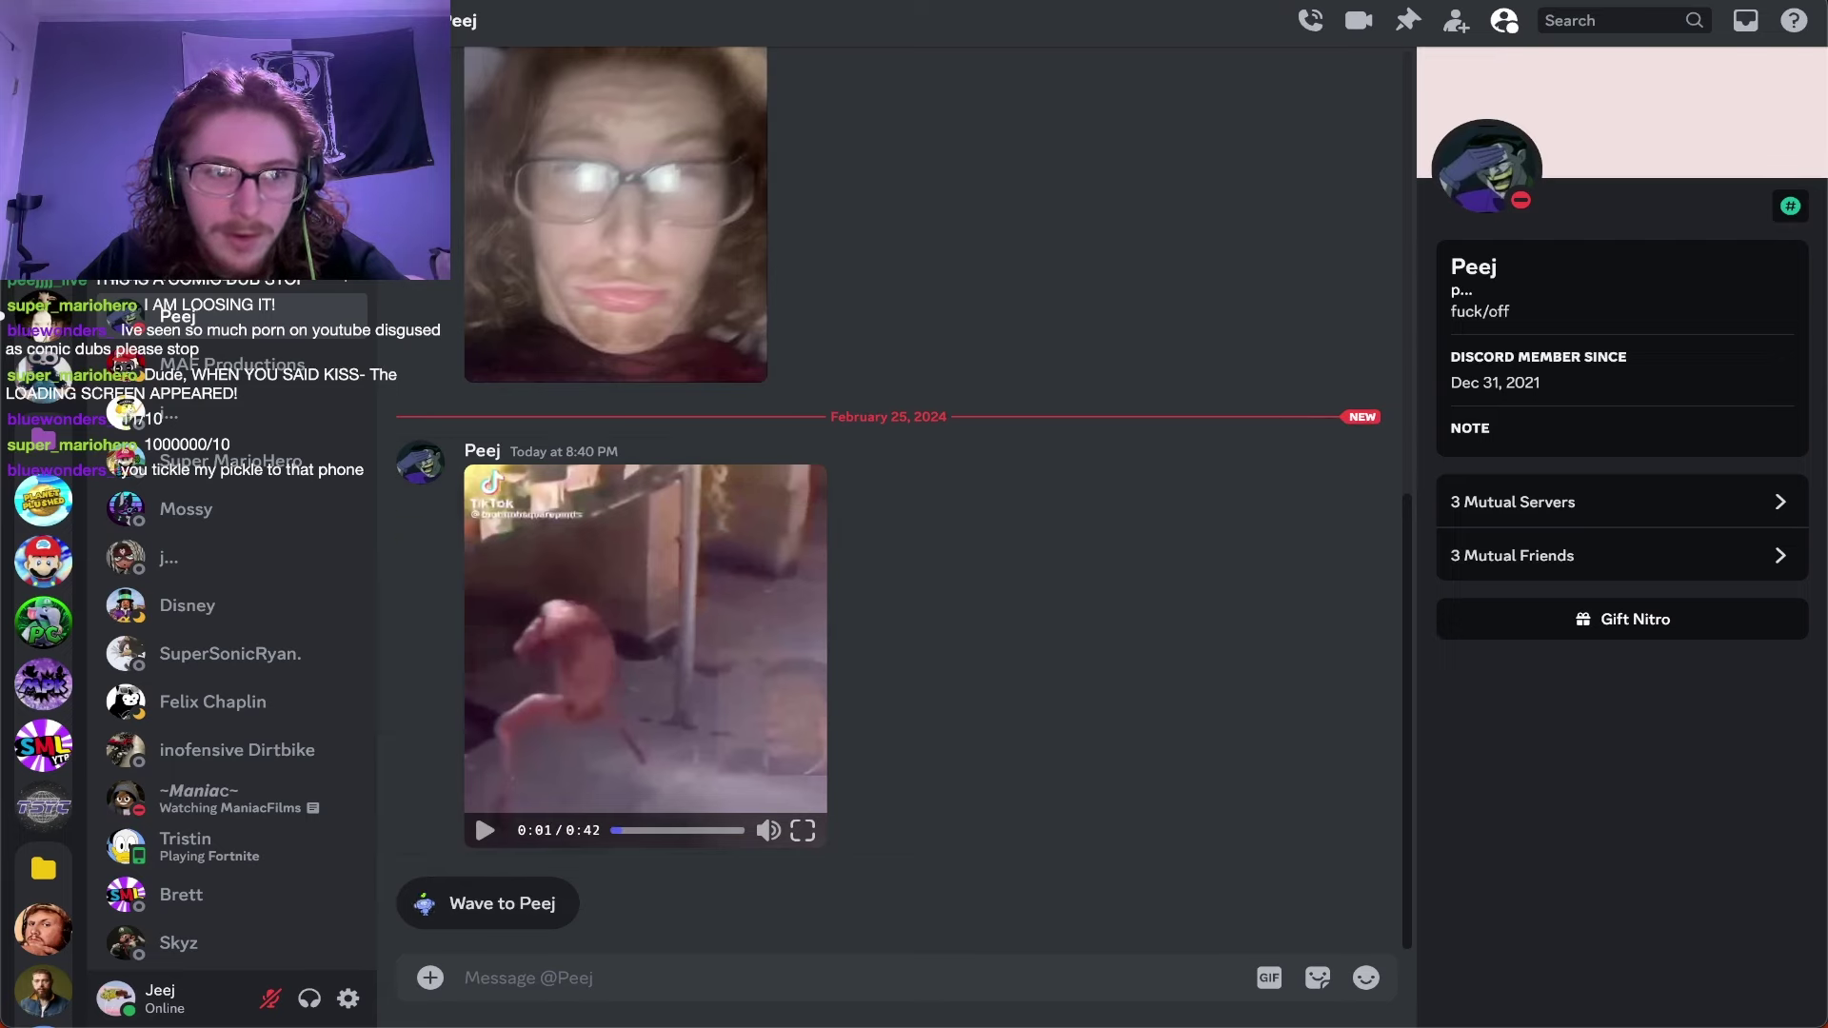
mouse_move(738, 1012)
right_click(436, 1007)
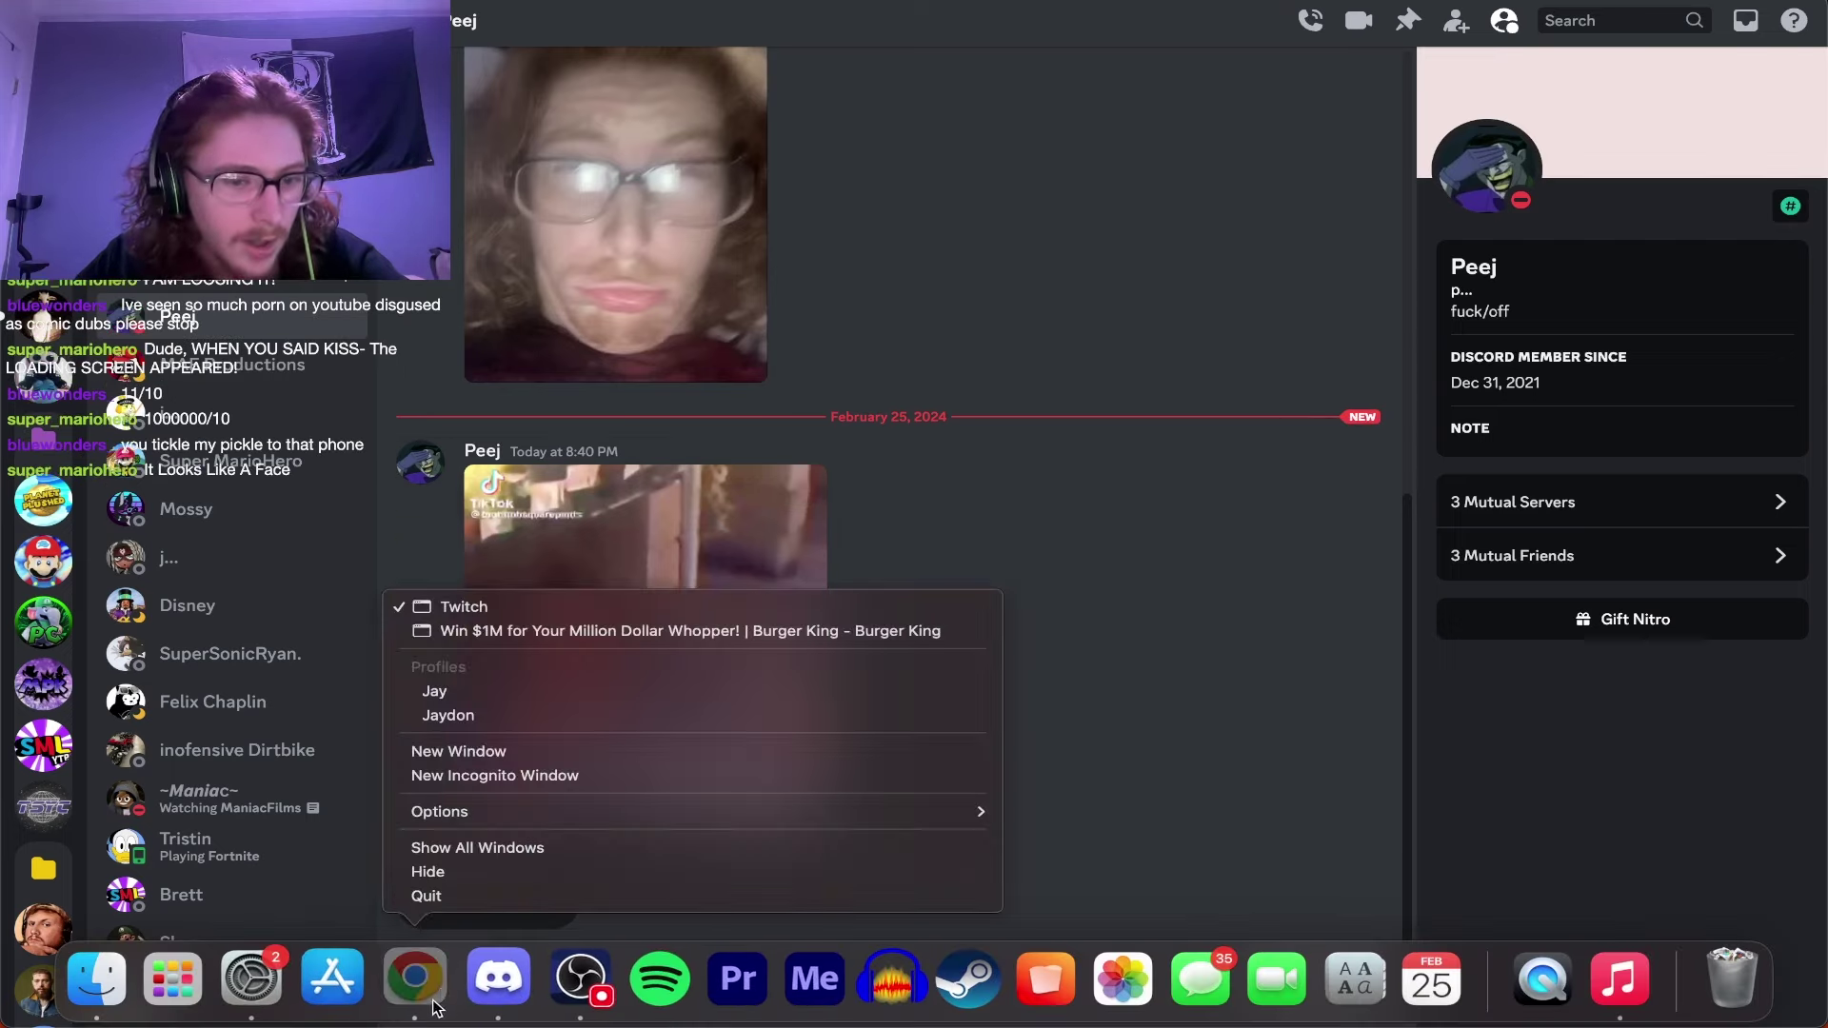